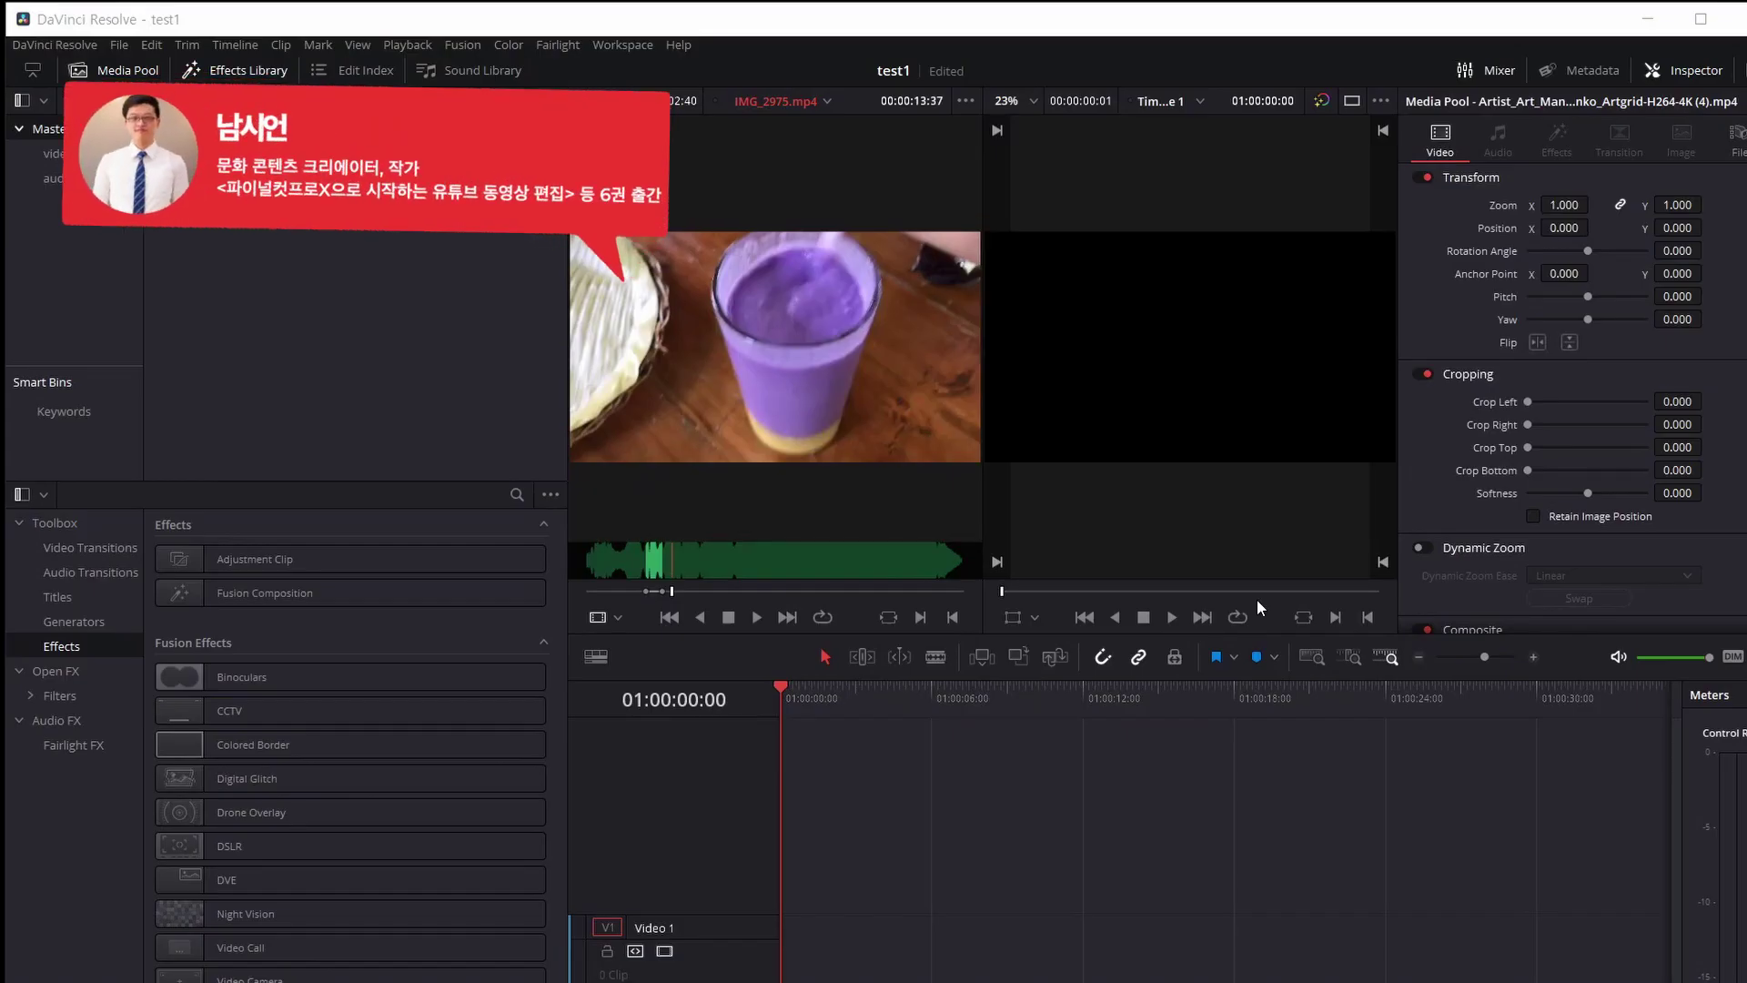
Step: Deselect the clip, browse the video and audio bins' contents, then return to the Master bin
{"action": "left_click", "coordinate": [389, 368]}
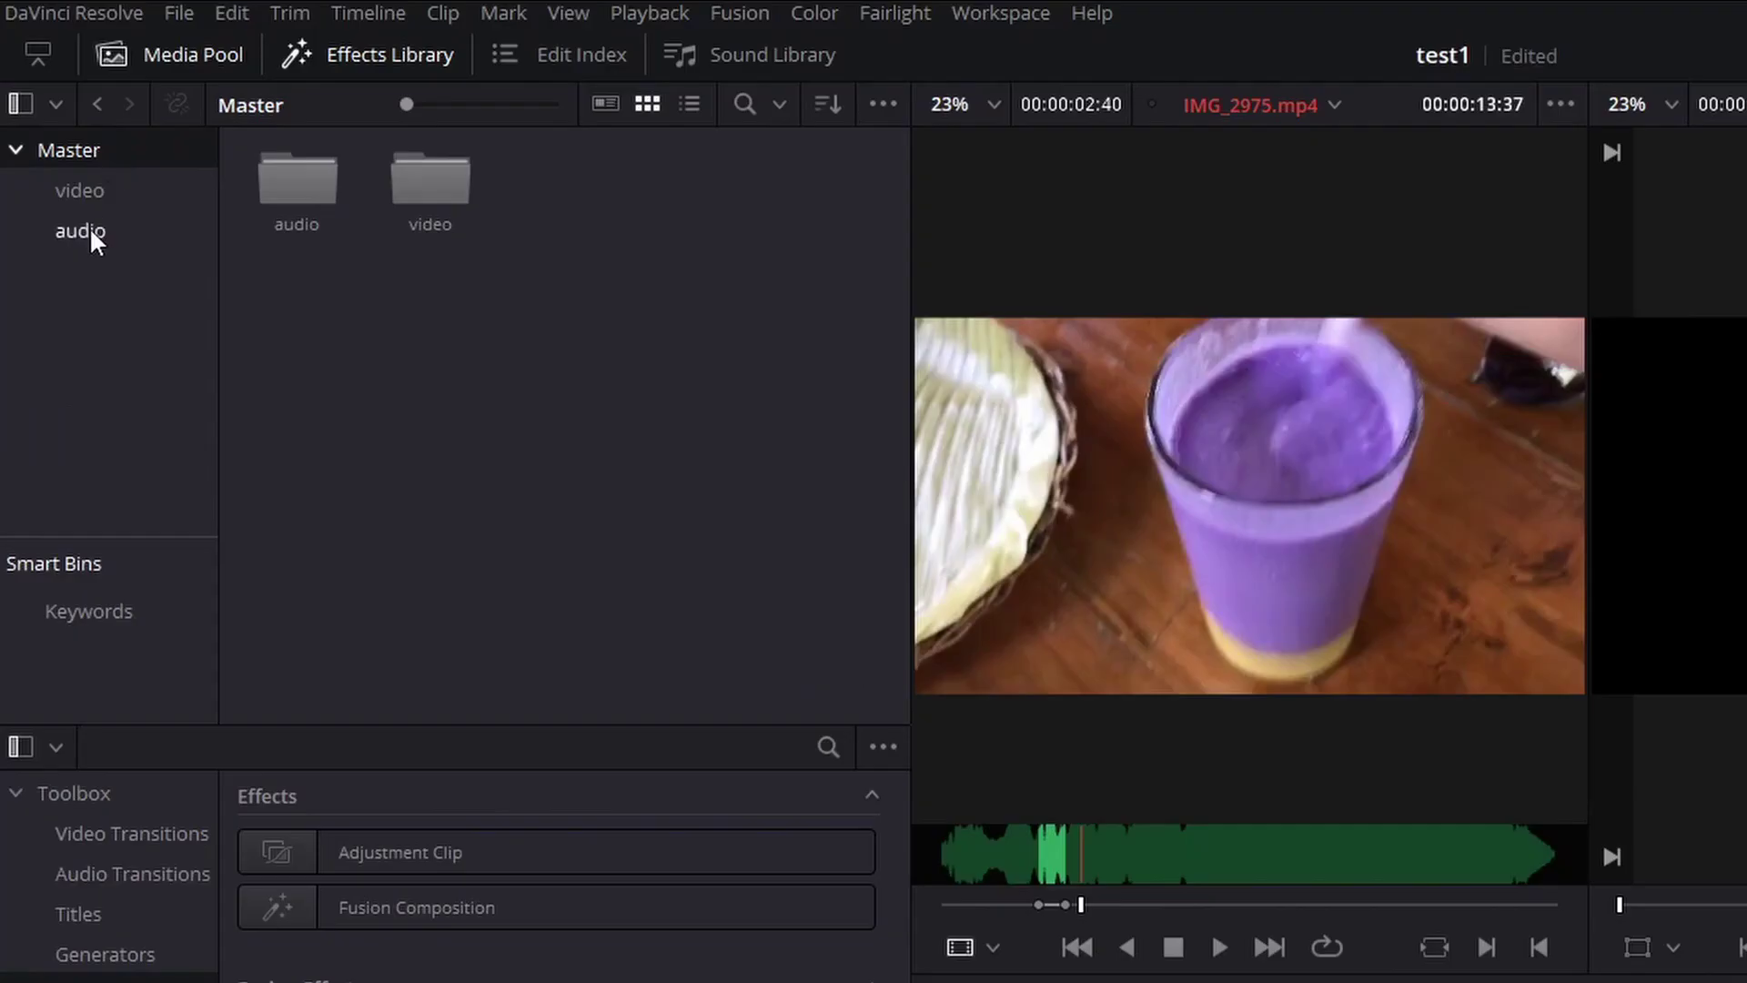
{"action": "left_click", "coordinate": [69, 156]}
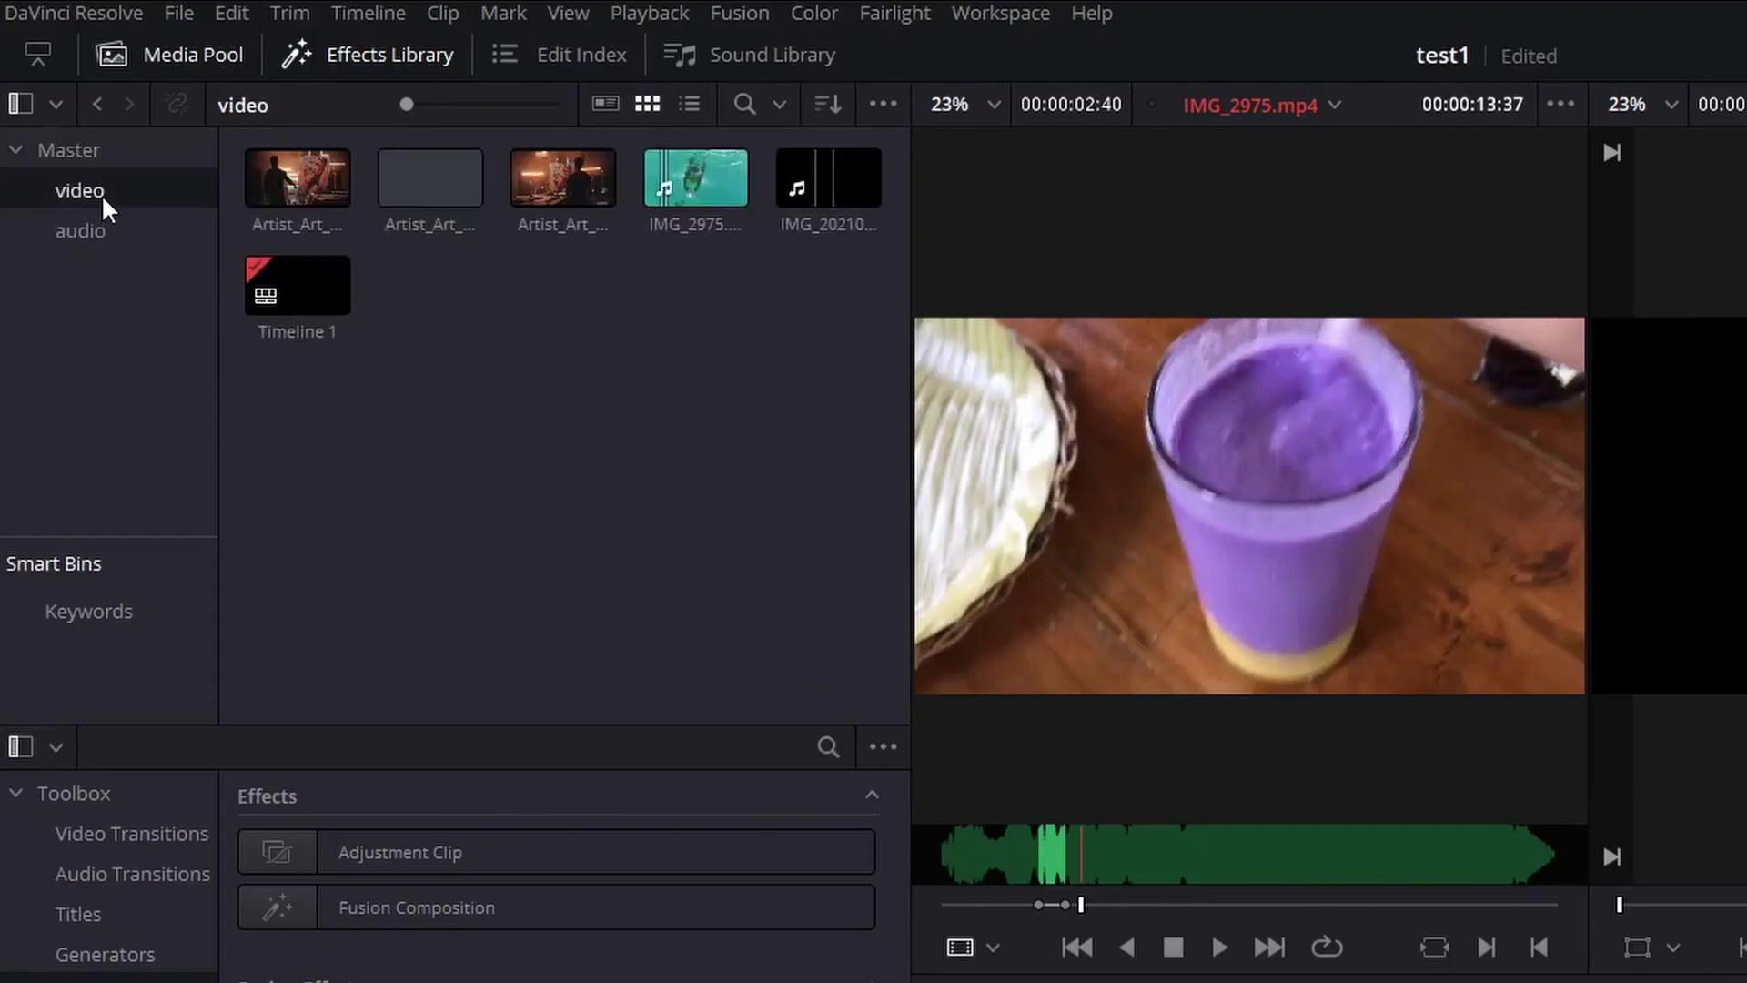
{"action": "left_click", "coordinate": [102, 238]}
{"action": "left_click", "coordinate": [113, 180]}
{"action": "left_click", "coordinate": [102, 220]}
{"action": "left_click", "coordinate": [118, 178]}
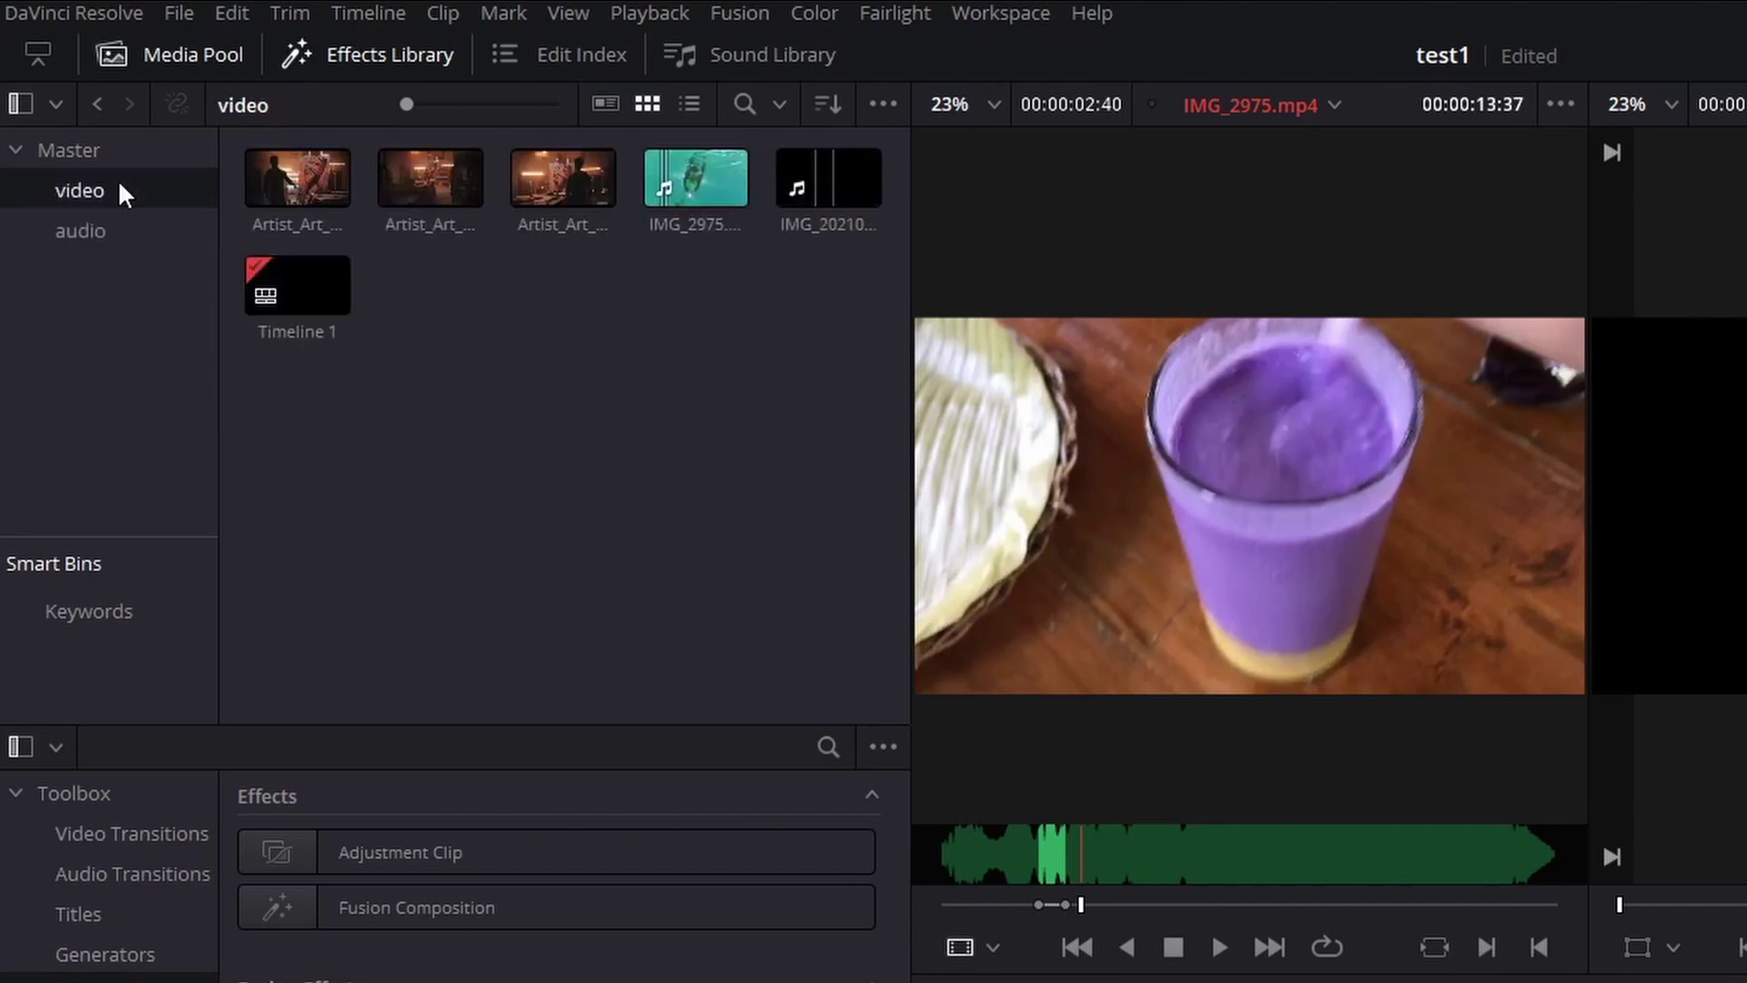
{"action": "left_click", "coordinate": [112, 222]}
{"action": "left_click", "coordinate": [121, 188]}
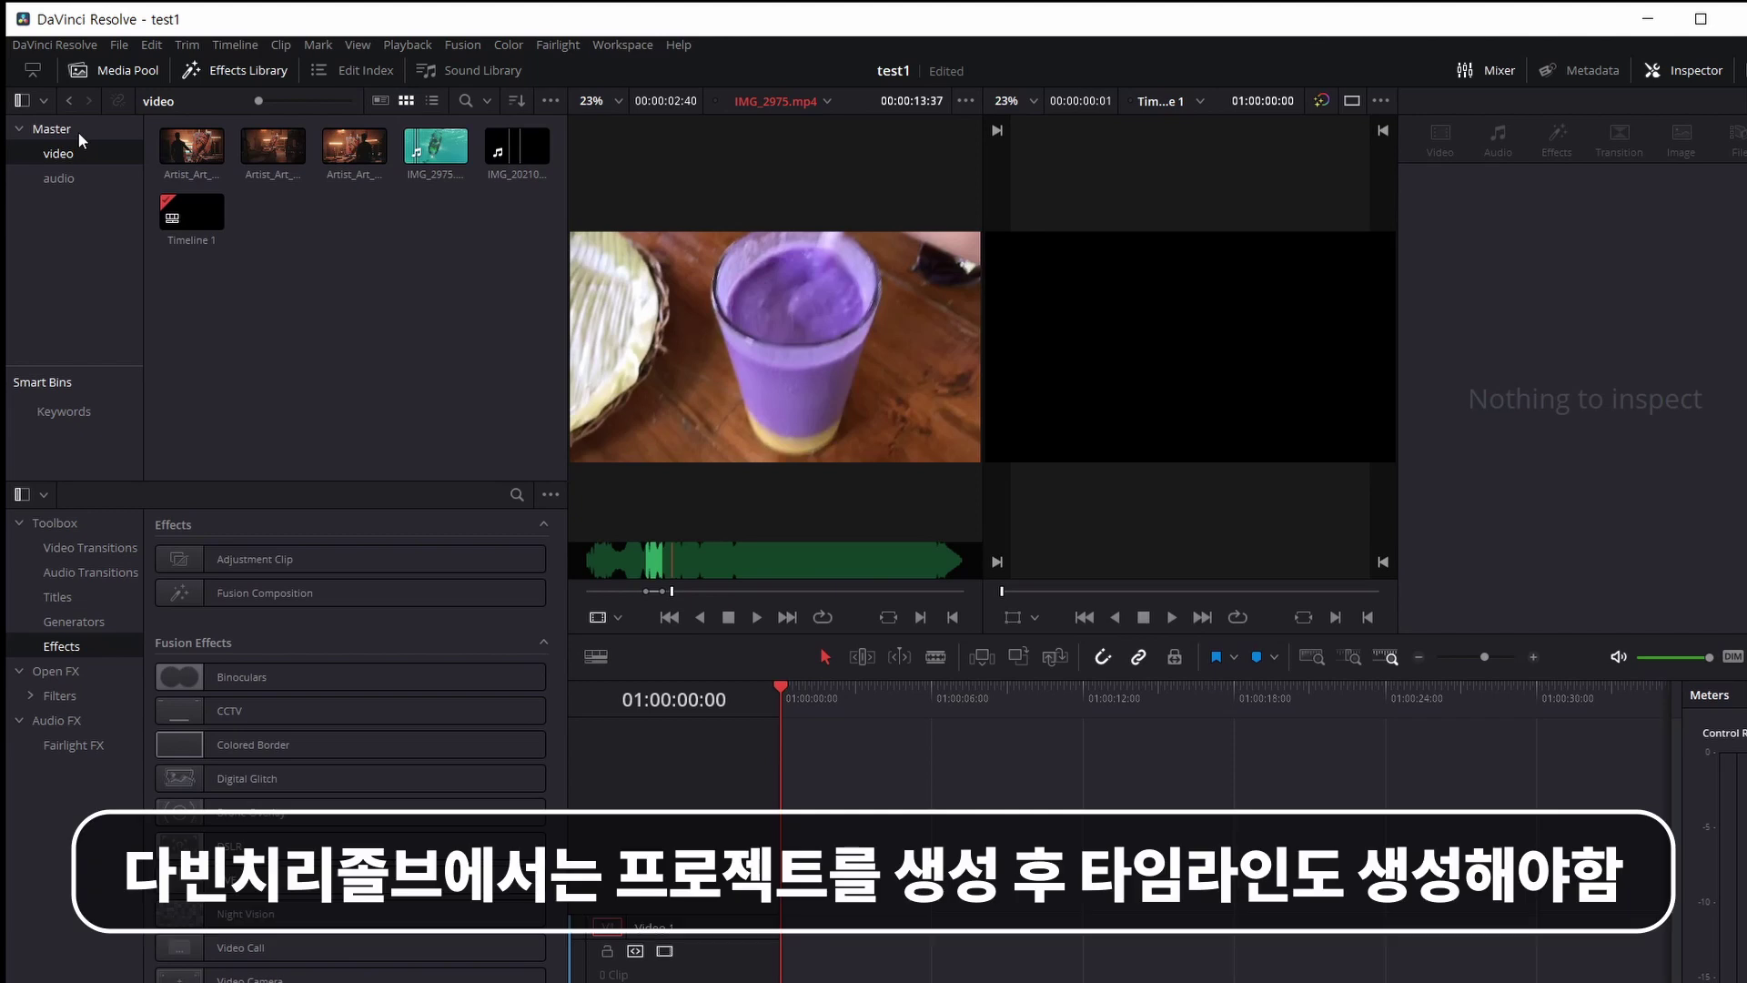
{"action": "left_click", "coordinate": [78, 131]}
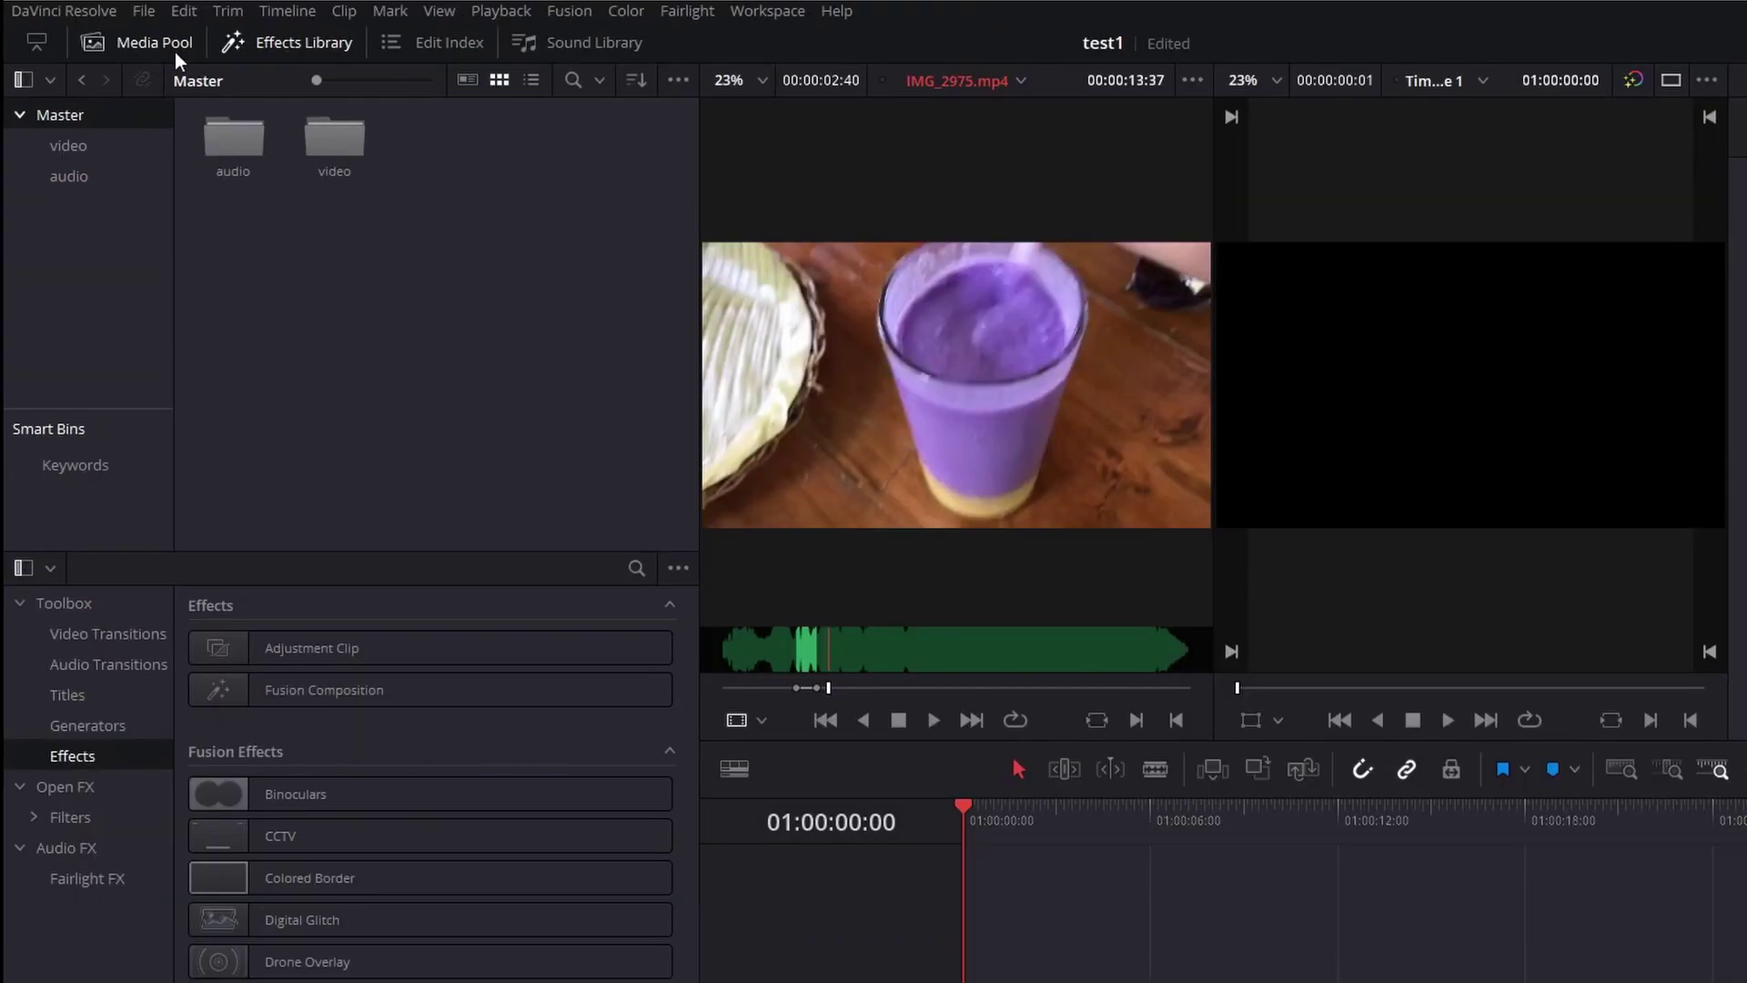
Step: Toggle the media pool panel off and on, then create a new bin under Master
{"action": "left_click", "coordinate": [137, 73]}
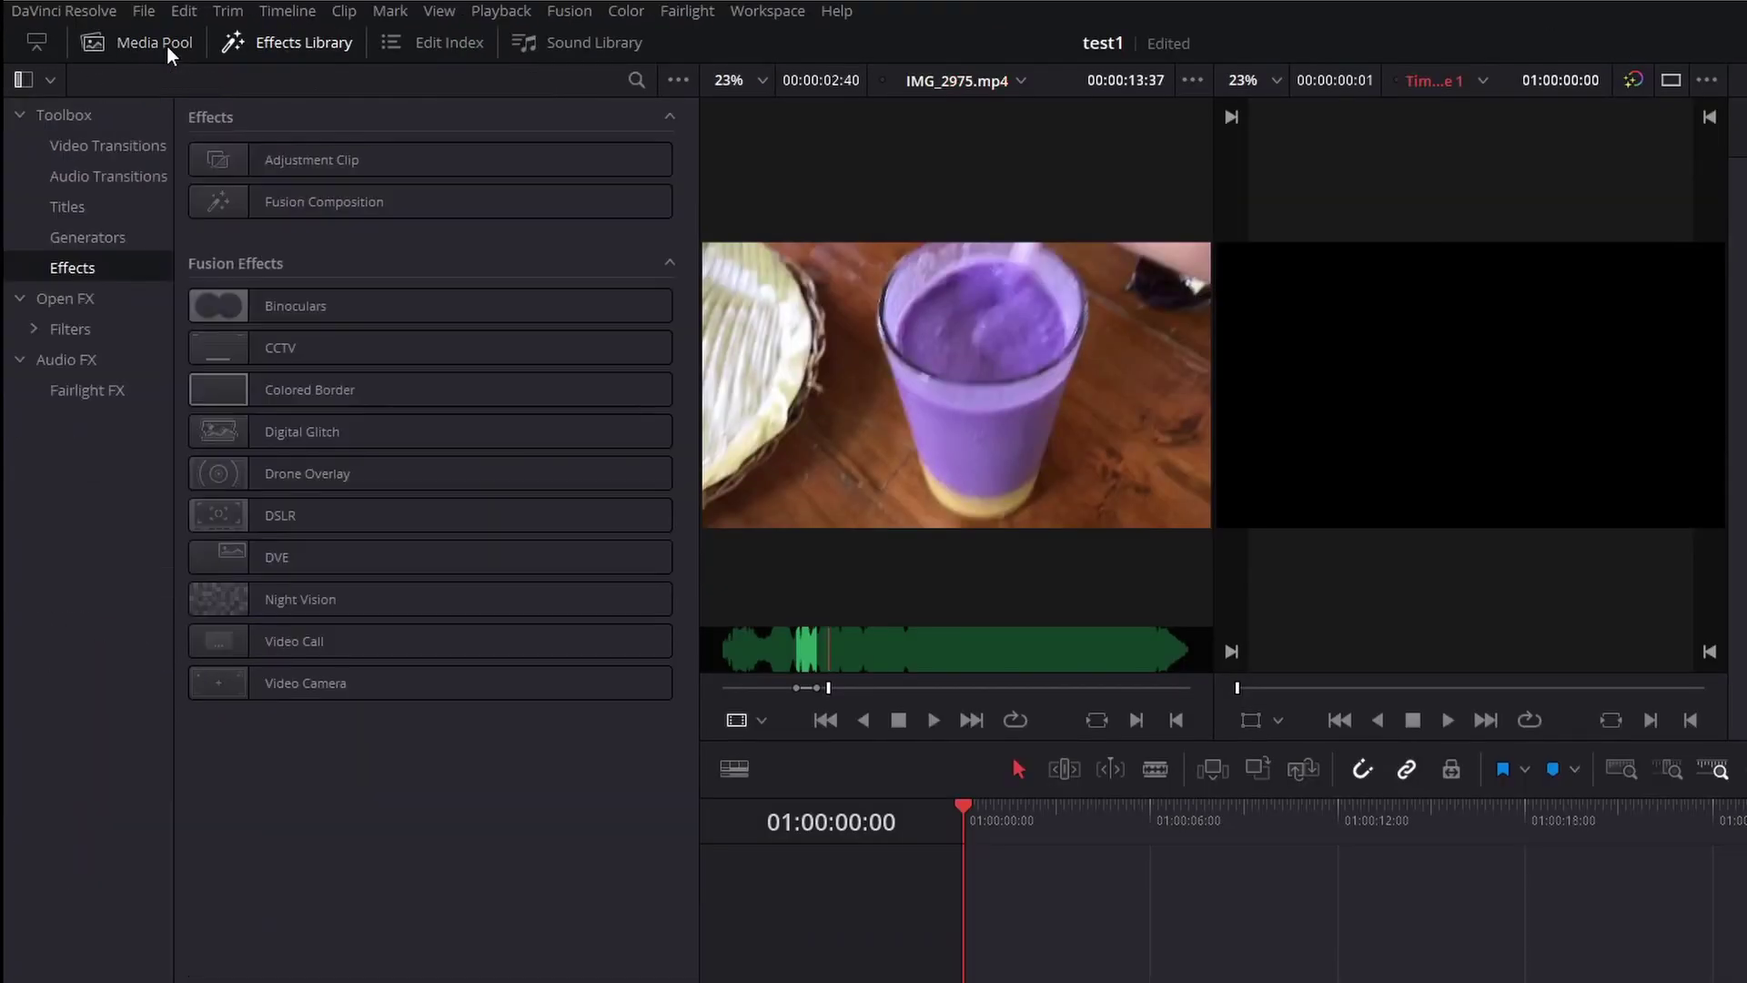
{"action": "left_click", "coordinate": [138, 73]}
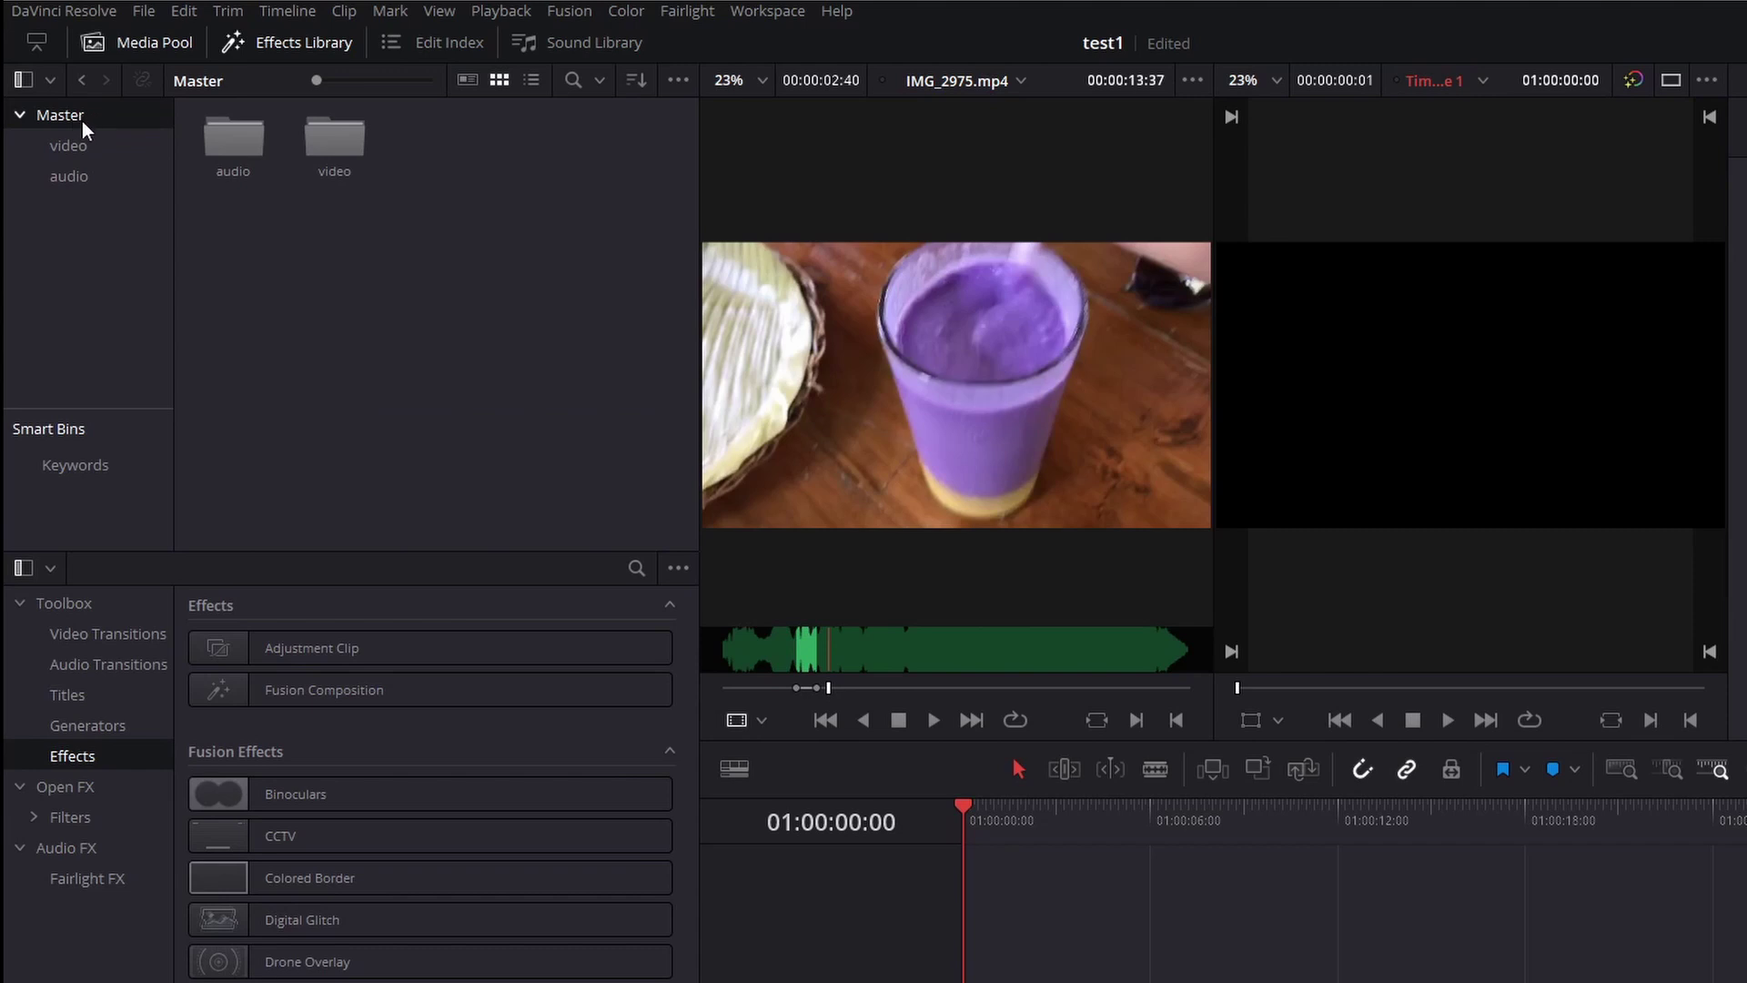
{"action": "left_click", "coordinate": [143, 12]}
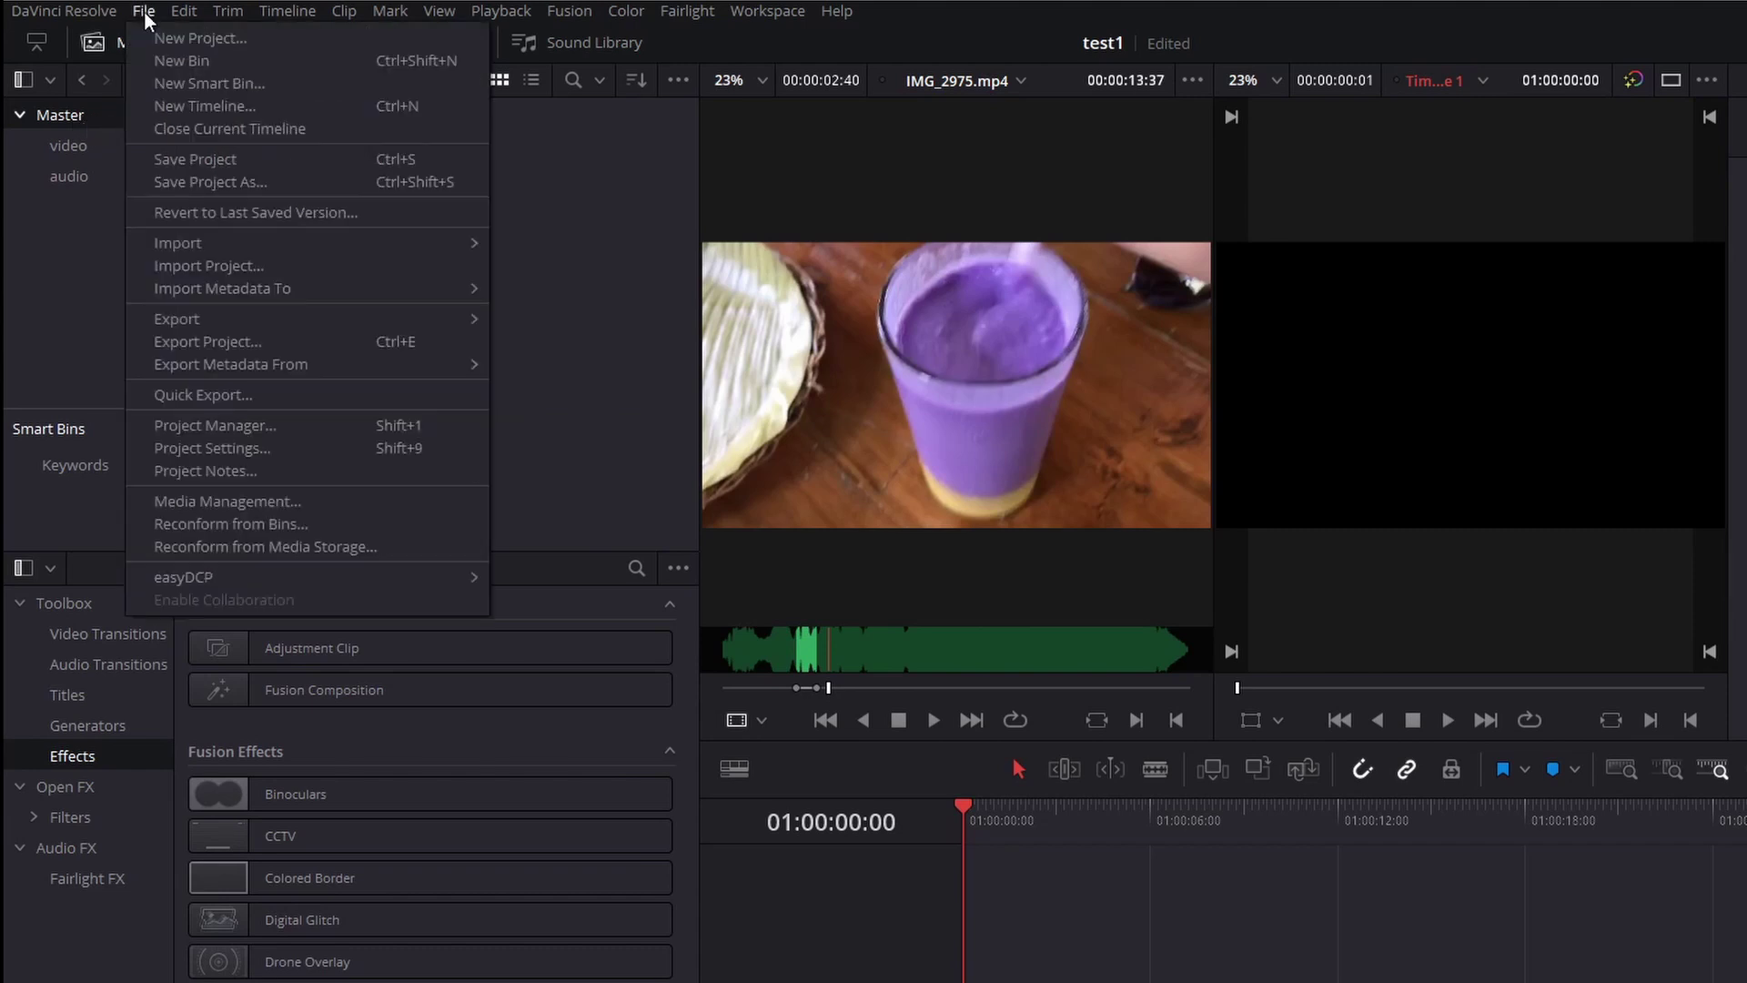
{"action": "left_click", "coordinate": [202, 71]}
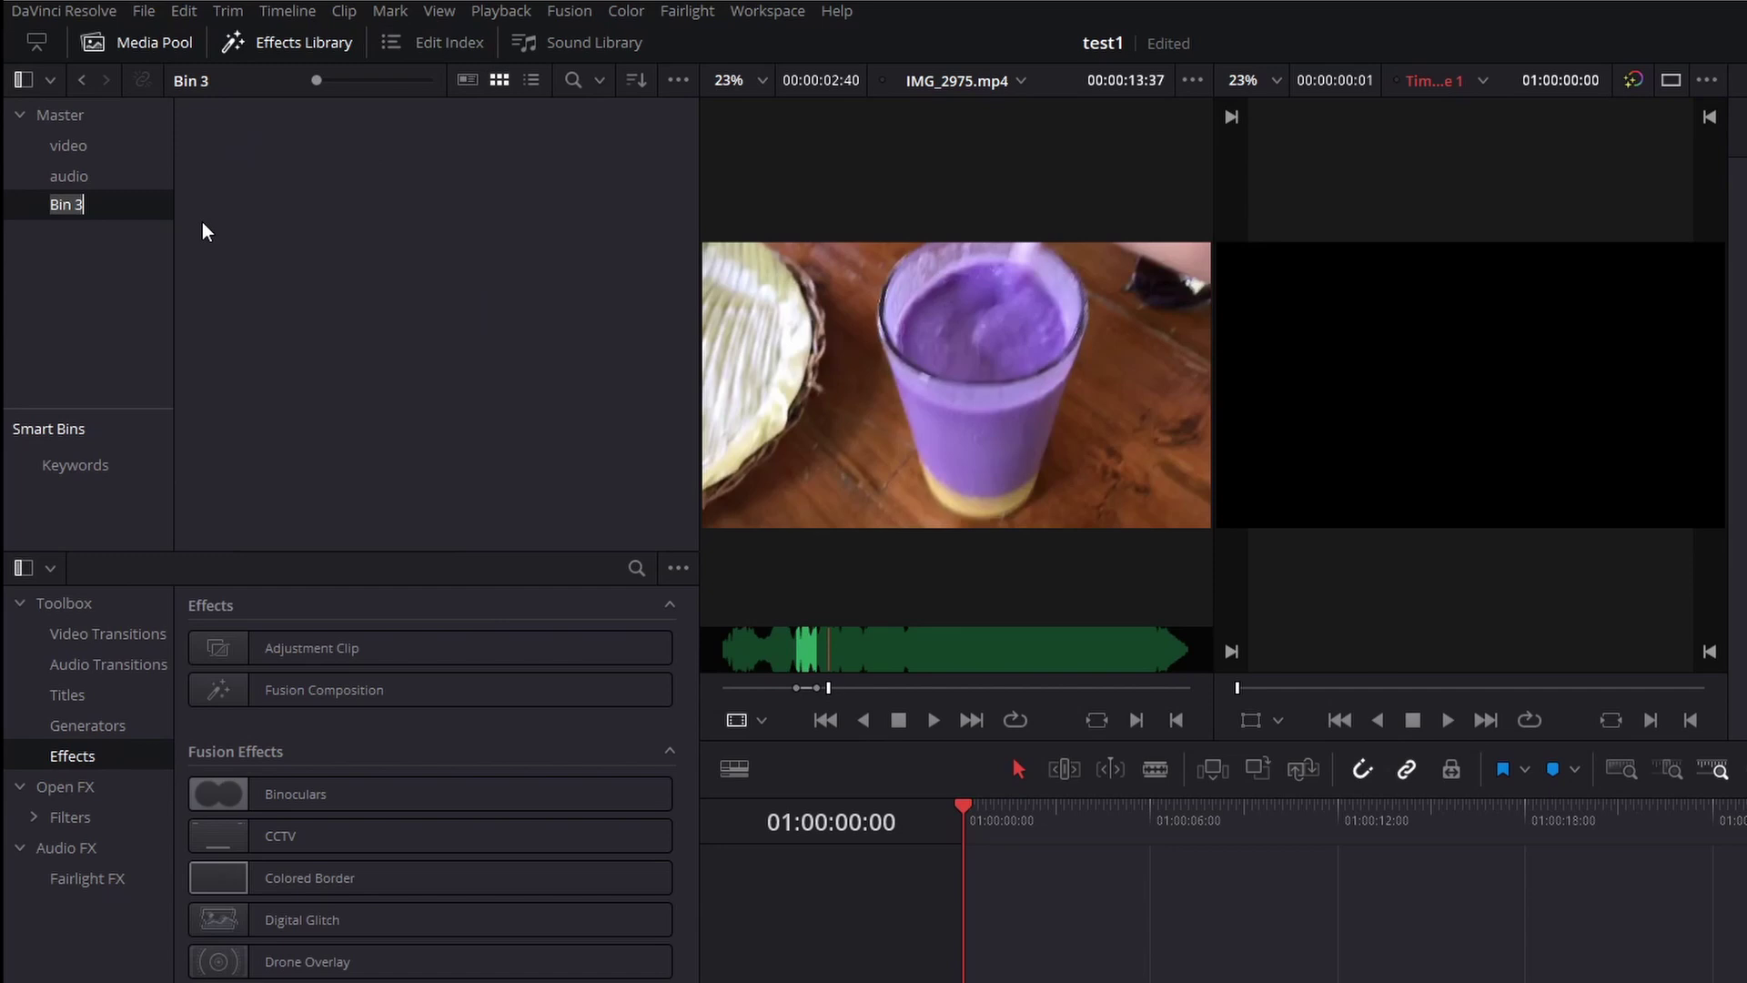
Step: Rename the new bin to 'cut v1', then glance at the audio bin and return to it
{"action": "left_click", "coordinate": [117, 205]}
{"action": "key", "text": "BackSpace"}
{"action": "key", "text": "BackSpace"}
{"action": "key", "text": "BackSpace"}
{"action": "key", "text": "BackSpace"}
{"action": "key", "text": "BackSpace"}
{"action": "type", "text": "v"}
{"action": "type", "text": "1"}
{"action": "key", "text": "BackSpace"}
{"action": "key", "text": "BackSpace"}
{"action": "type", "text": "cut"}
{"action": "type", "text": " v1"}
{"action": "key", "text": "Return"}
{"action": "left_click", "coordinate": [124, 175]}
{"action": "left_click", "coordinate": [106, 206]}
{"action": "left_click", "coordinate": [111, 155]}
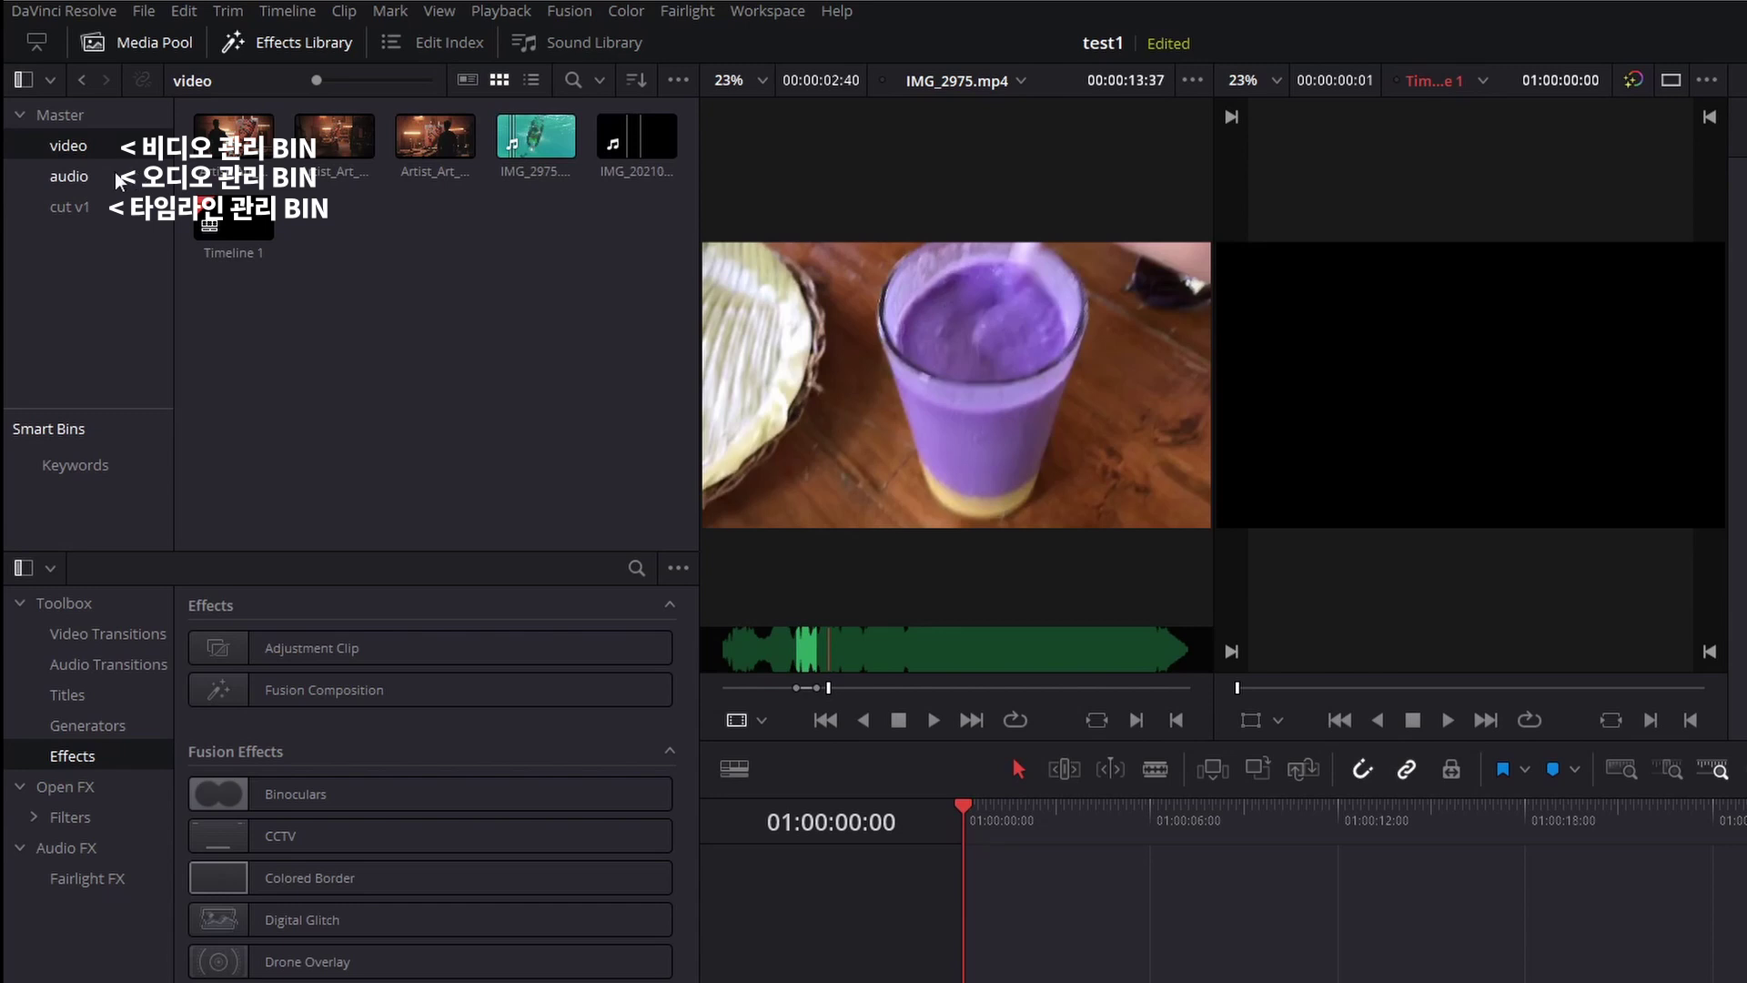
{"action": "left_click", "coordinate": [115, 172]}
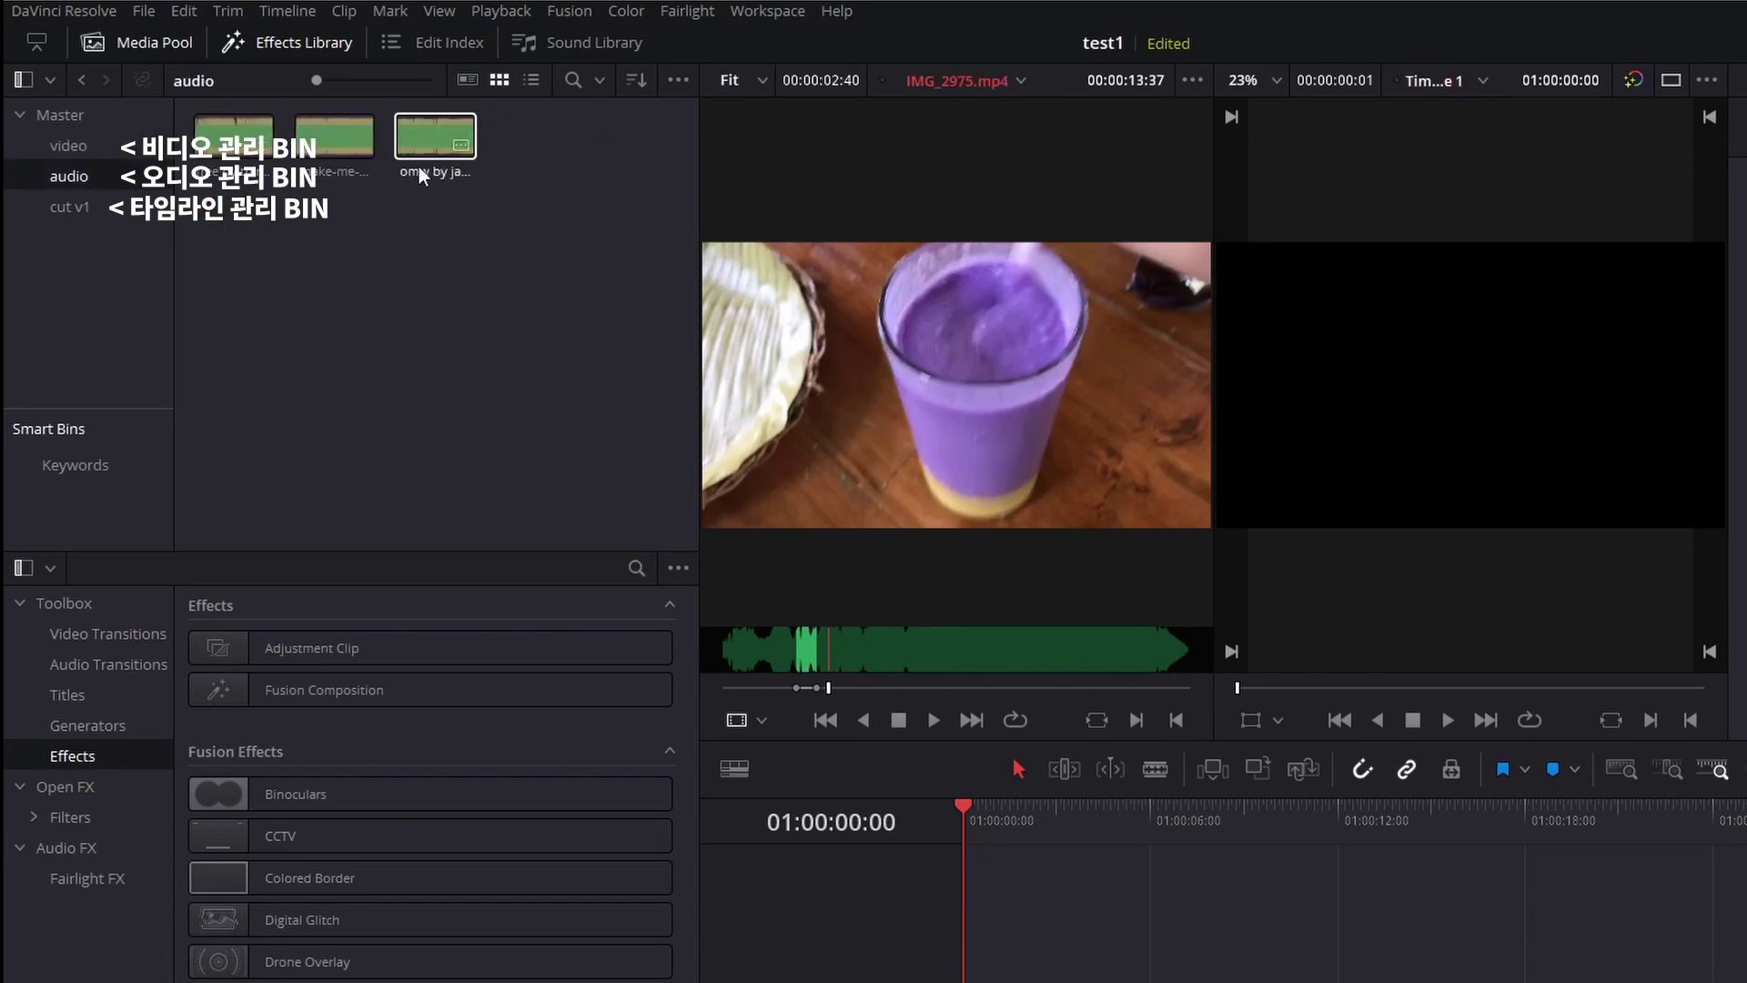
{"action": "left_click", "coordinate": [80, 210]}
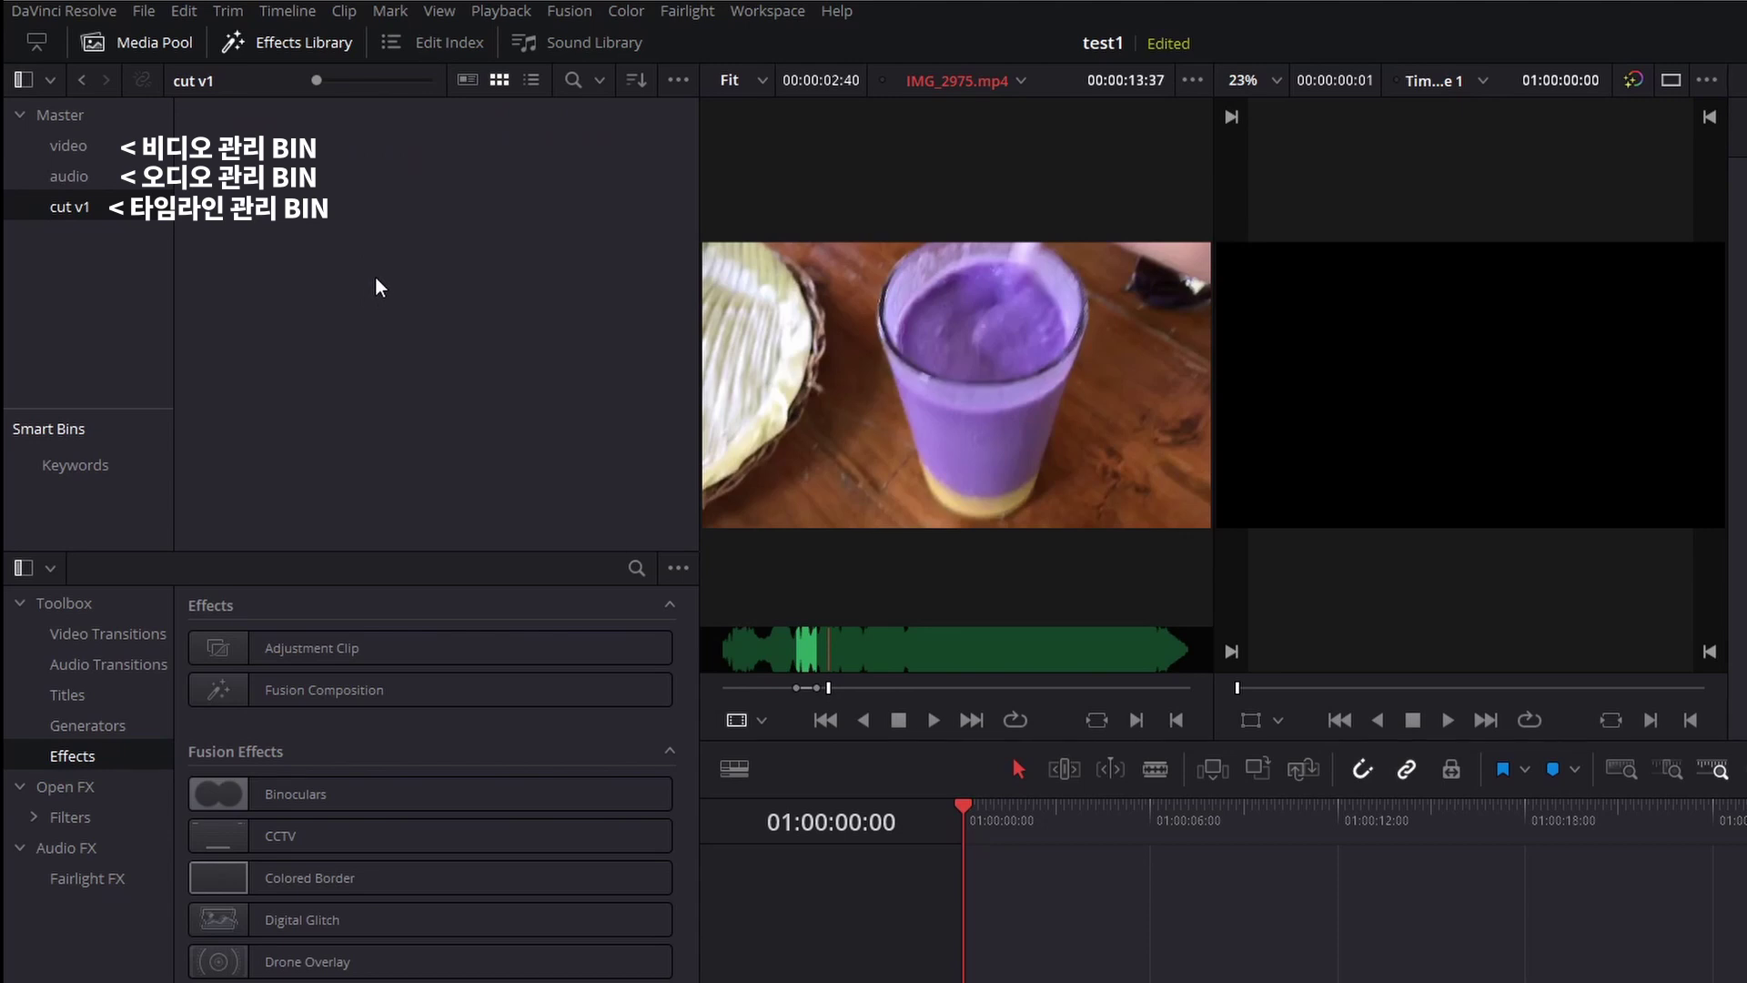
{"action": "left_click", "coordinate": [105, 146]}
{"action": "left_click", "coordinate": [96, 205]}
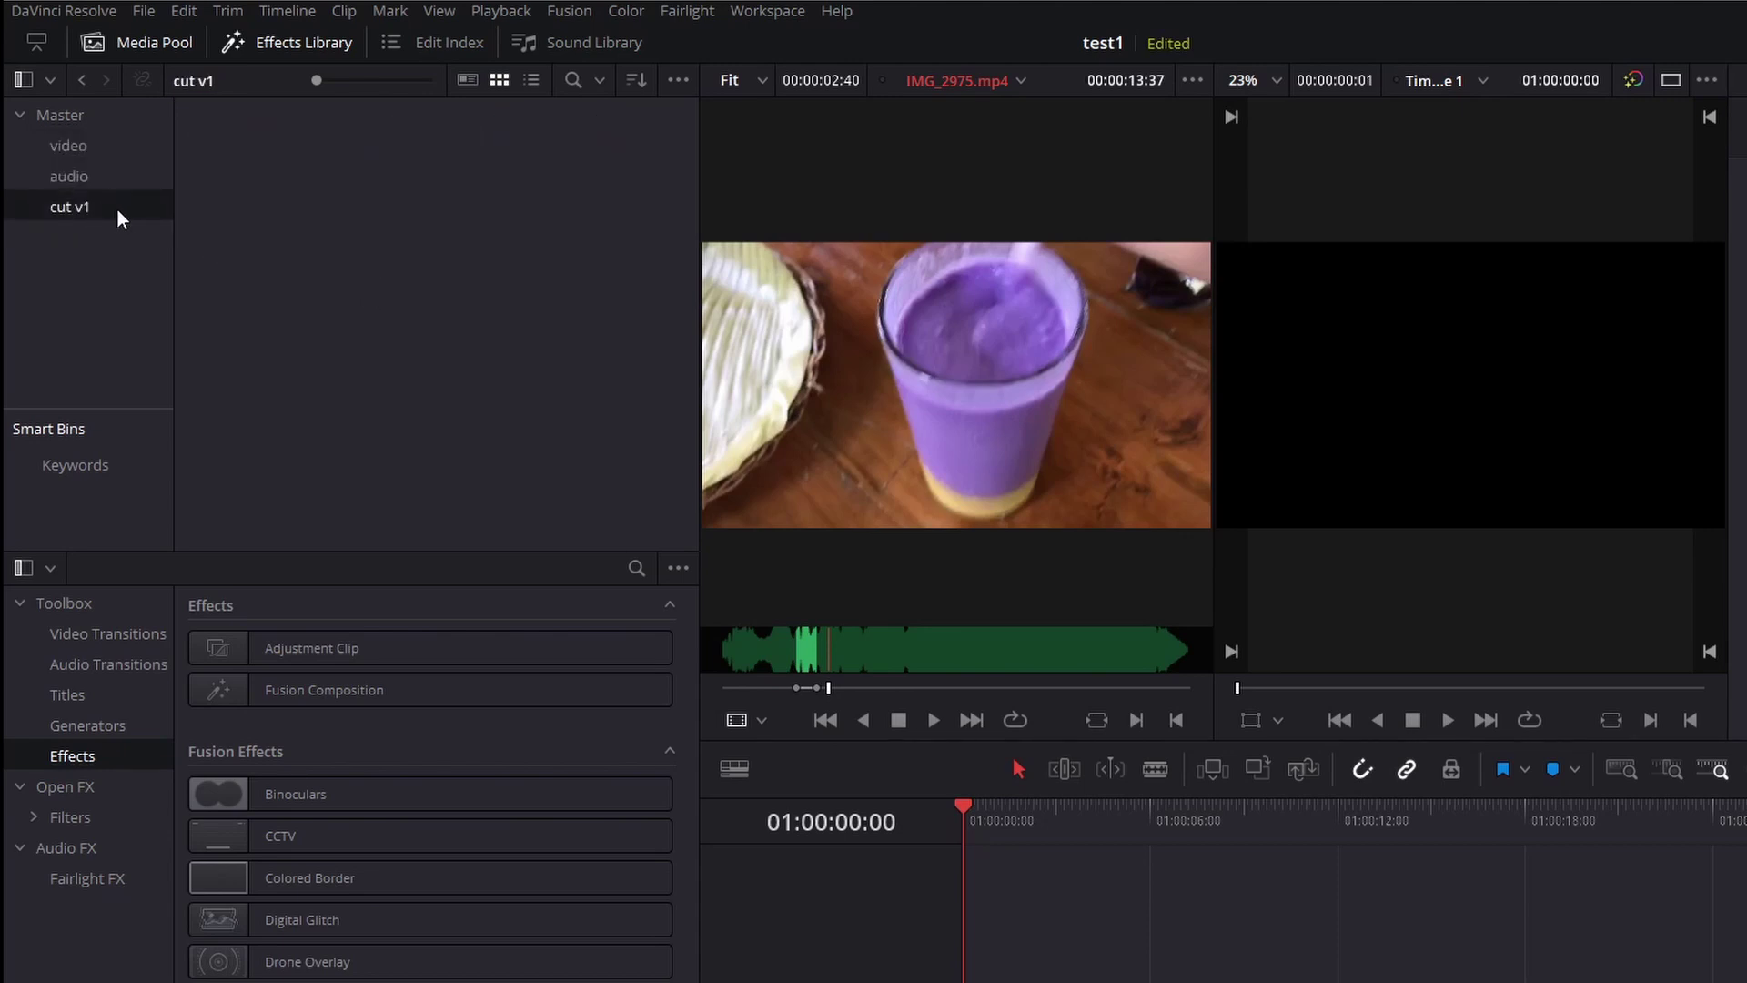
Step: Give the cut v1 bin a cyan color tag
{"action": "right_click", "coordinate": [117, 209]}
{"action": "mouse_move", "coordinate": [279, 624]}
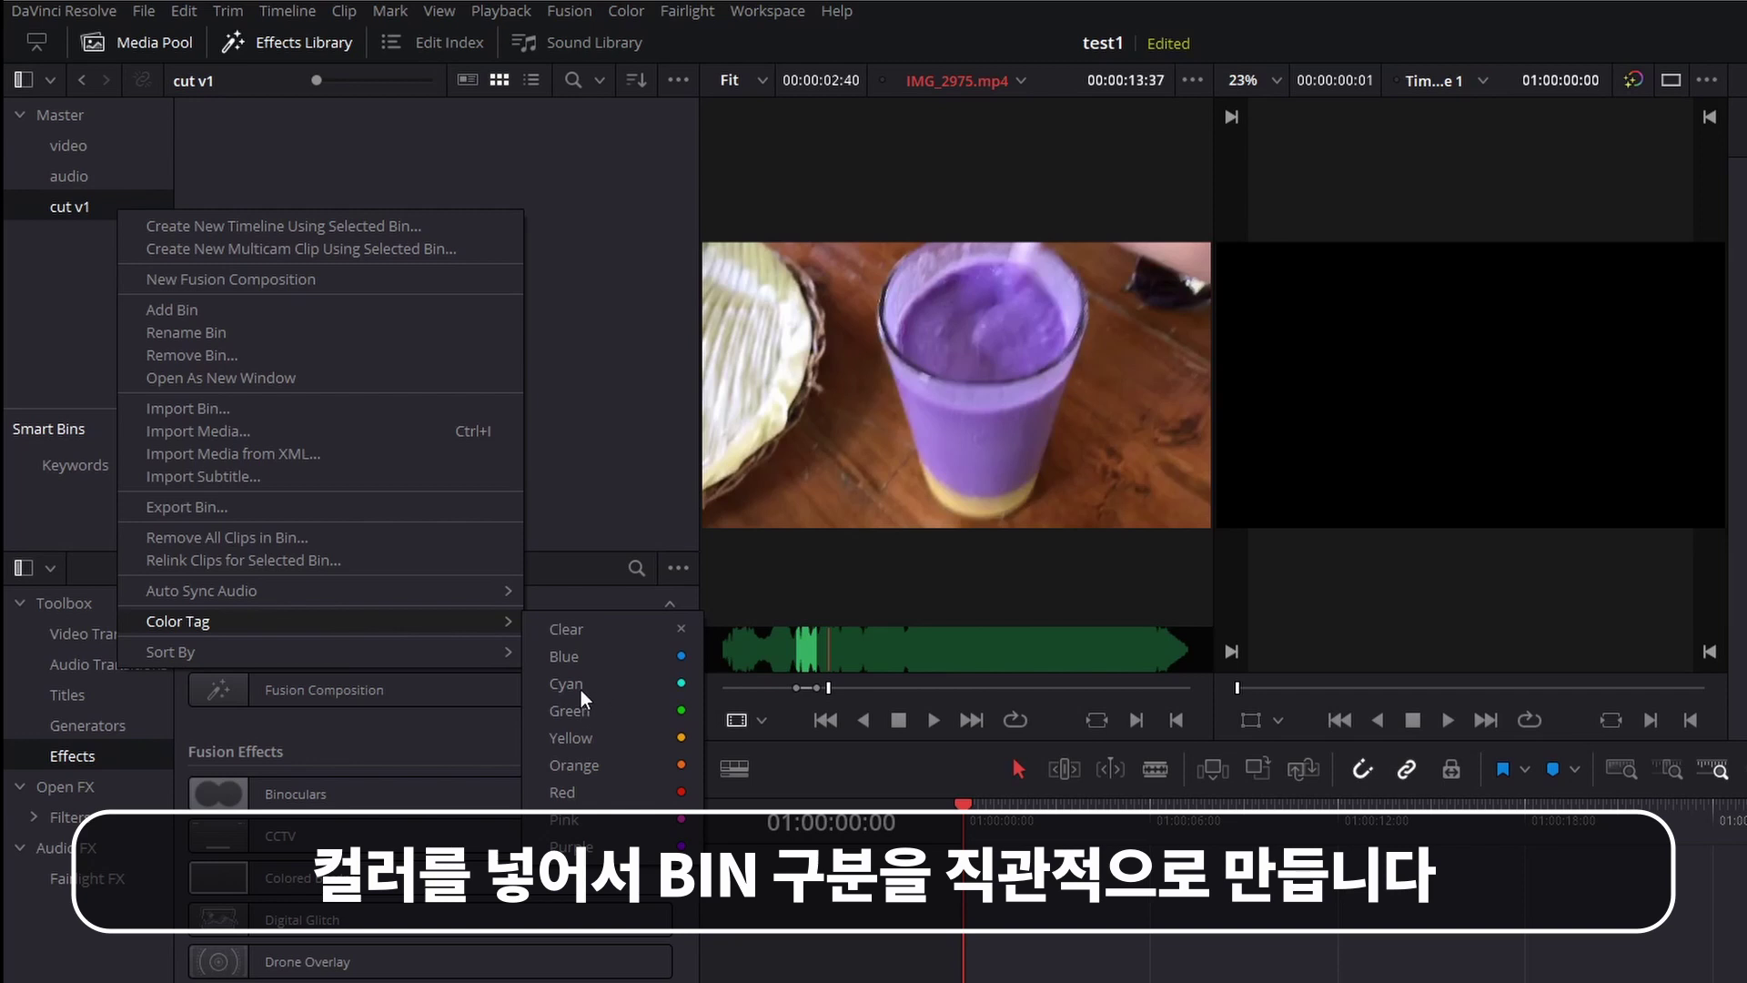
{"action": "left_click", "coordinate": [581, 688]}
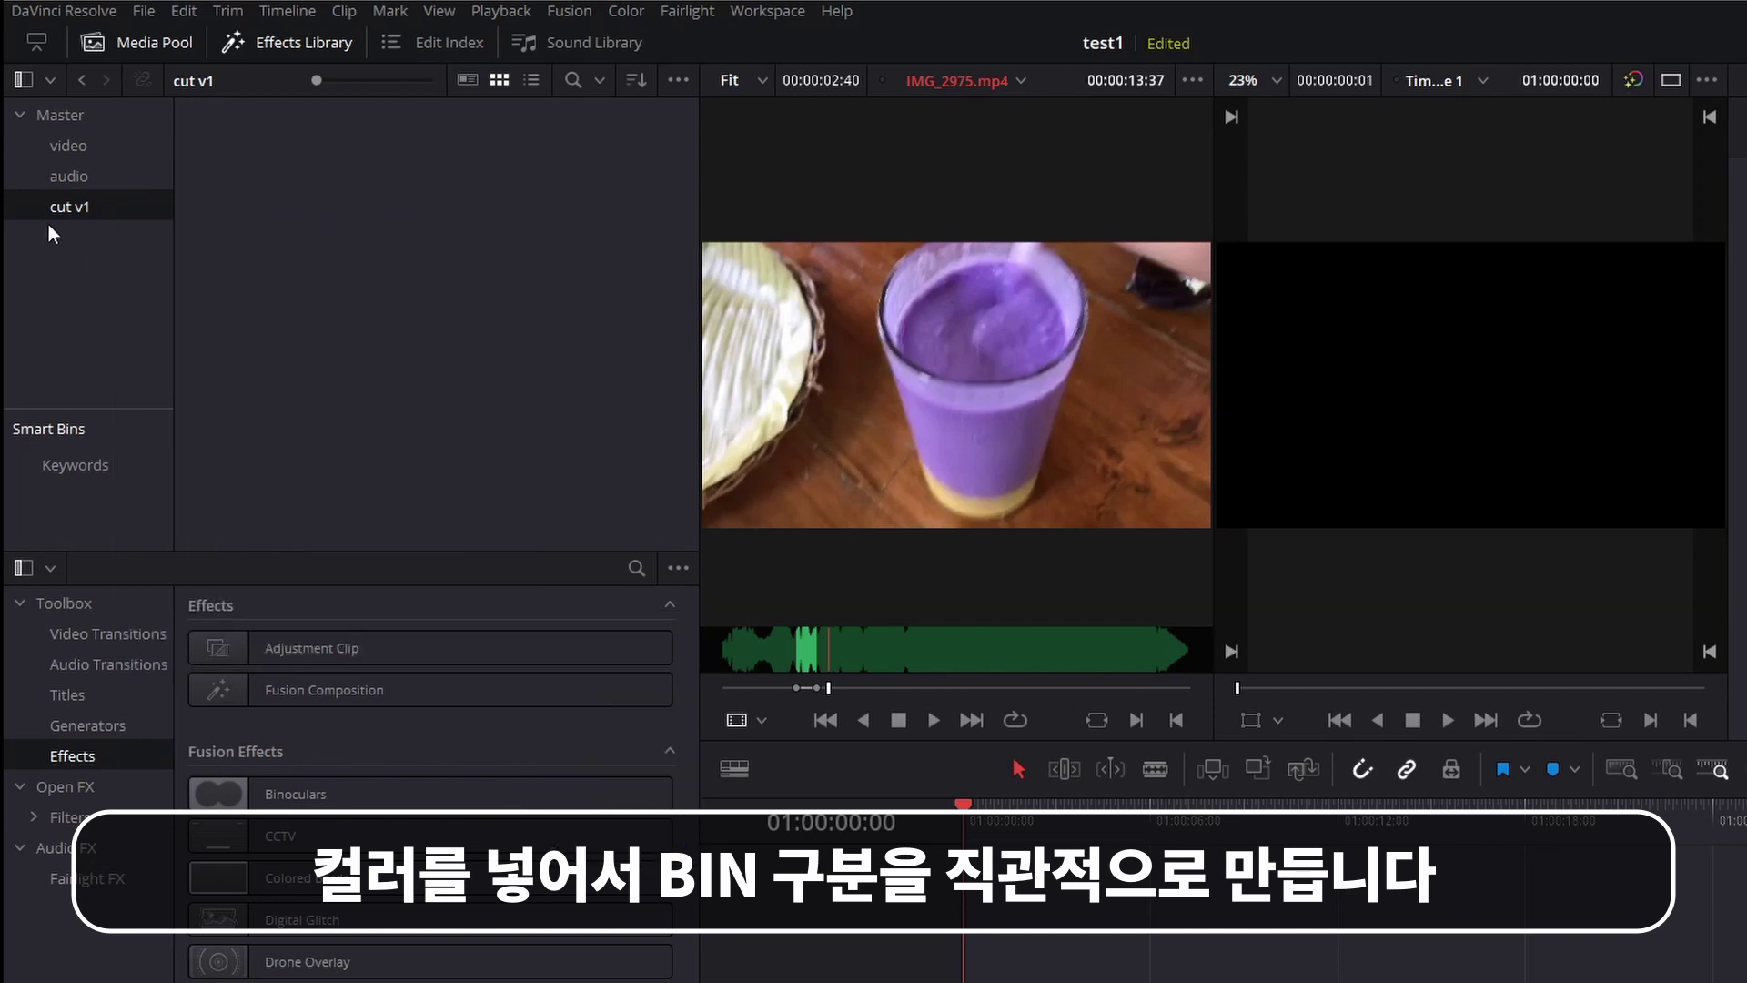
Step: Cycle through the Master, audio, video and cut v1 bins, ending on the video bin
{"action": "left_click", "coordinate": [97, 118]}
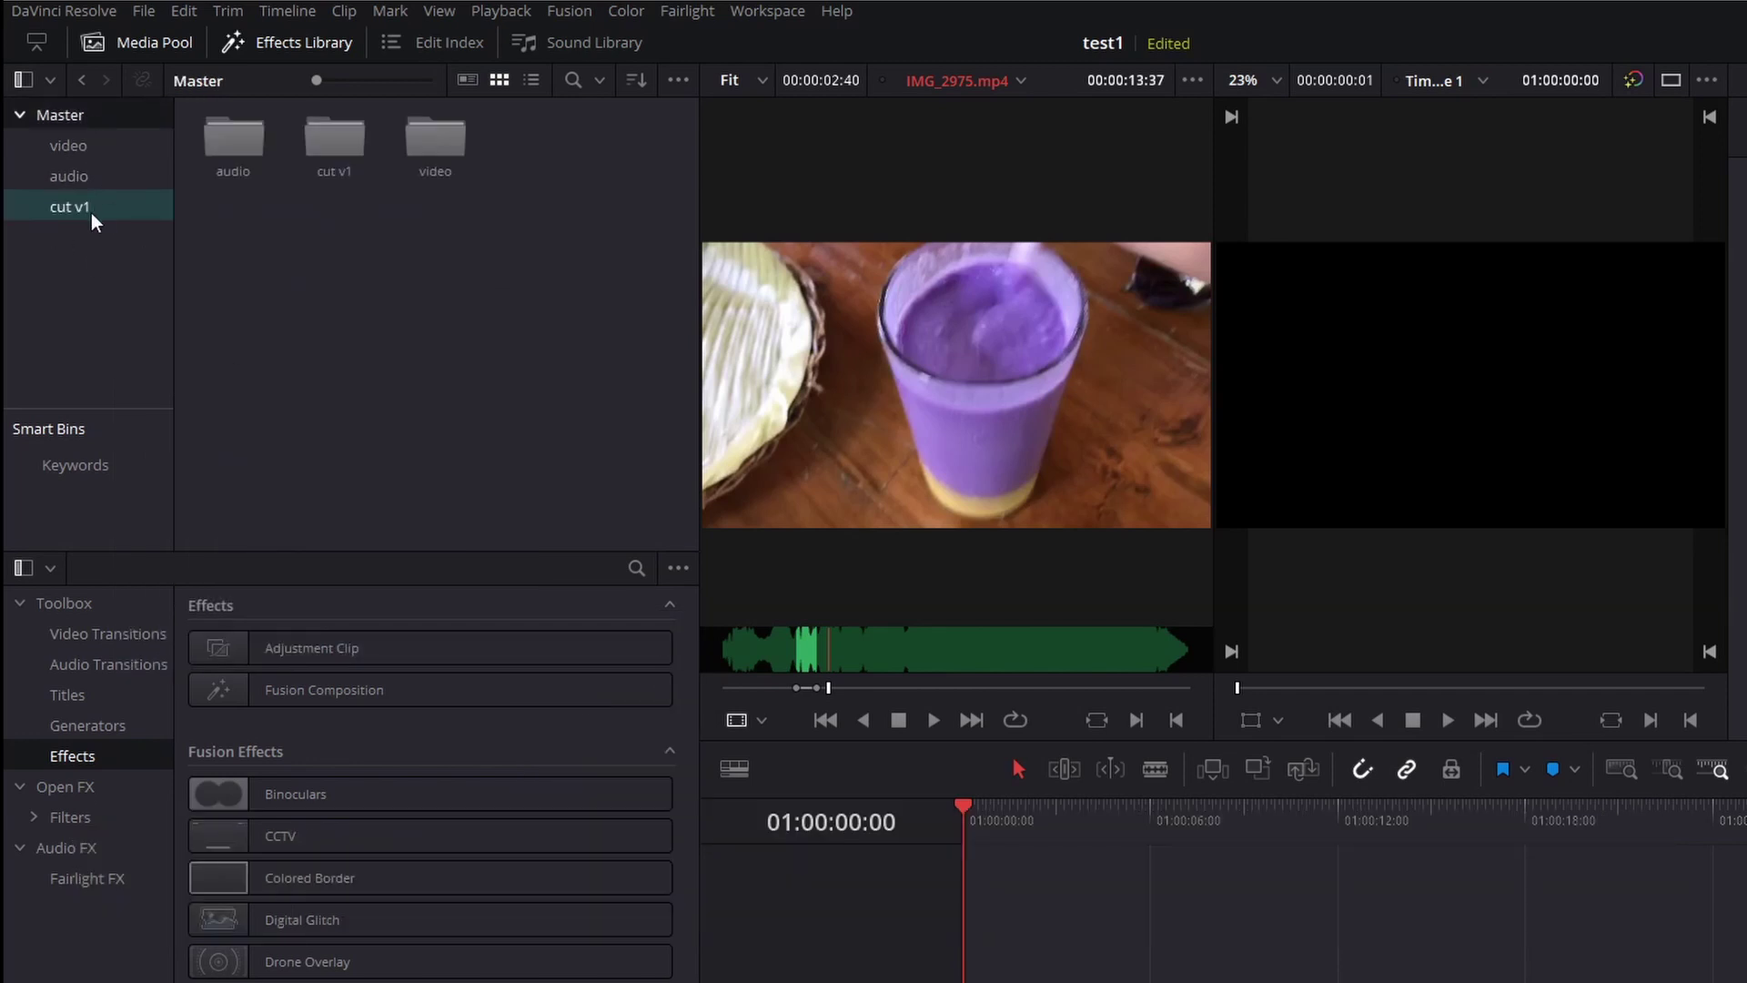
{"action": "left_click", "coordinate": [69, 176]}
{"action": "left_click", "coordinate": [104, 155]}
{"action": "left_click", "coordinate": [97, 210]}
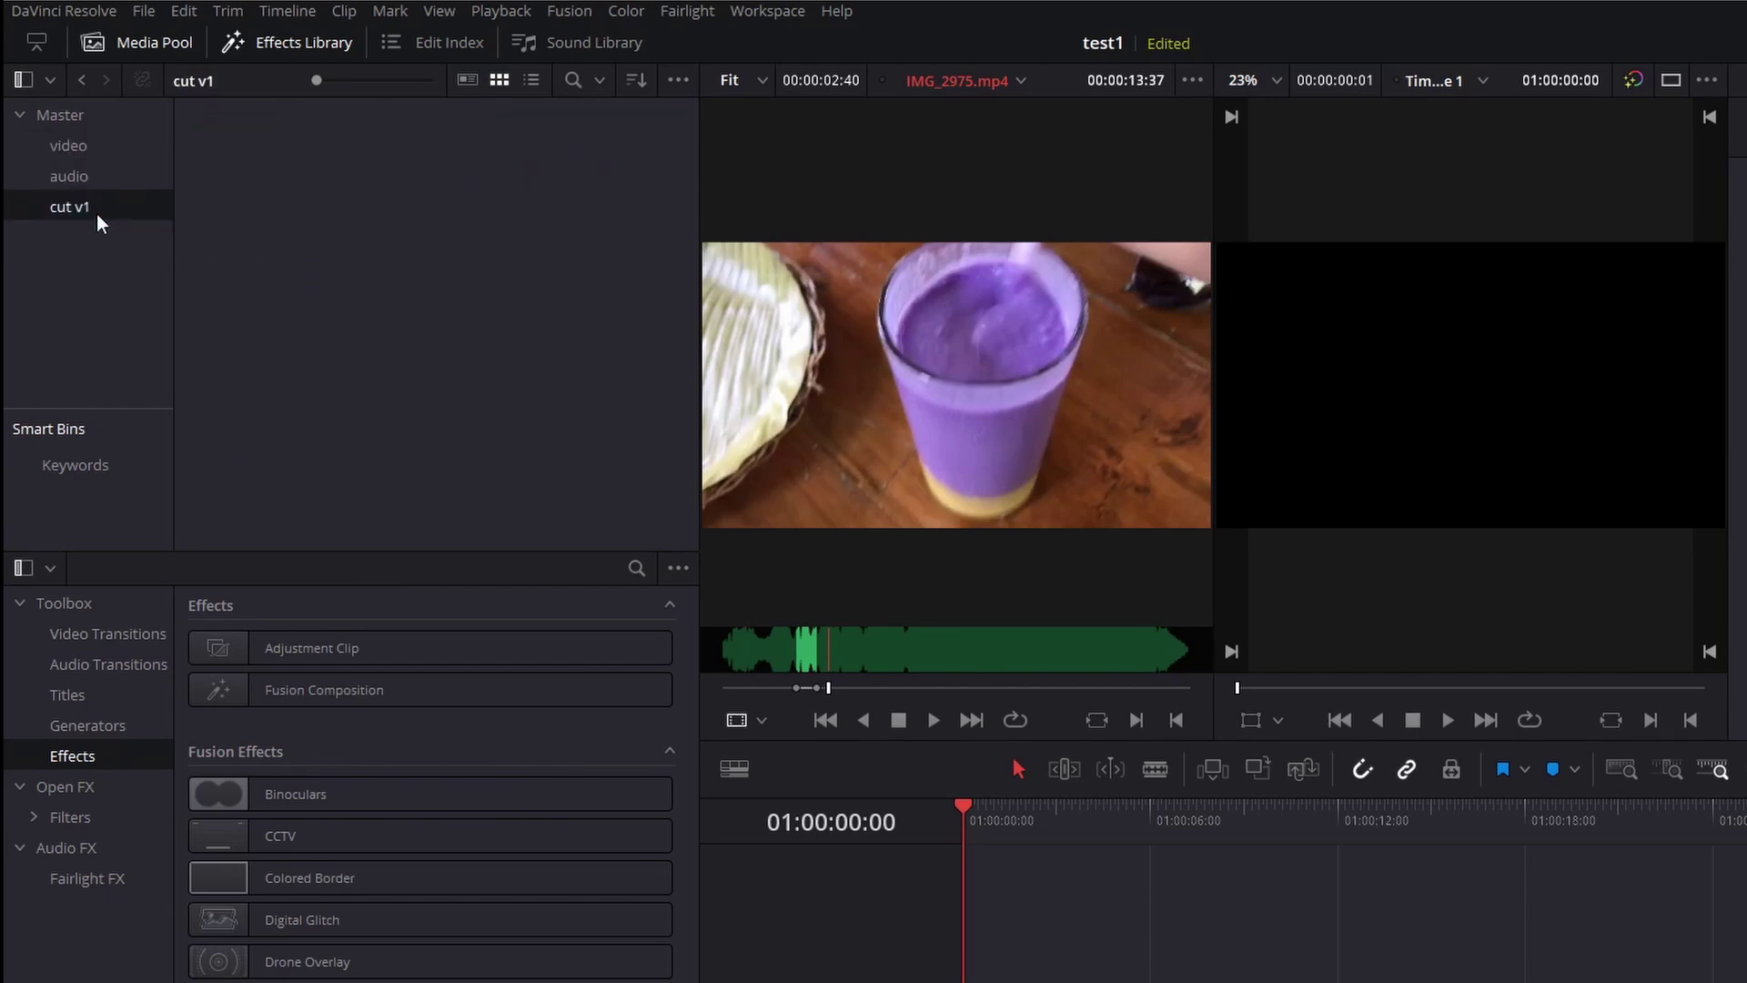
{"action": "left_click", "coordinate": [110, 178]}
{"action": "left_click", "coordinate": [100, 147]}
{"action": "left_click", "coordinate": [100, 209]}
{"action": "left_click", "coordinate": [109, 146]}
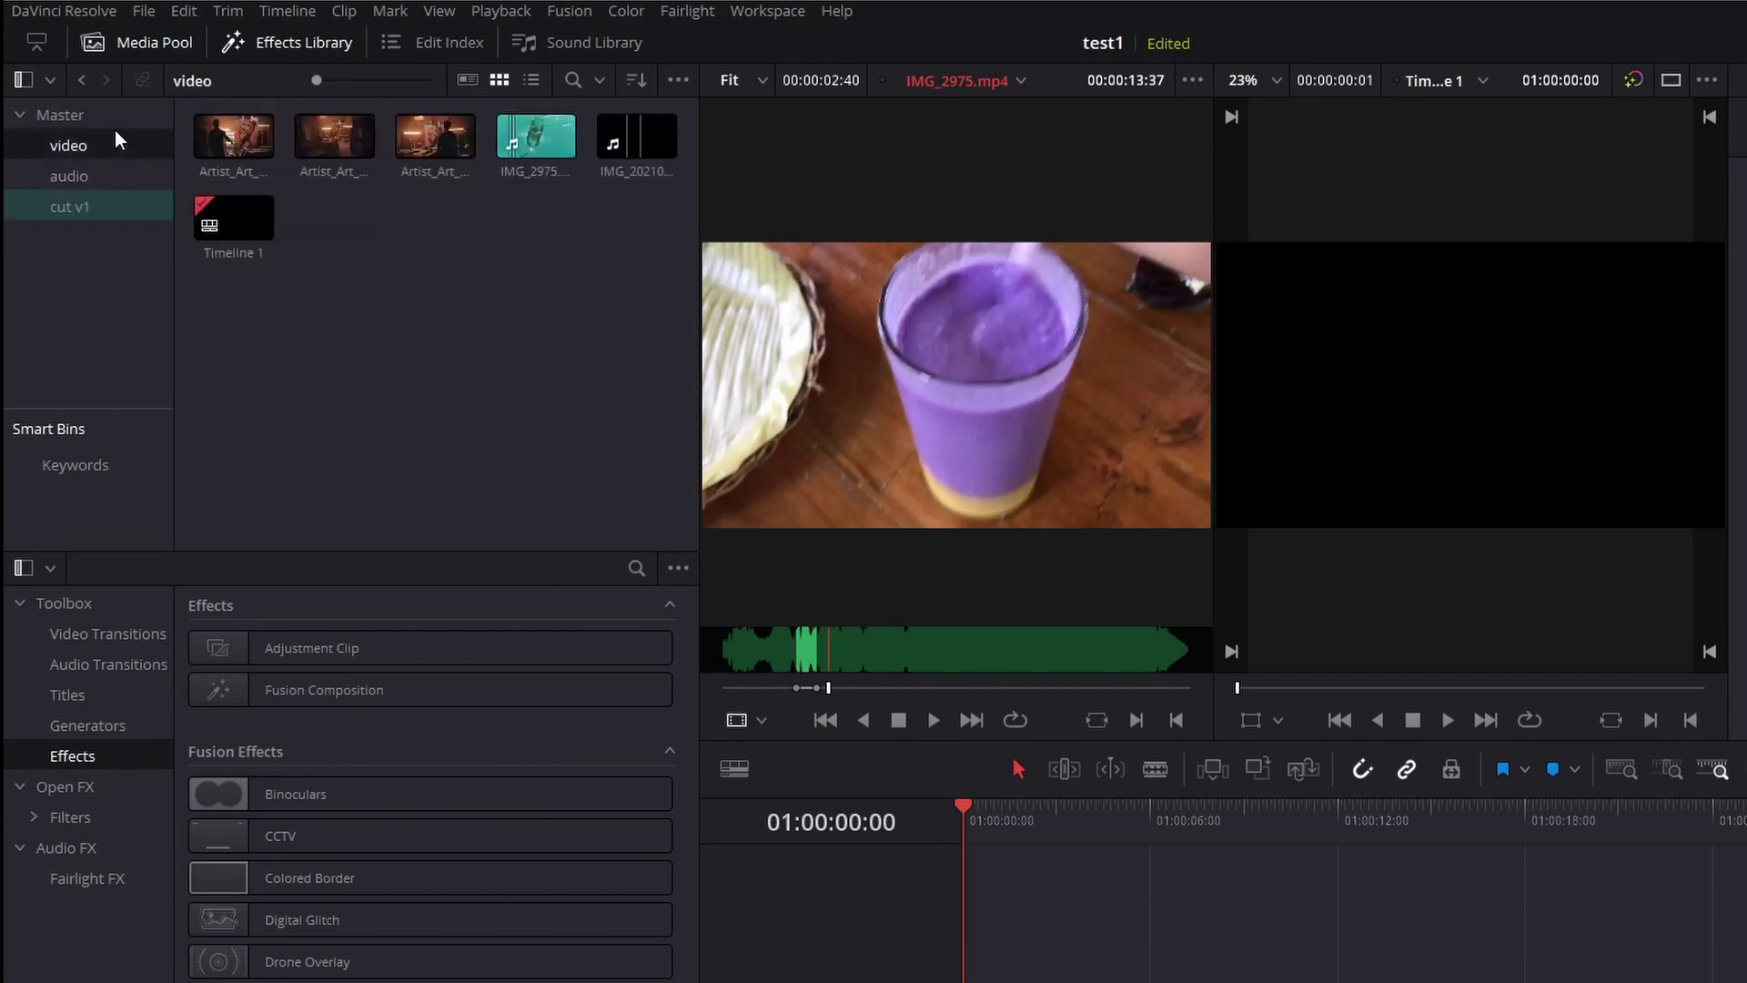
{"action": "left_click", "coordinate": [107, 117]}
{"action": "left_click", "coordinate": [101, 202]}
{"action": "left_click", "coordinate": [107, 176]}
{"action": "left_click", "coordinate": [113, 145]}
Step: Tag the video bin red and the audio bin blue
{"action": "right_click", "coordinate": [106, 143]}
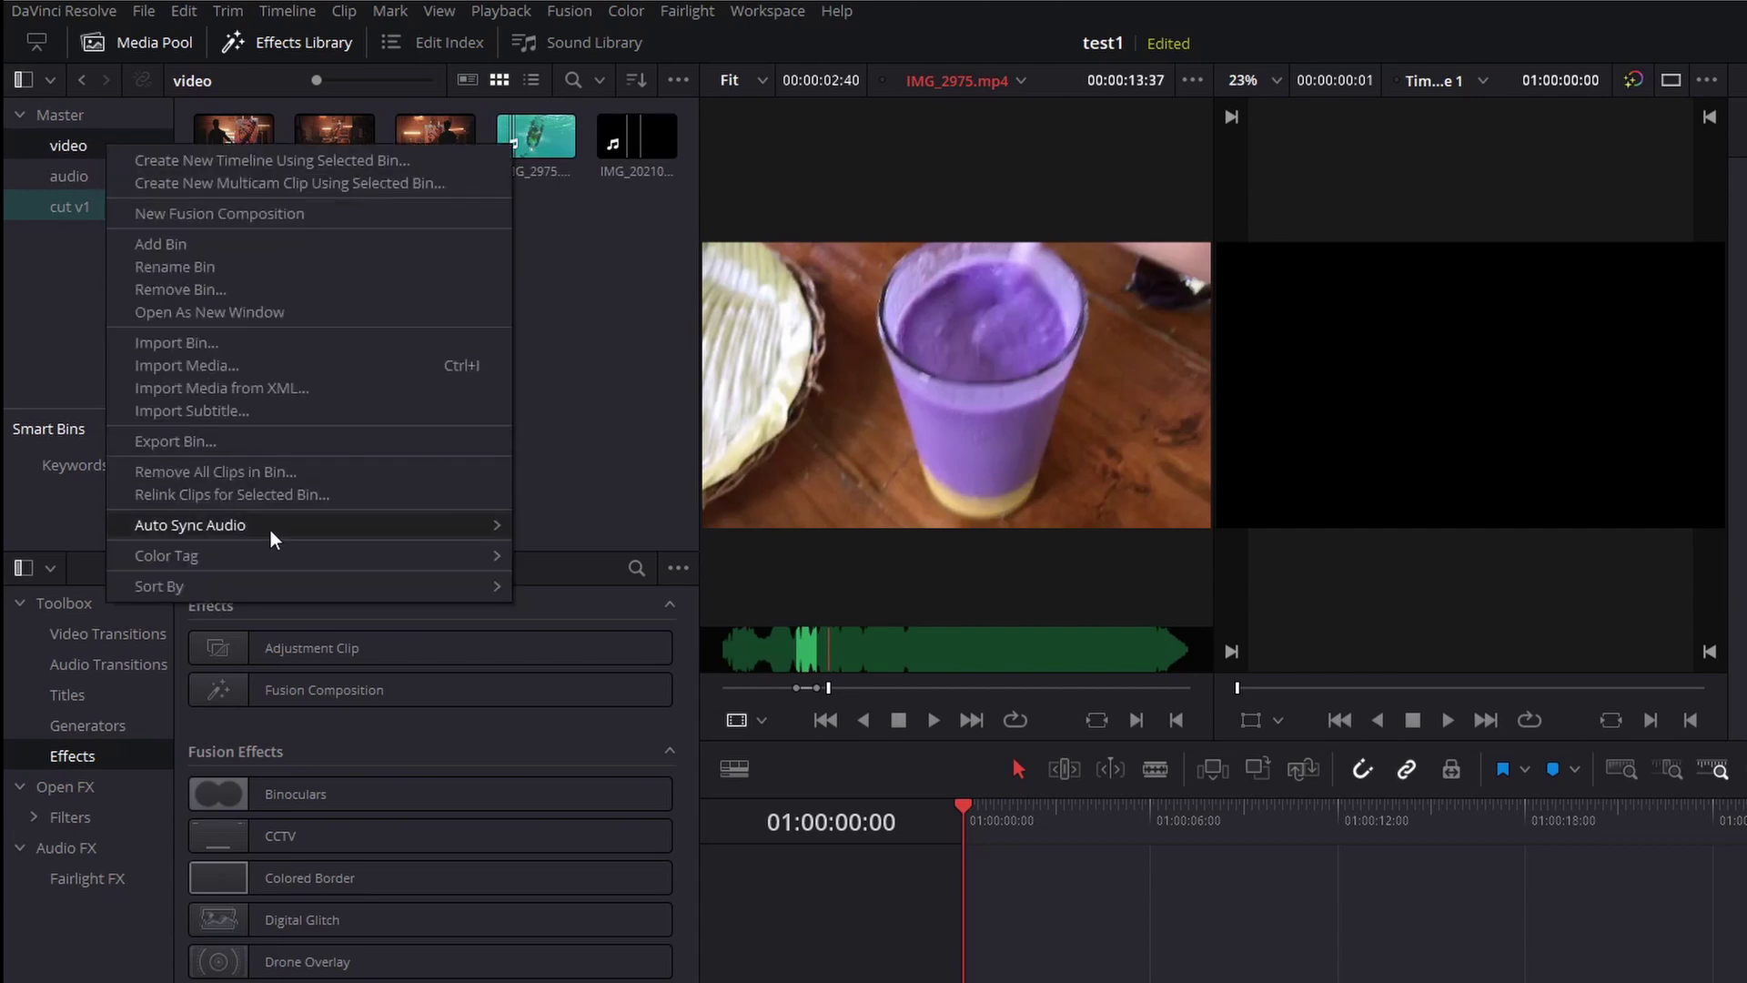
{"action": "mouse_move", "coordinate": [291, 554]}
{"action": "left_click", "coordinate": [601, 725]}
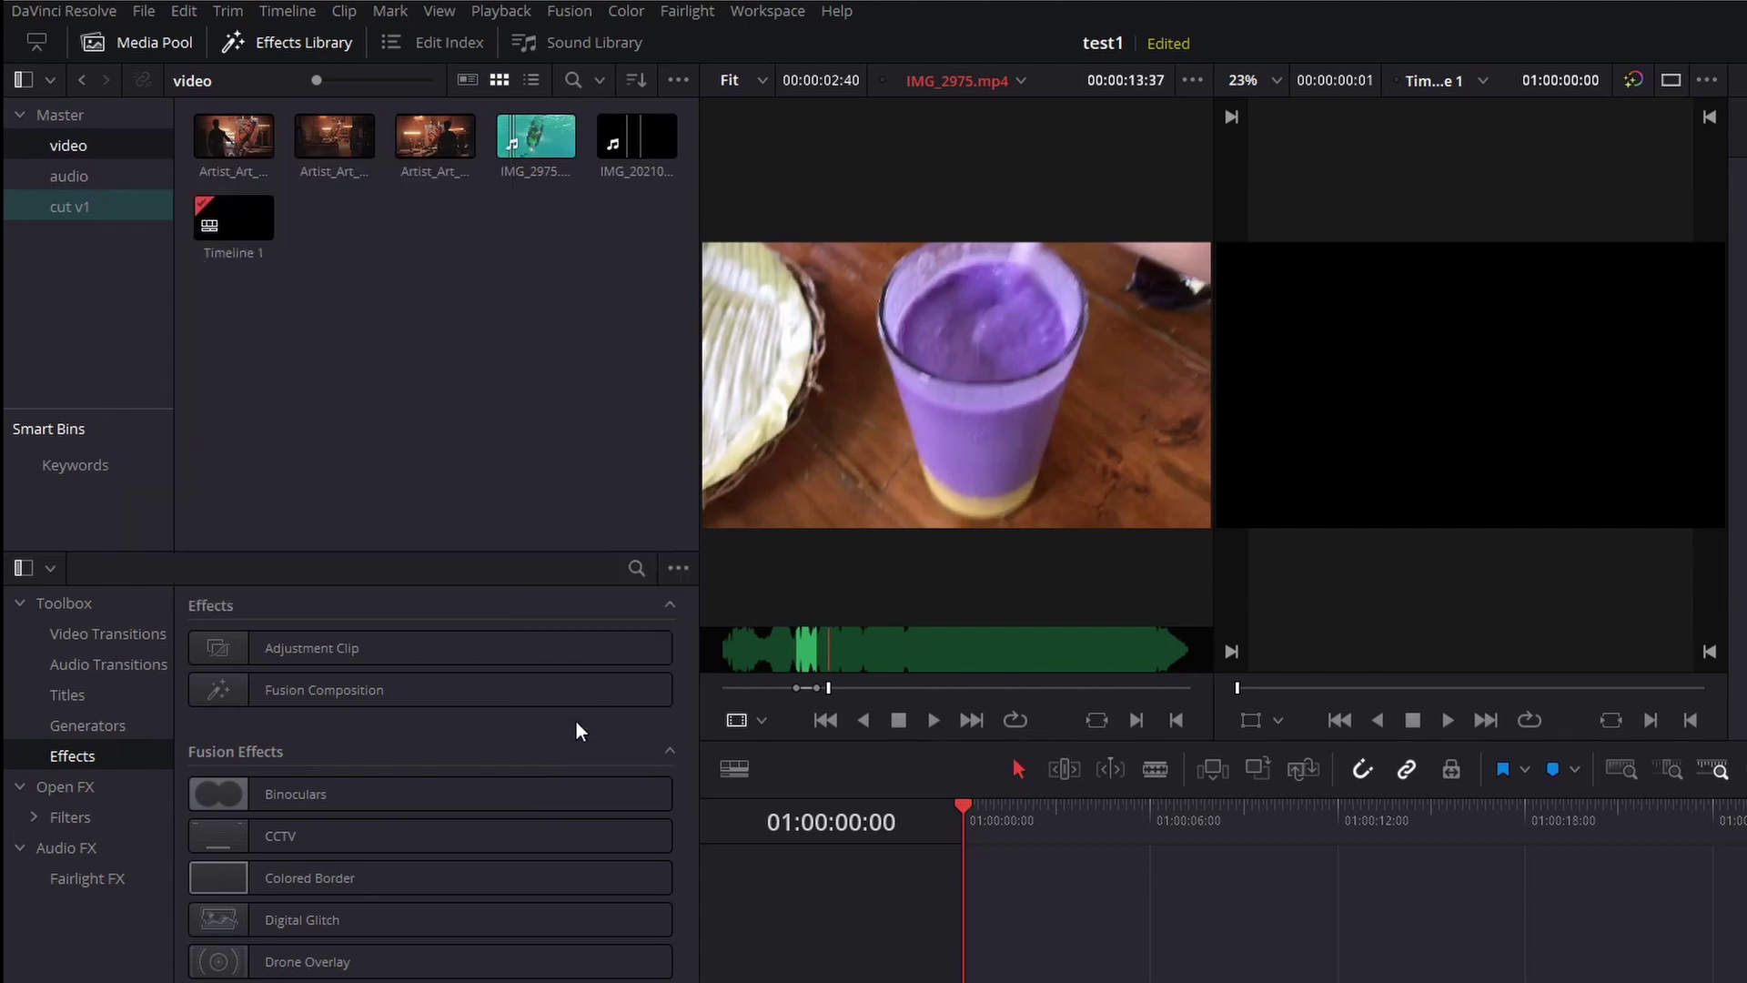
{"action": "left_click", "coordinate": [106, 176]}
{"action": "right_click", "coordinate": [107, 173]}
{"action": "left_click", "coordinate": [122, 144]}
Step: Check the bins' new color tags, finishing in the empty cut v1 bin
{"action": "left_click", "coordinate": [113, 177]}
{"action": "left_click", "coordinate": [111, 205]}
{"action": "left_click", "coordinate": [117, 145]}
{"action": "left_click", "coordinate": [116, 178]}
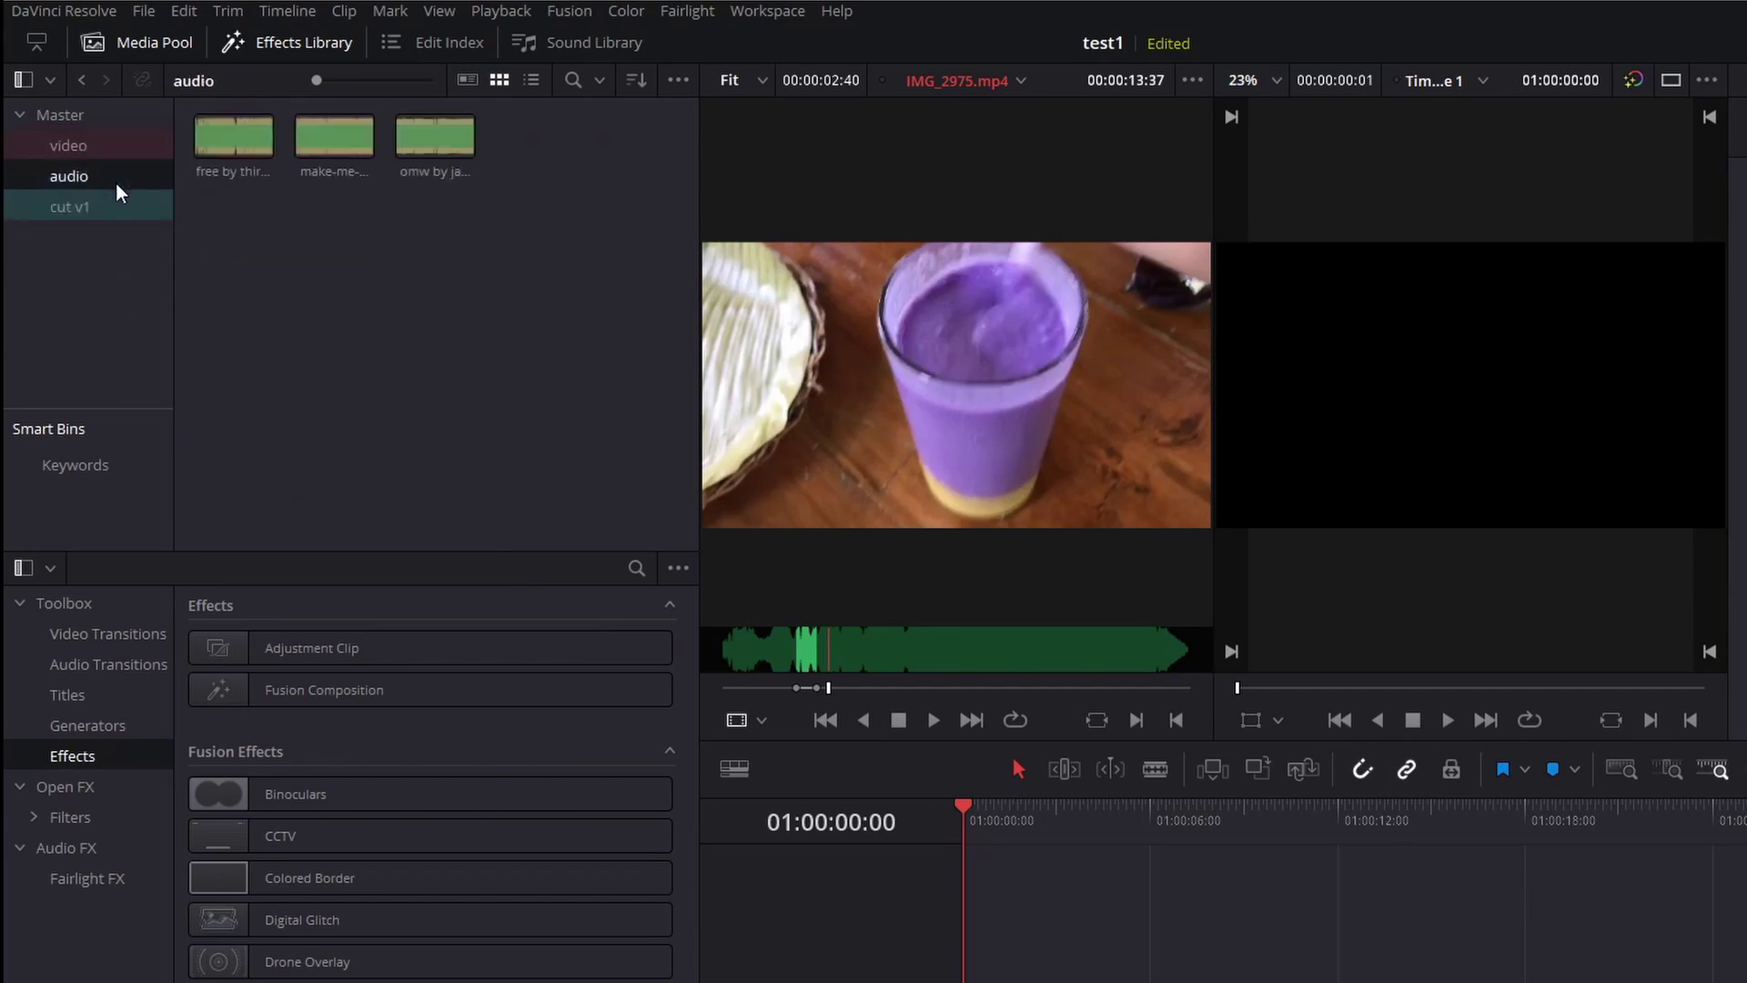
{"action": "left_click", "coordinate": [113, 206]}
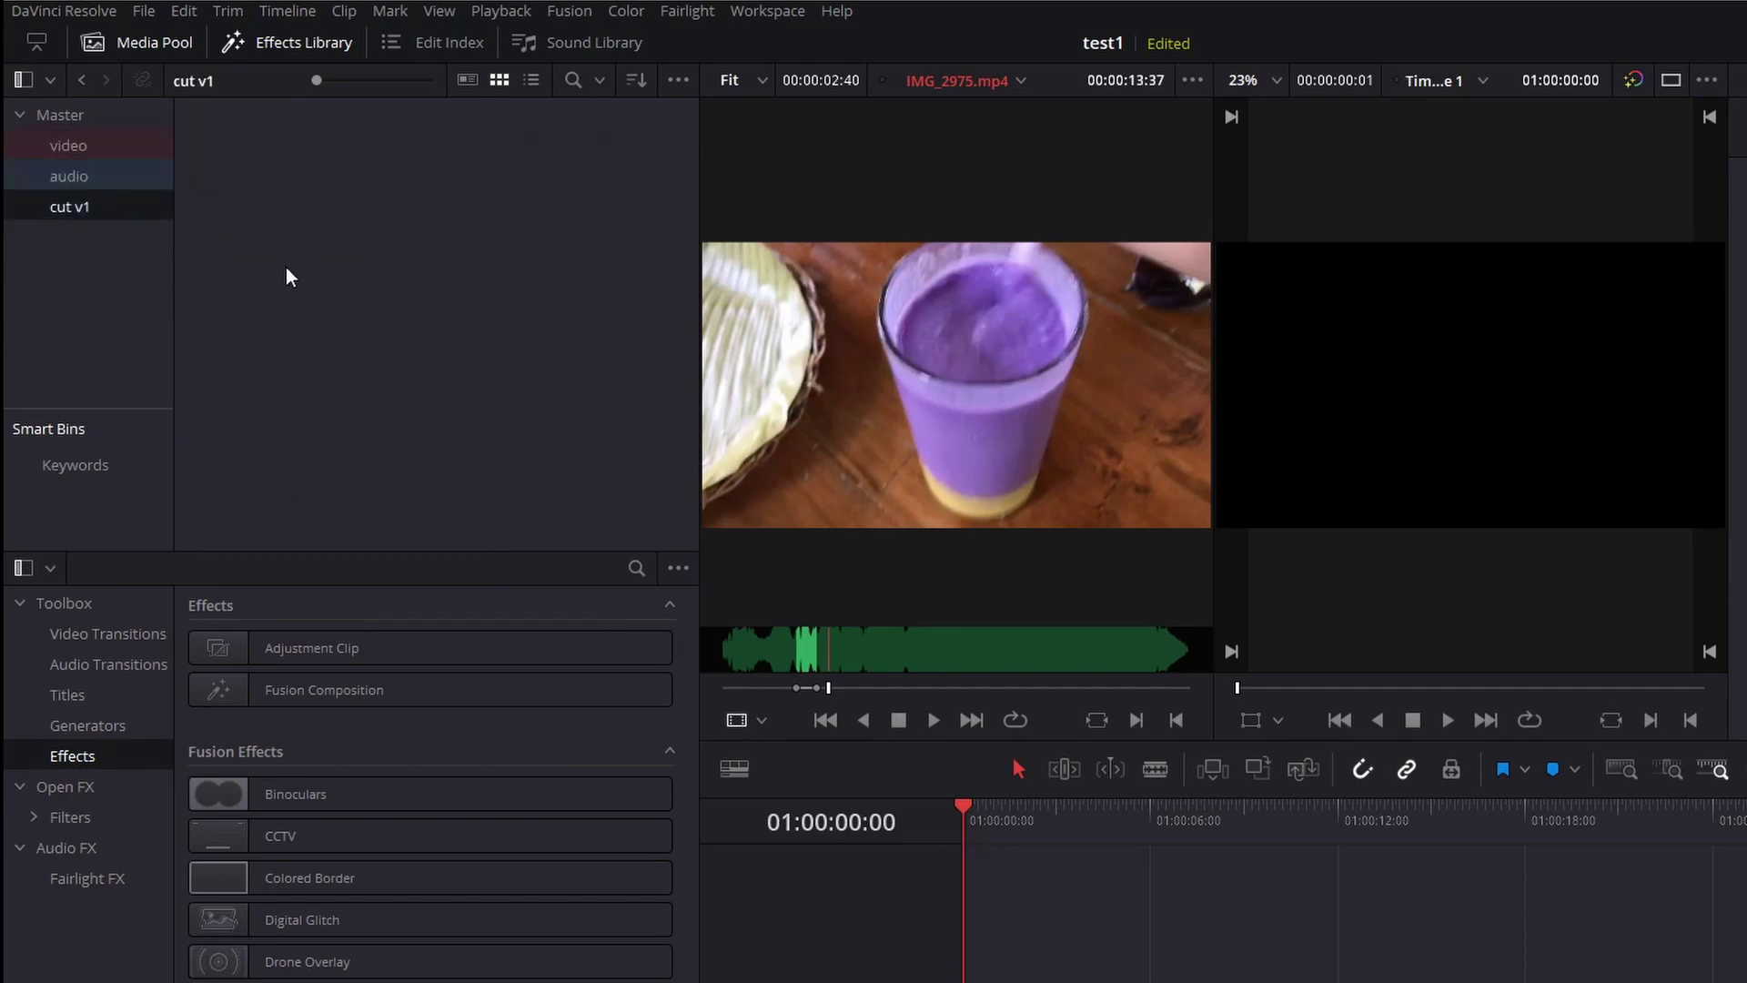
Step: Start a new timeline and name it 'cut v1'
{"action": "left_click", "coordinate": [148, 18]}
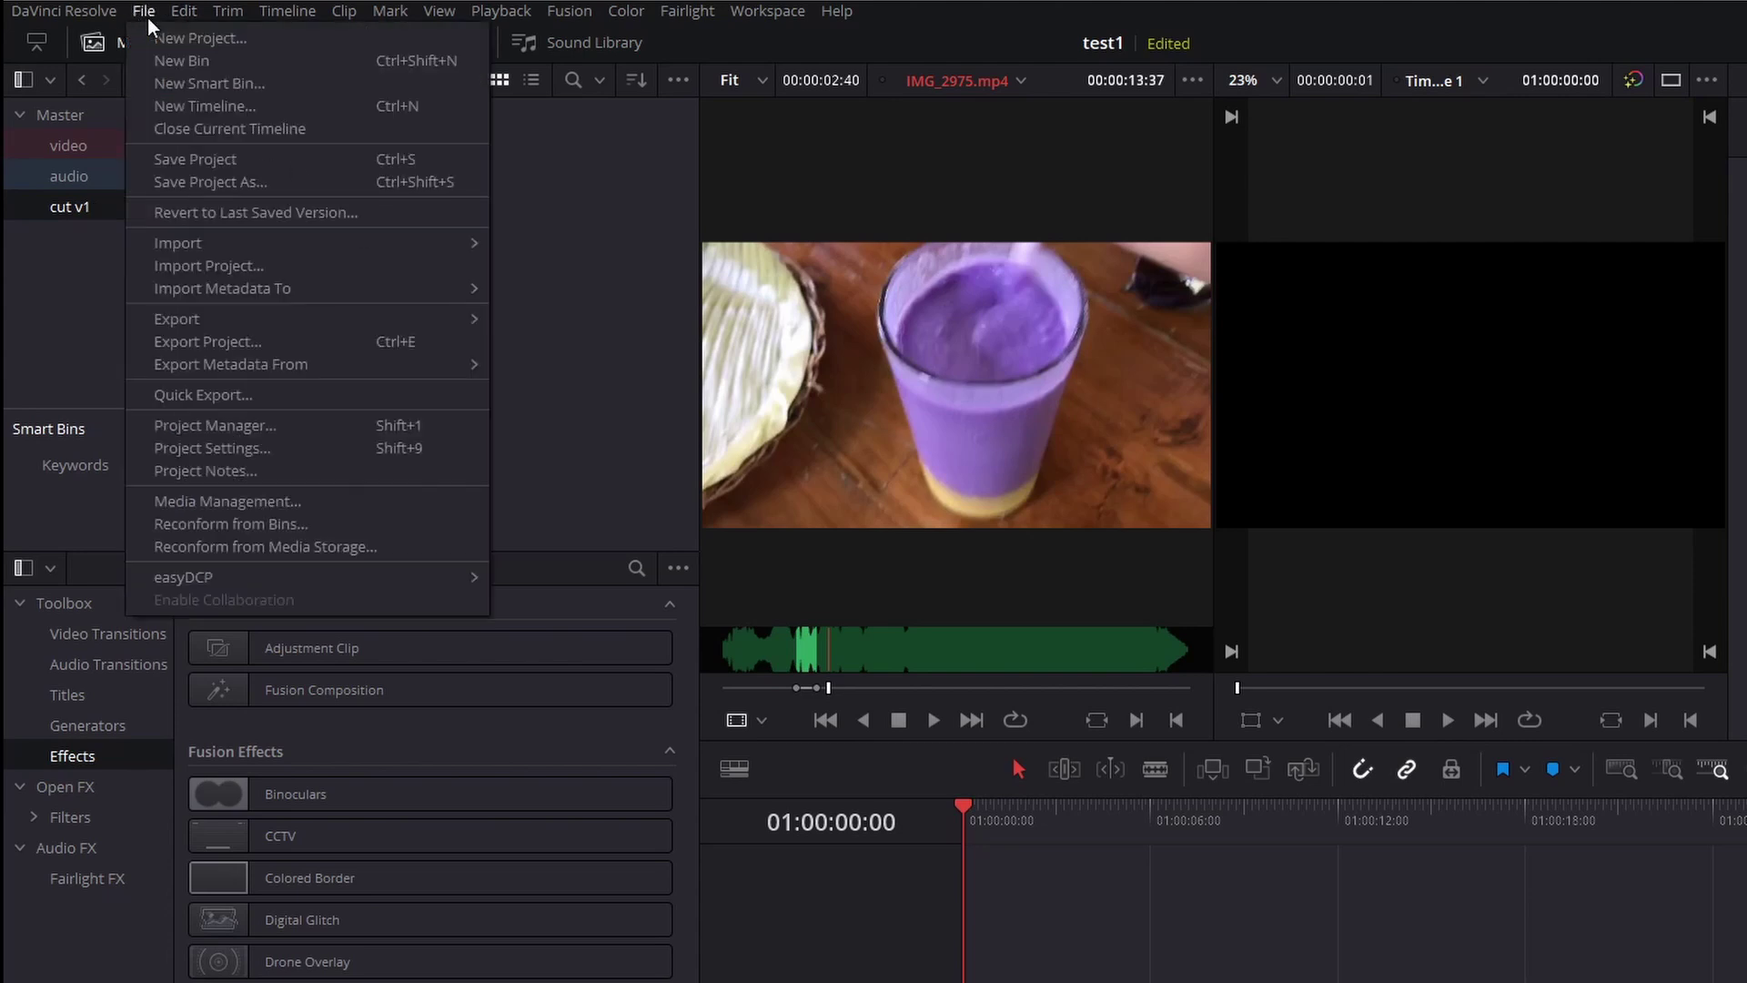
{"action": "left_click", "coordinate": [226, 109]}
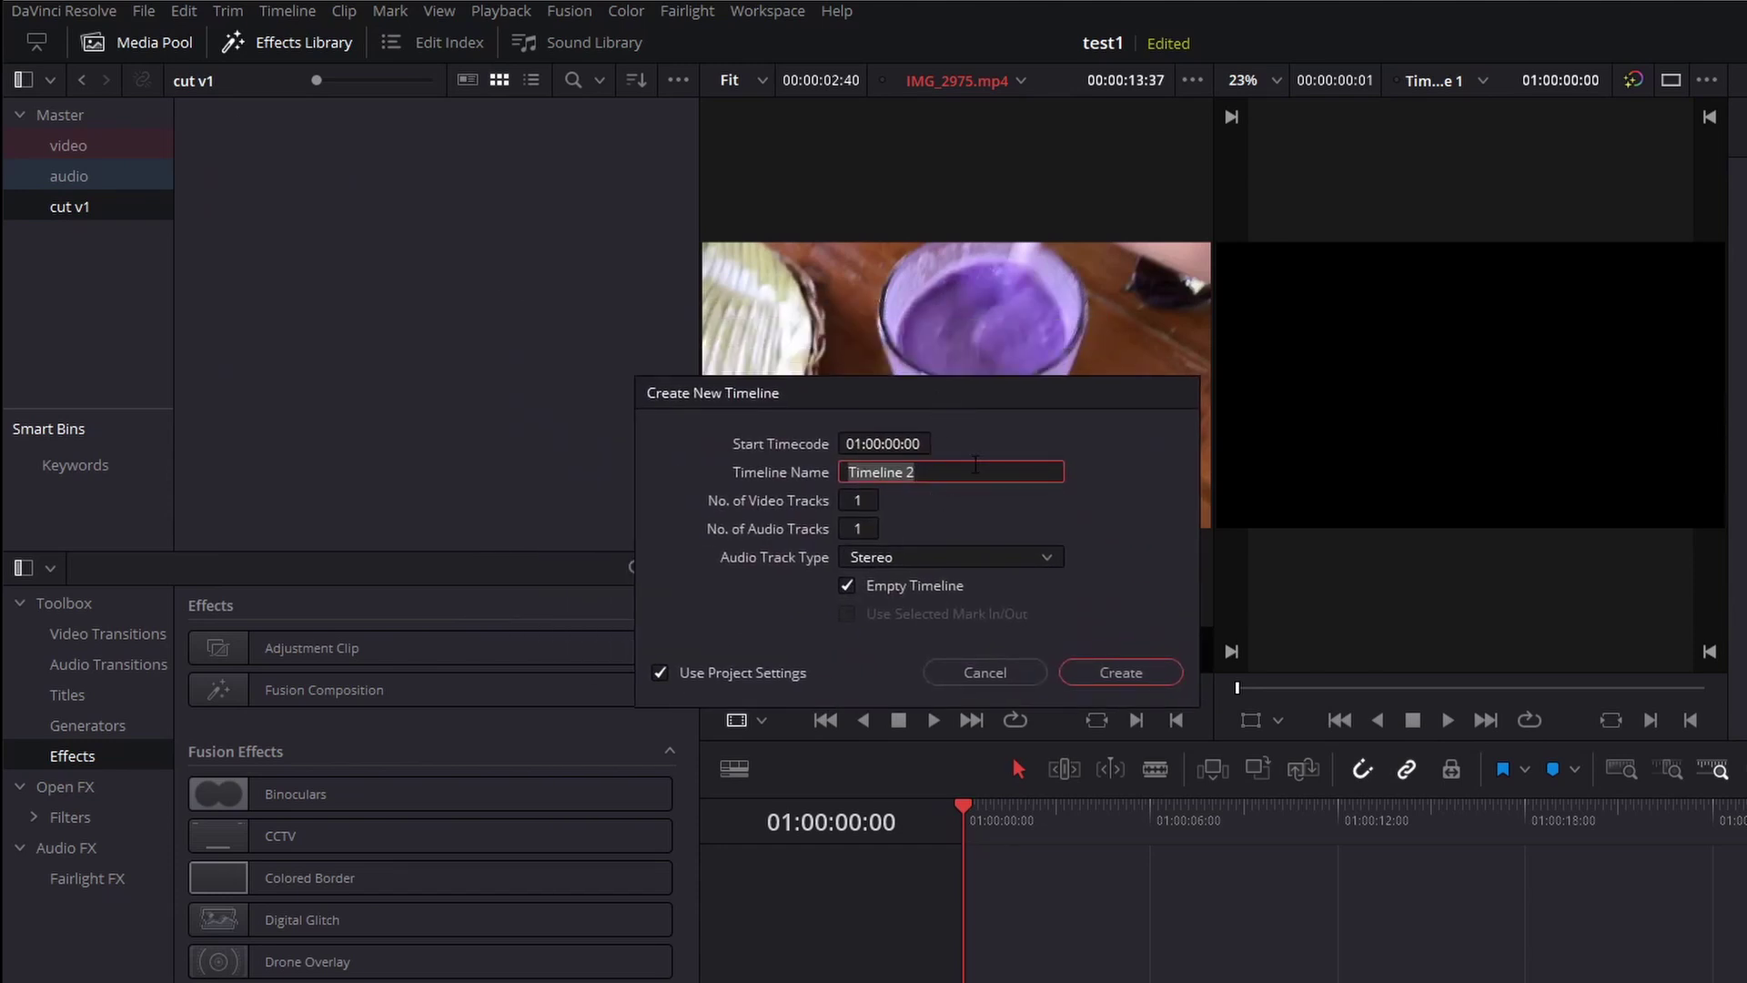
{"action": "type", "text": "c"}
{"action": "type", "text": "ut v1"}
Step: Set the timeline's Audio Track Type to Mono
{"action": "left_click", "coordinate": [916, 558]}
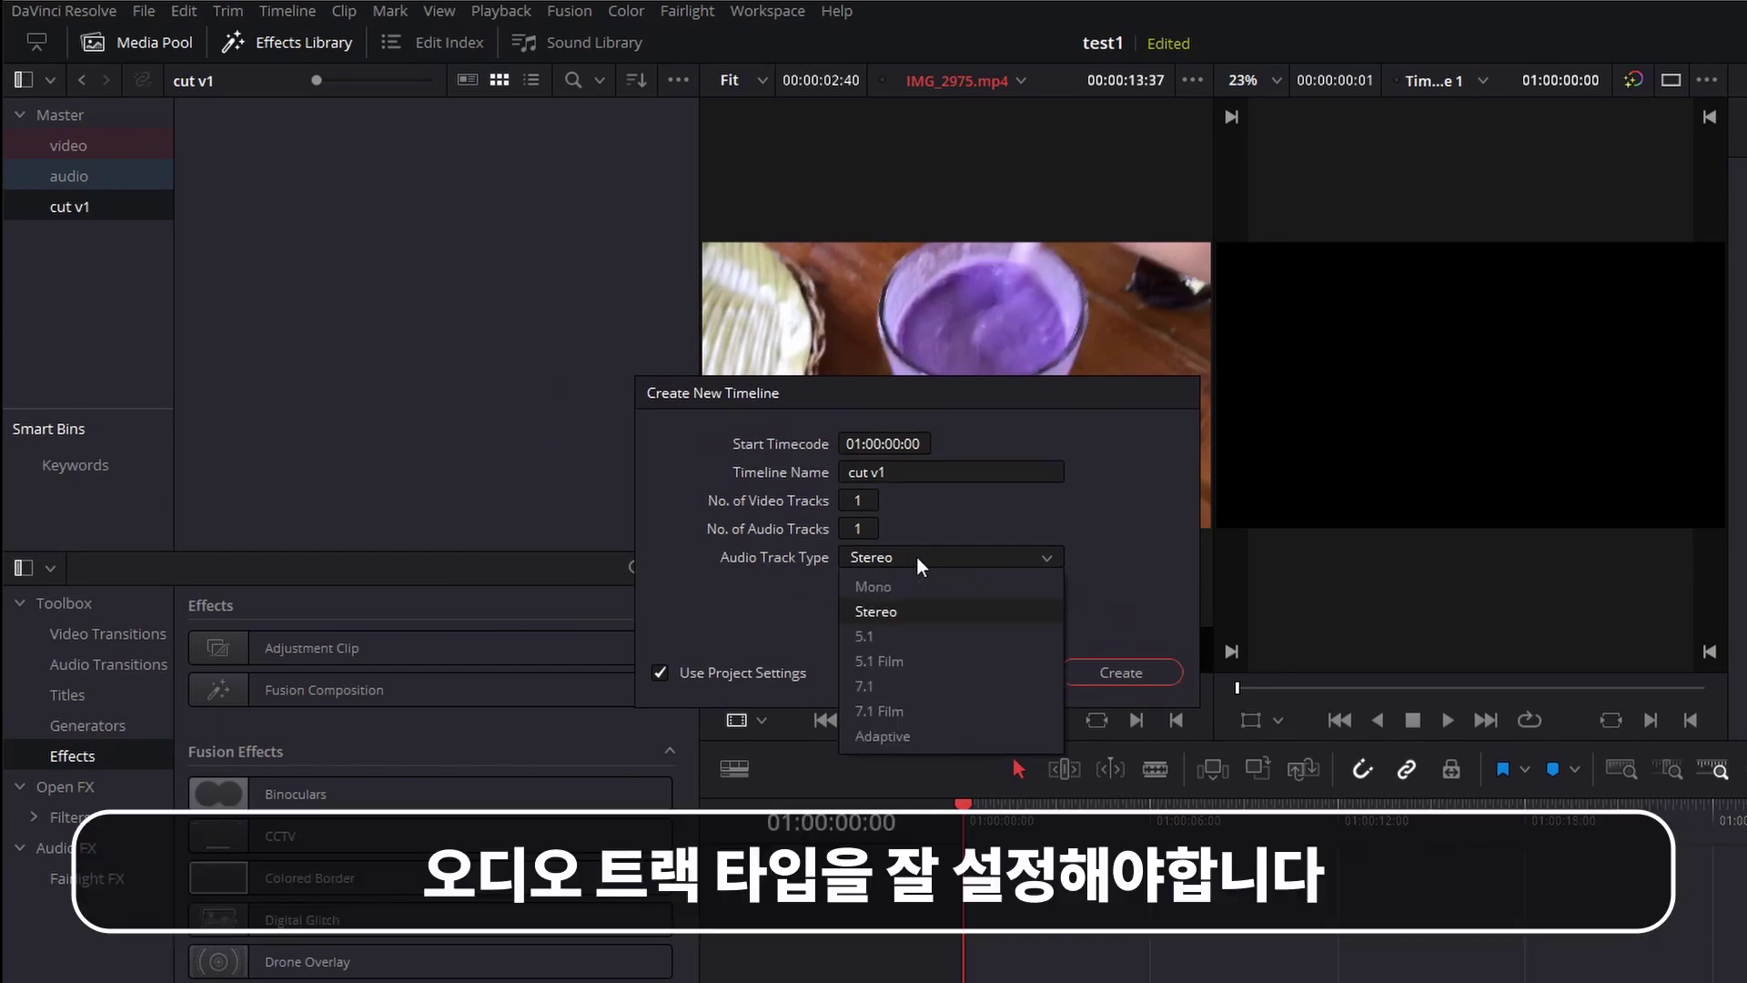
{"action": "left_click", "coordinate": [914, 612]}
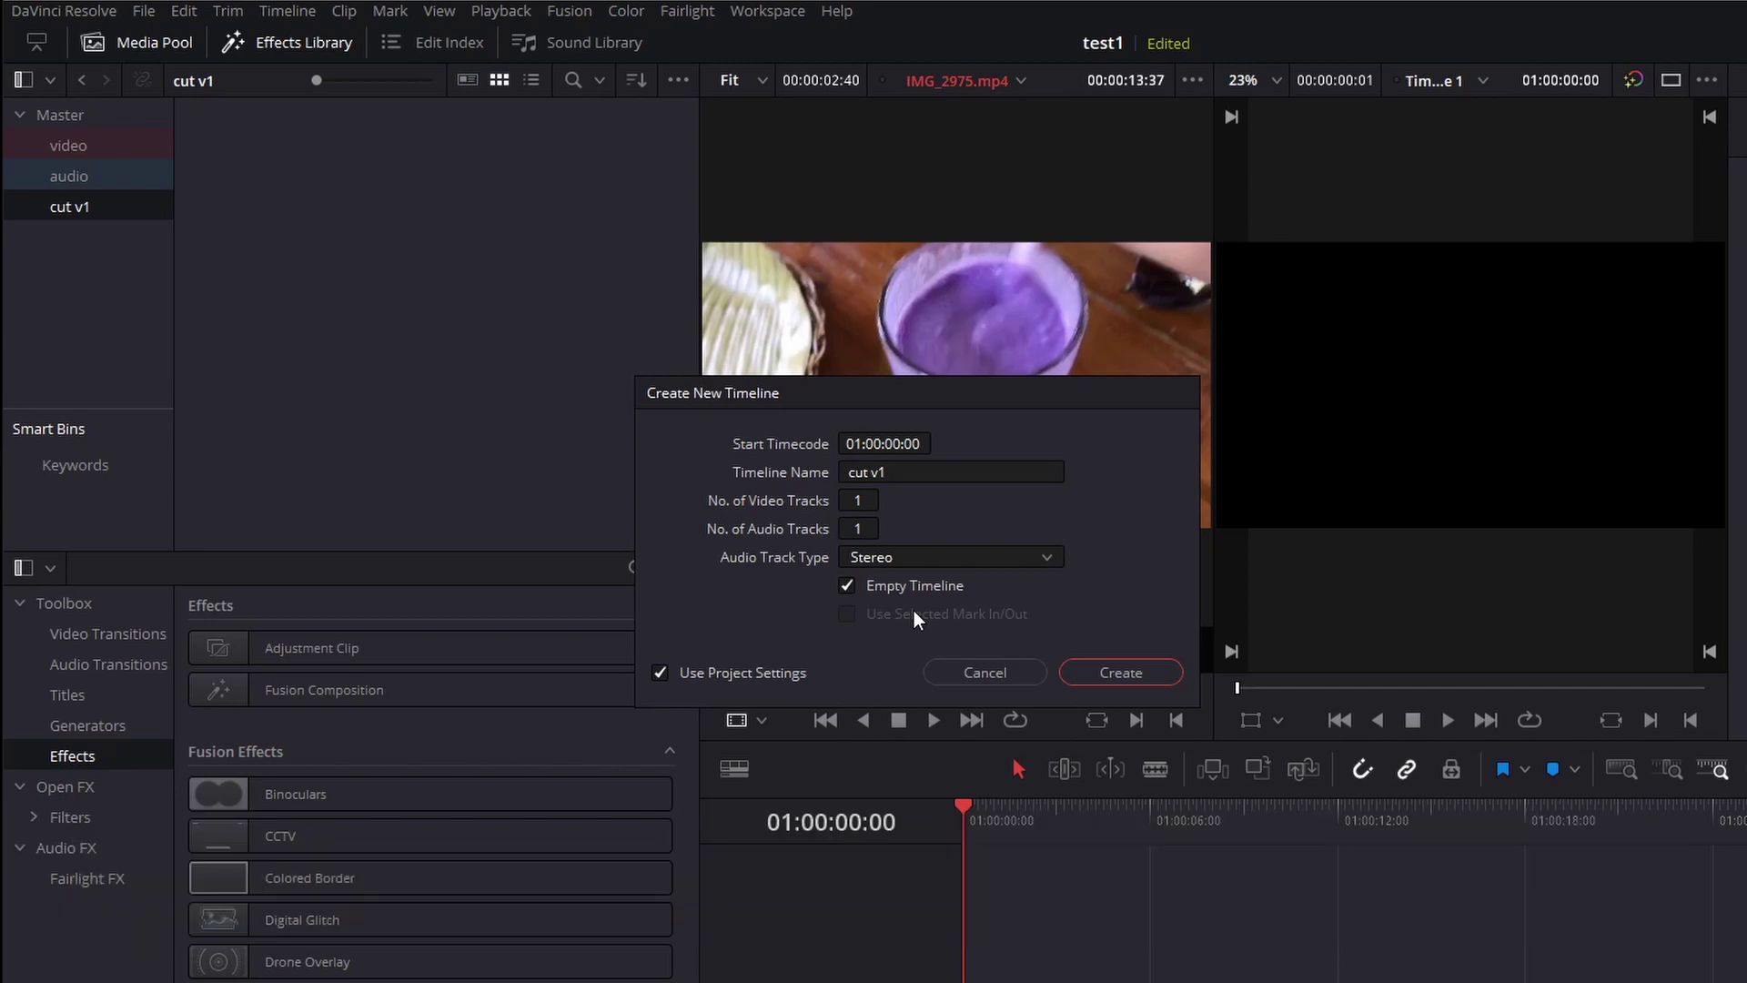
{"action": "left_click", "coordinate": [921, 559]}
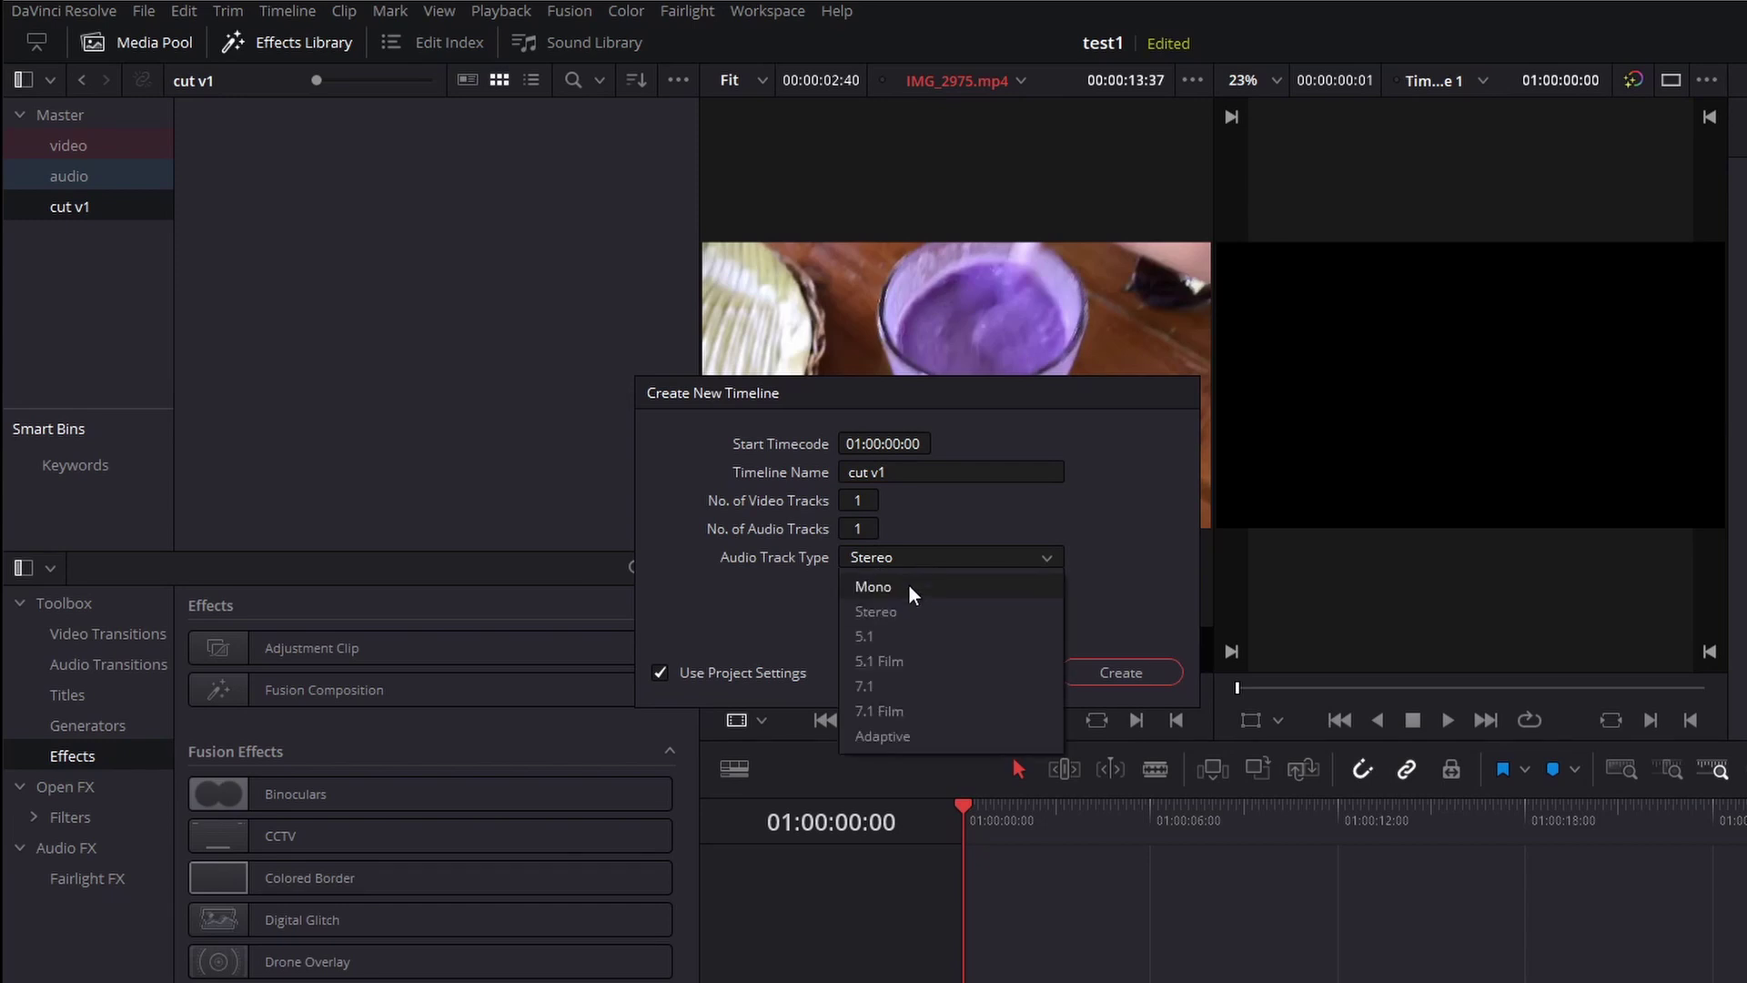
{"action": "left_click", "coordinate": [909, 584]}
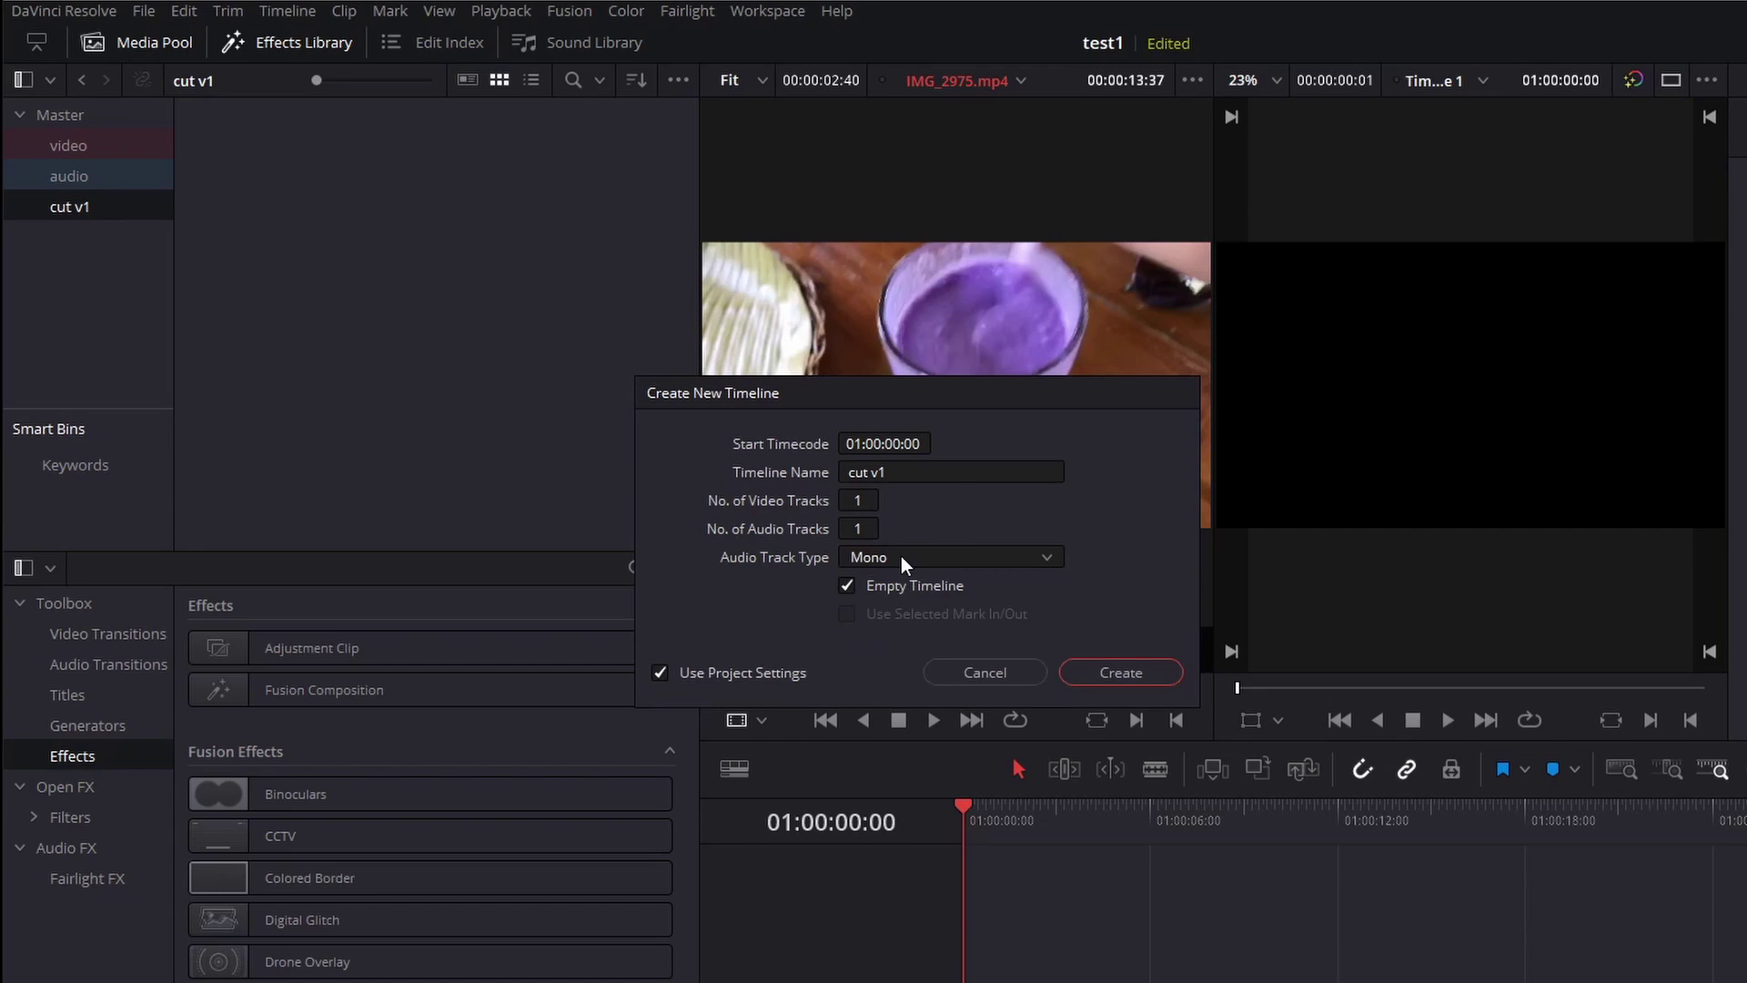
{"action": "left_click", "coordinate": [906, 559]}
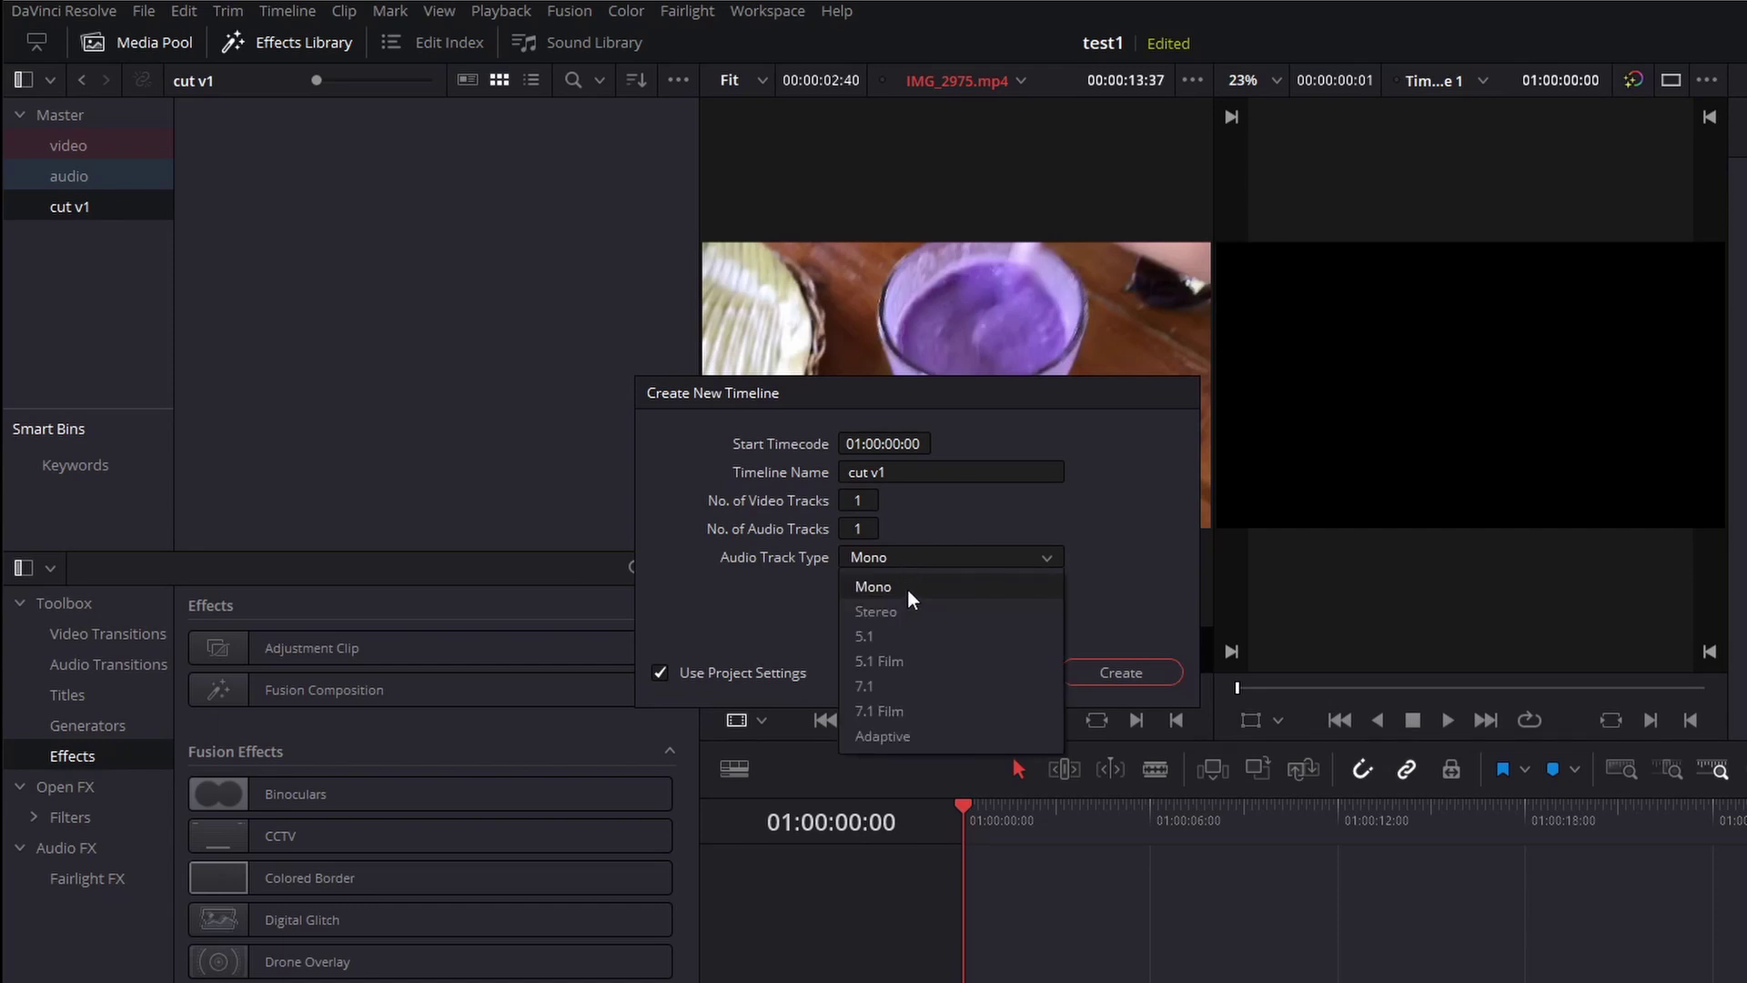
{"action": "left_click", "coordinate": [908, 588]}
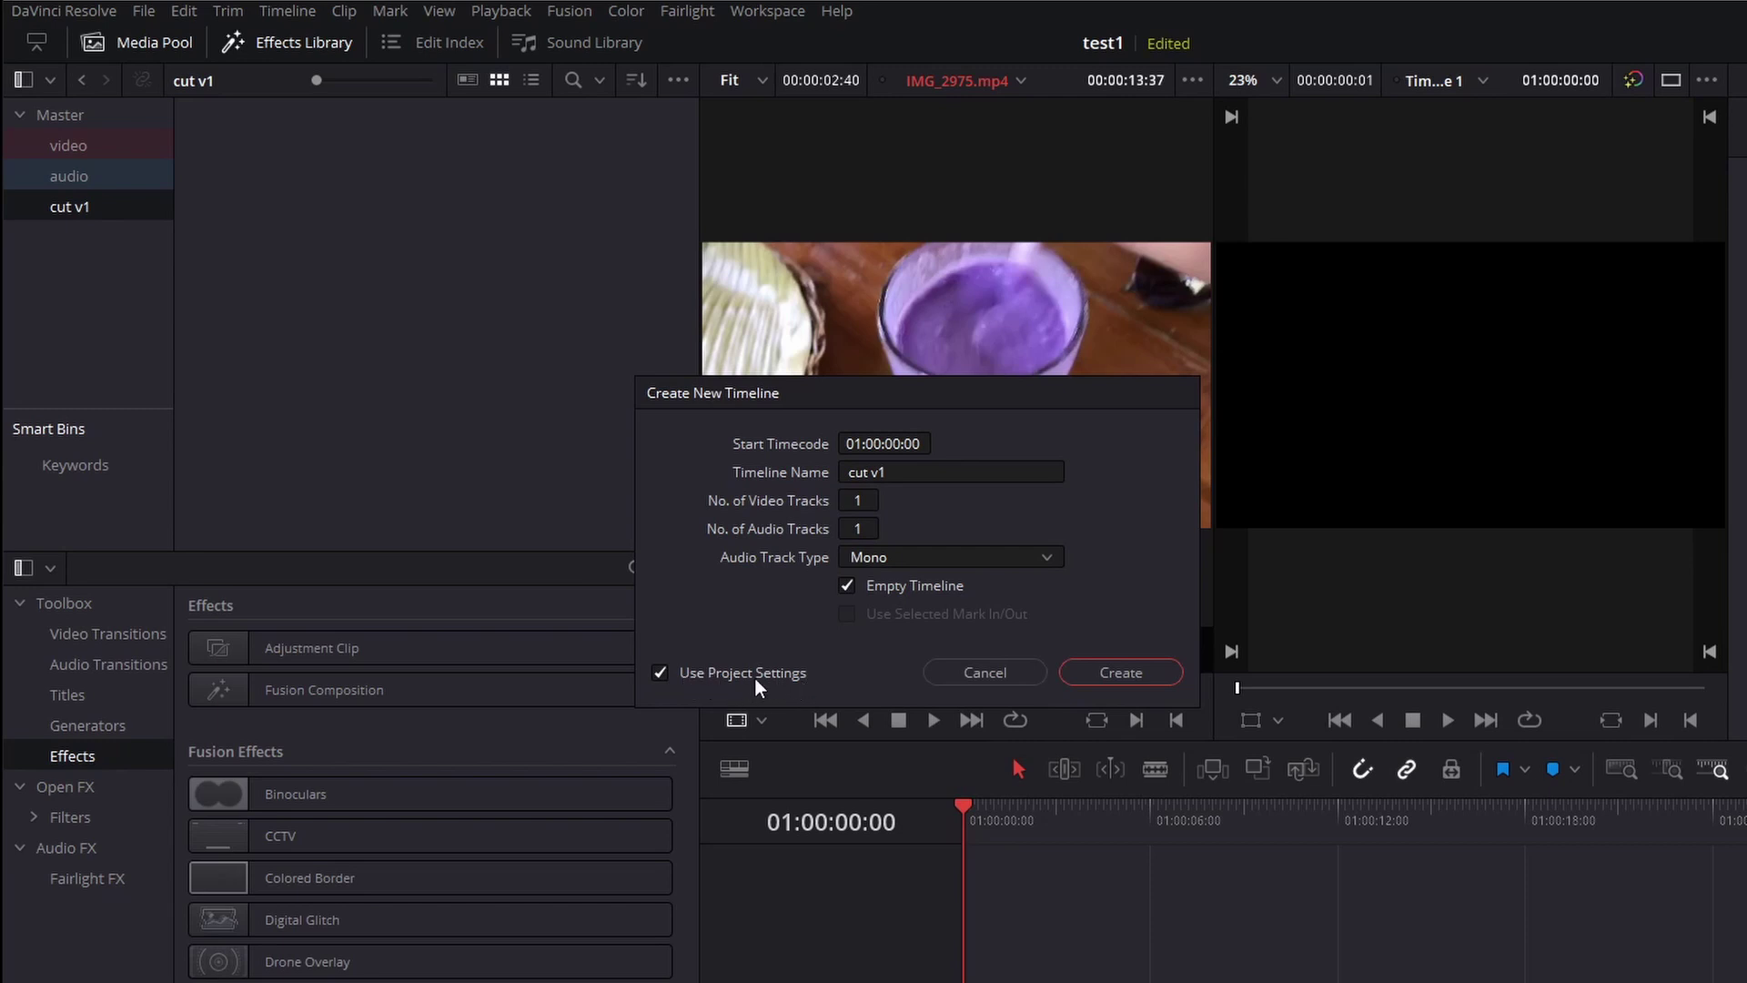
{"action": "left_click", "coordinate": [661, 673]}
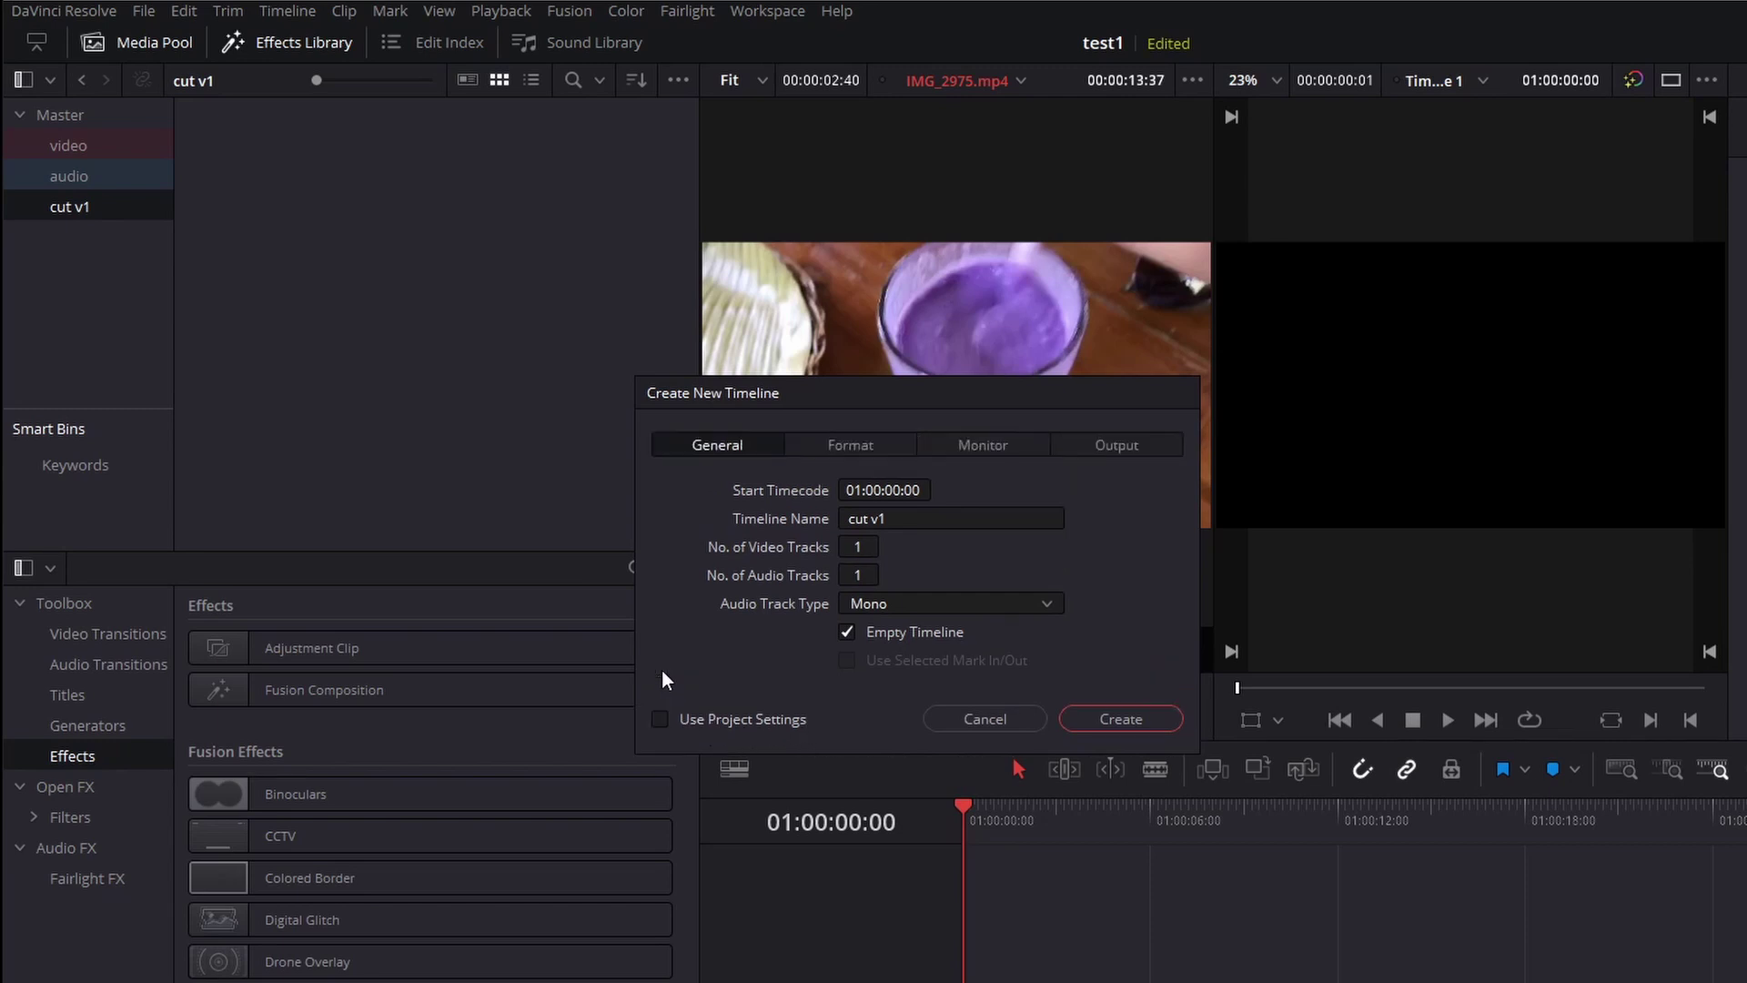
{"action": "left_click", "coordinate": [872, 446]}
{"action": "left_click", "coordinate": [1001, 445]}
{"action": "left_click", "coordinate": [1129, 446]}
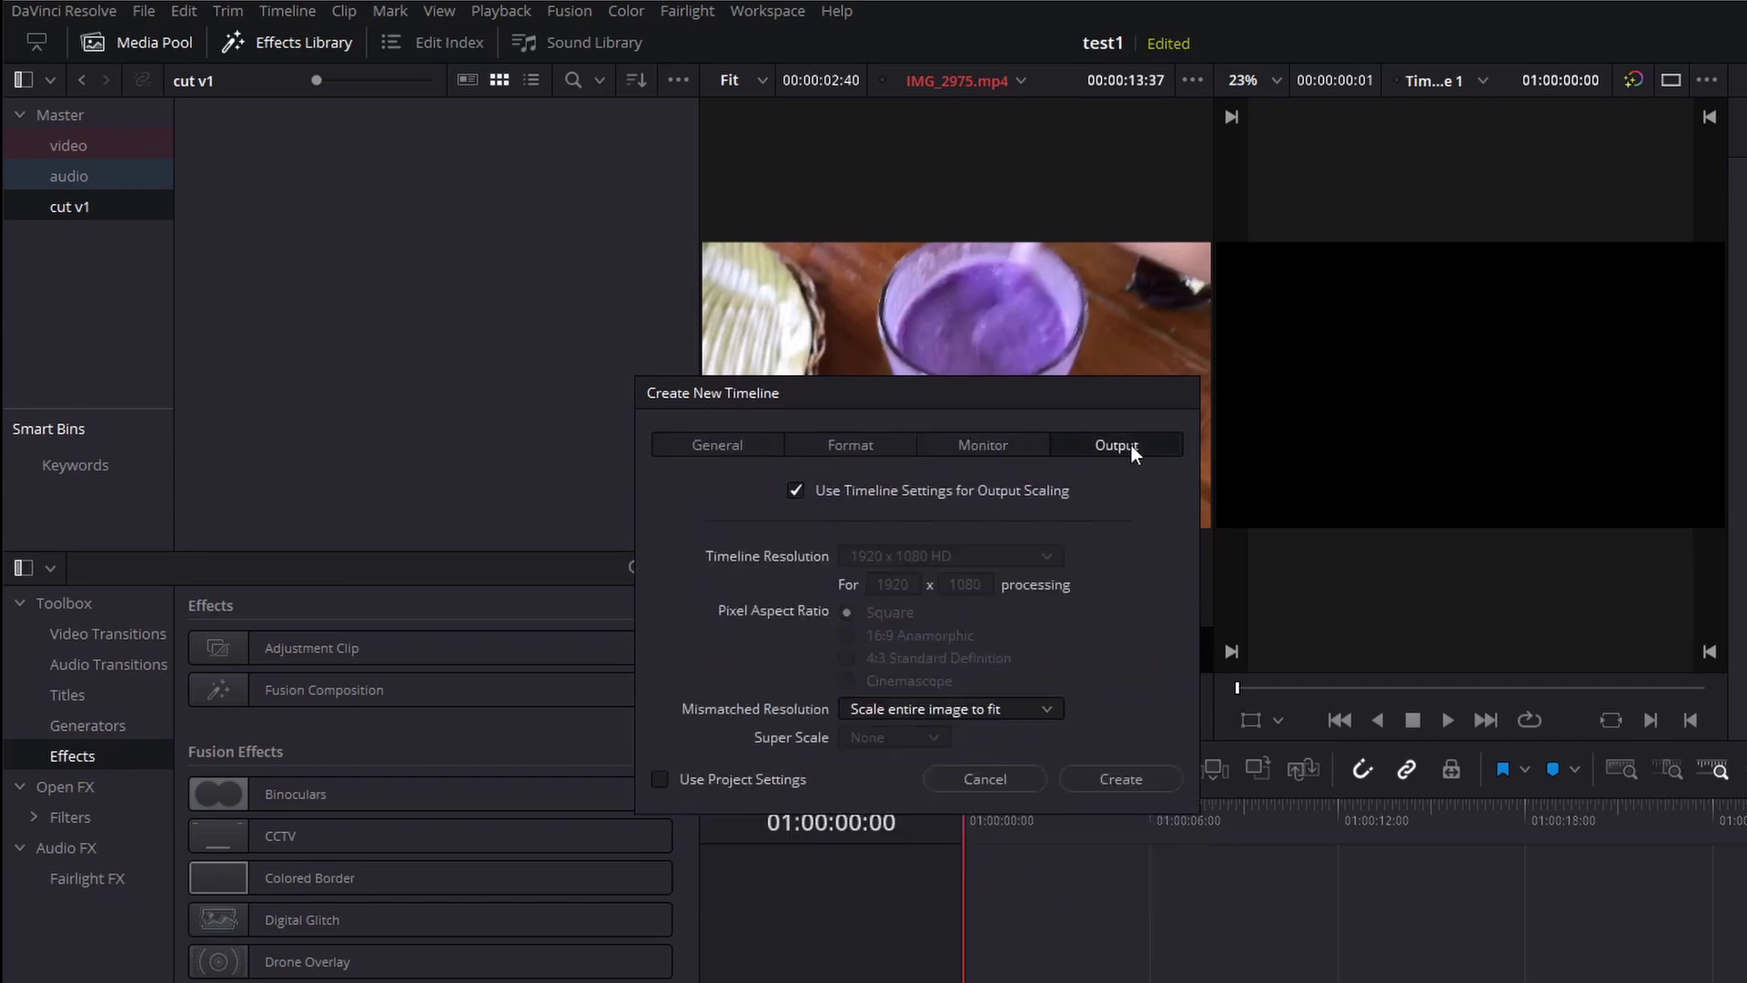
{"action": "left_click", "coordinate": [924, 440]}
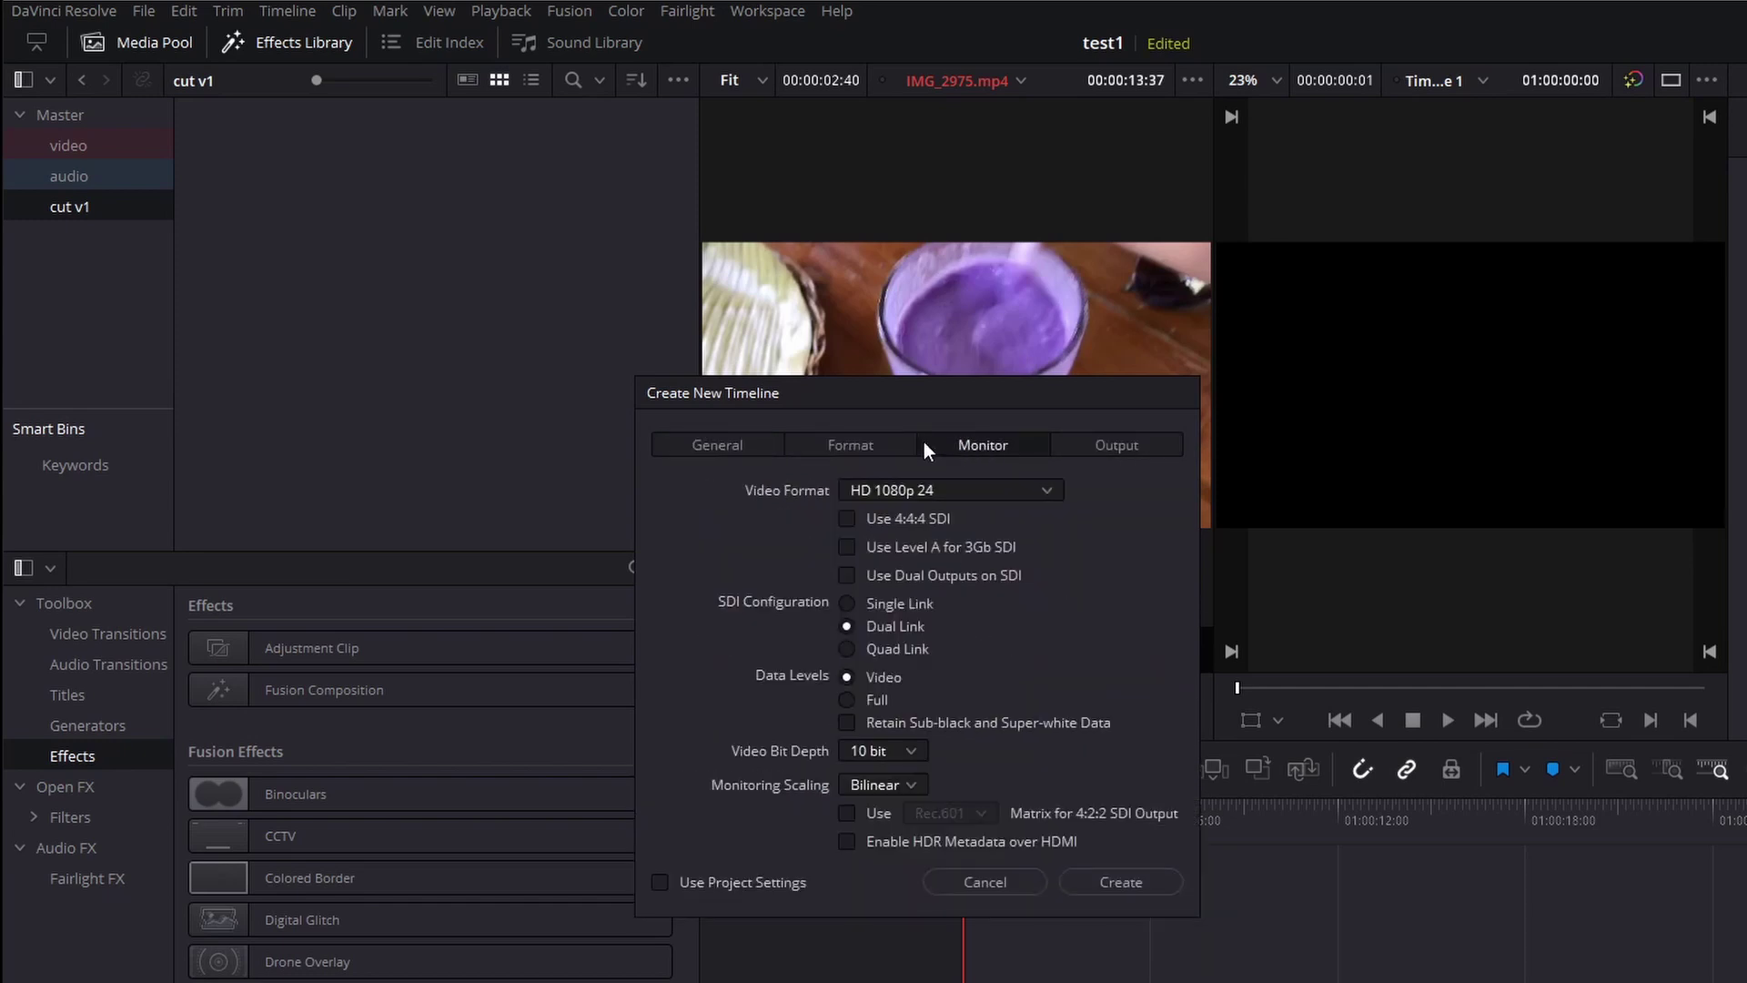
{"action": "left_click", "coordinate": [855, 440]}
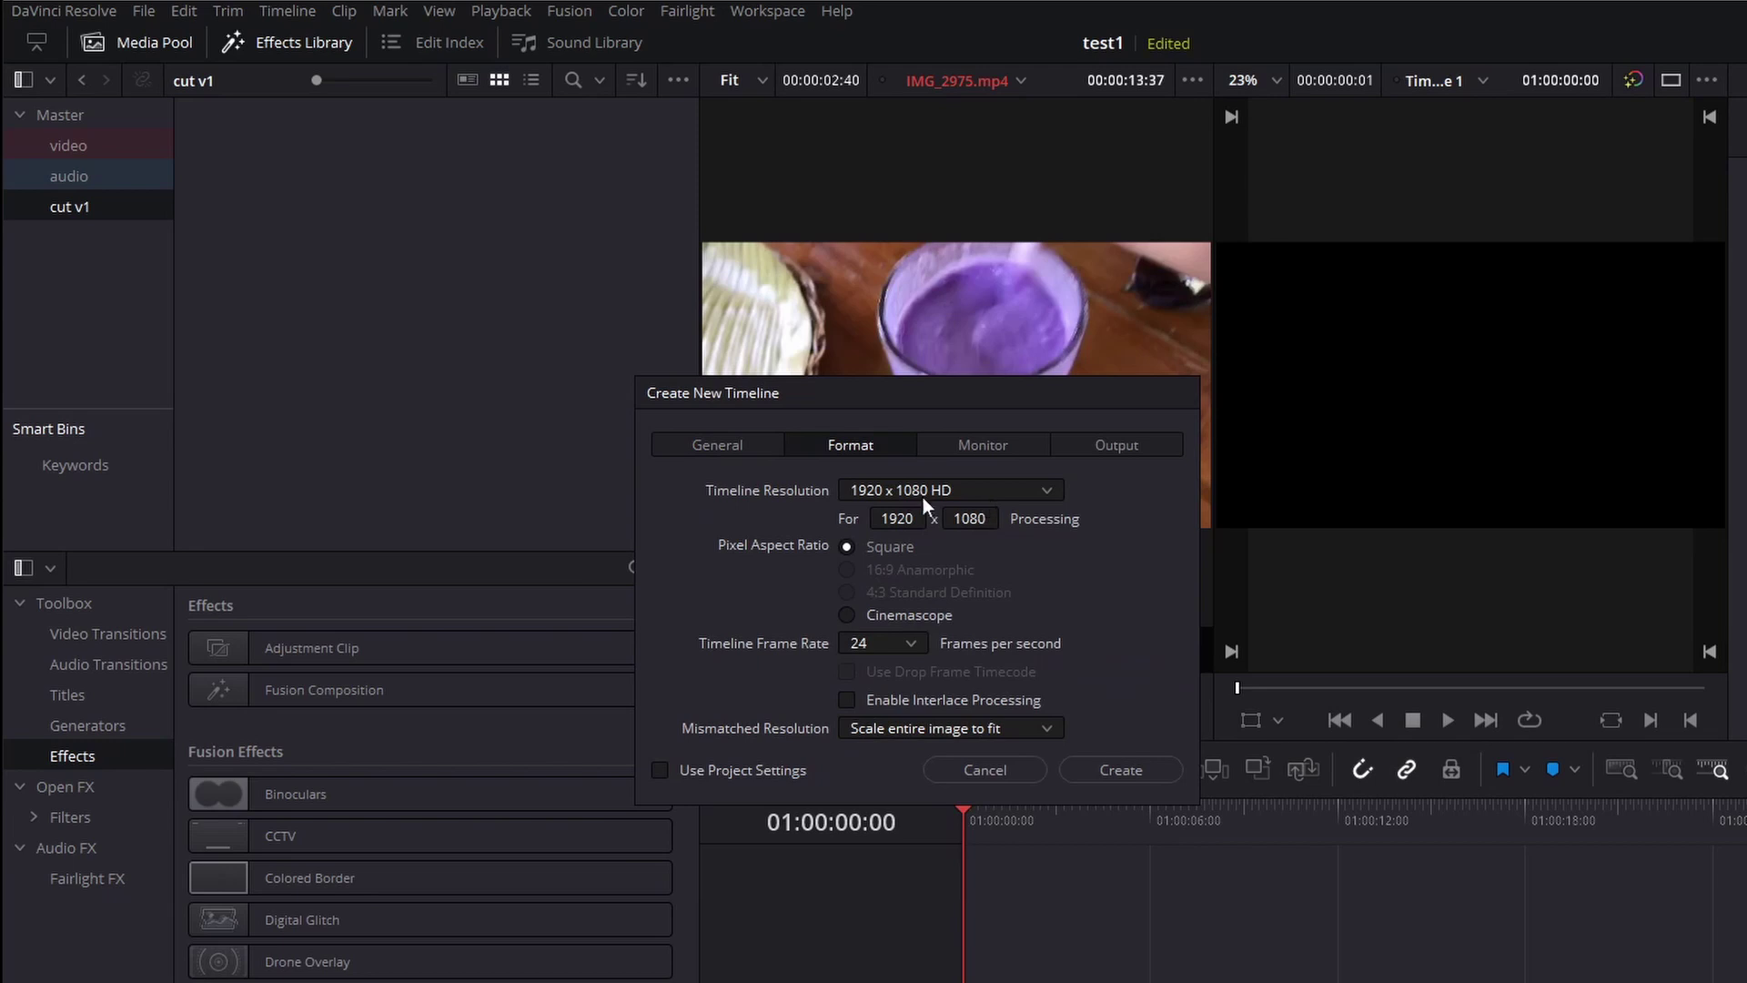
{"action": "left_click", "coordinate": [1002, 493]}
{"action": "left_click", "coordinate": [1021, 490]}
{"action": "left_click", "coordinate": [900, 639]}
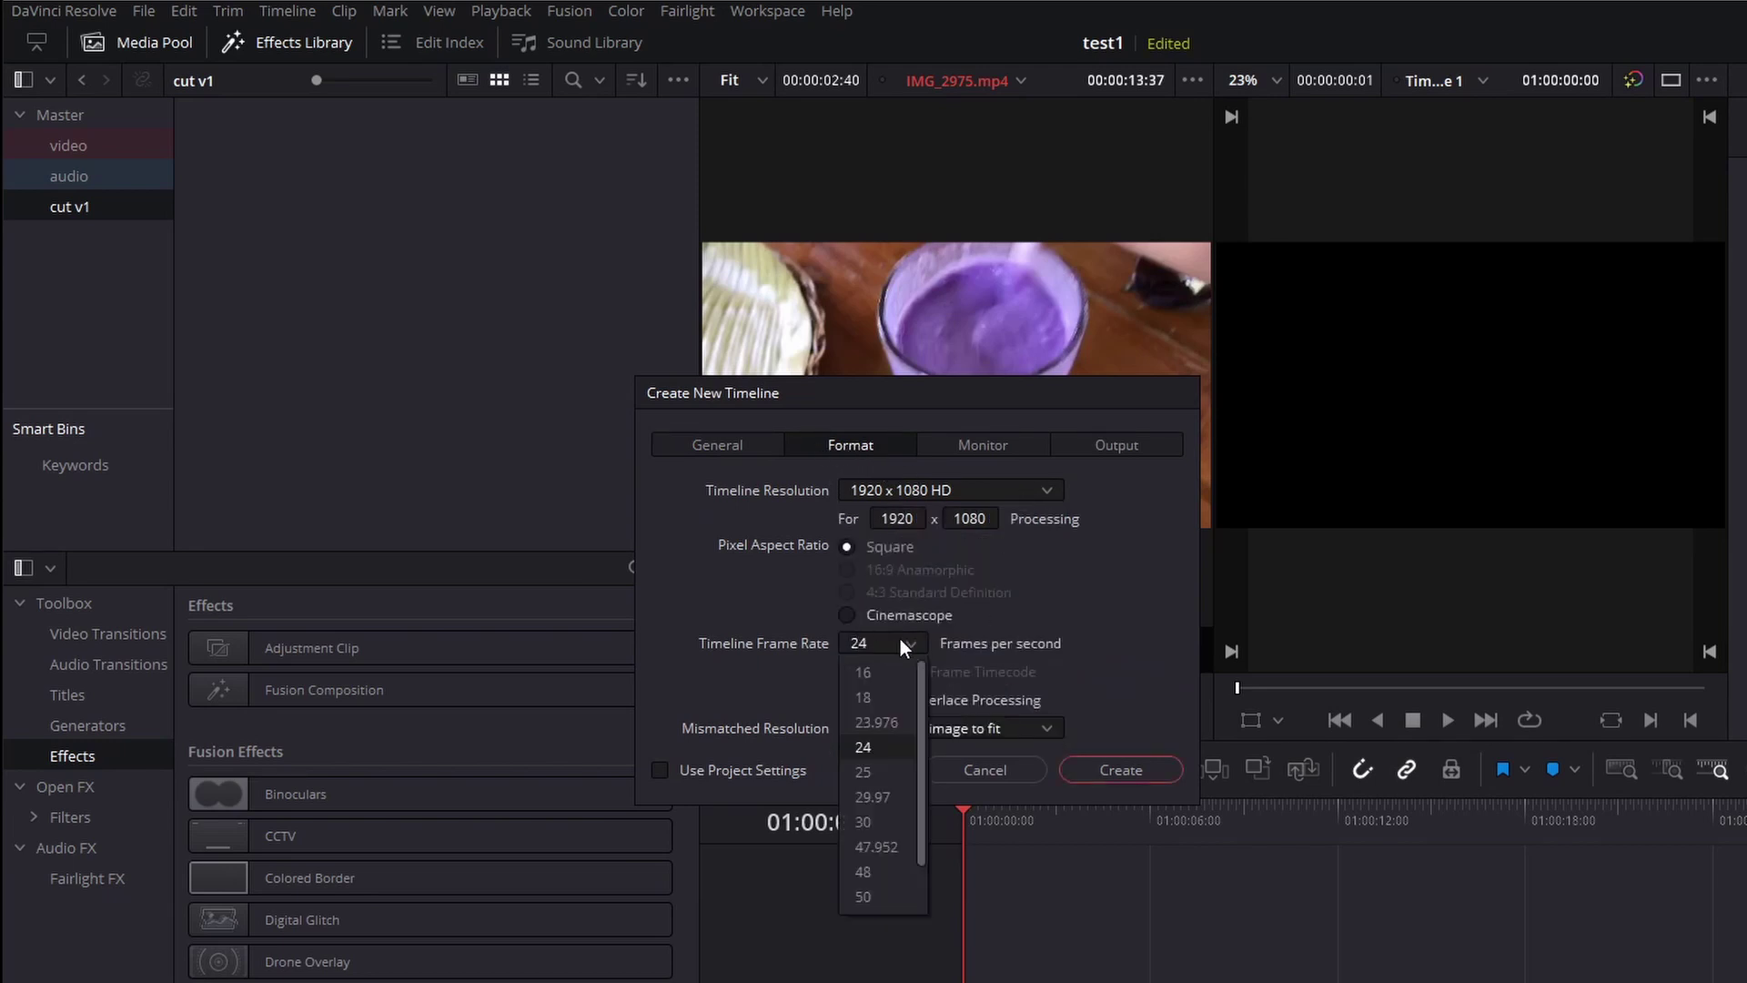
{"action": "left_click", "coordinate": [903, 642]}
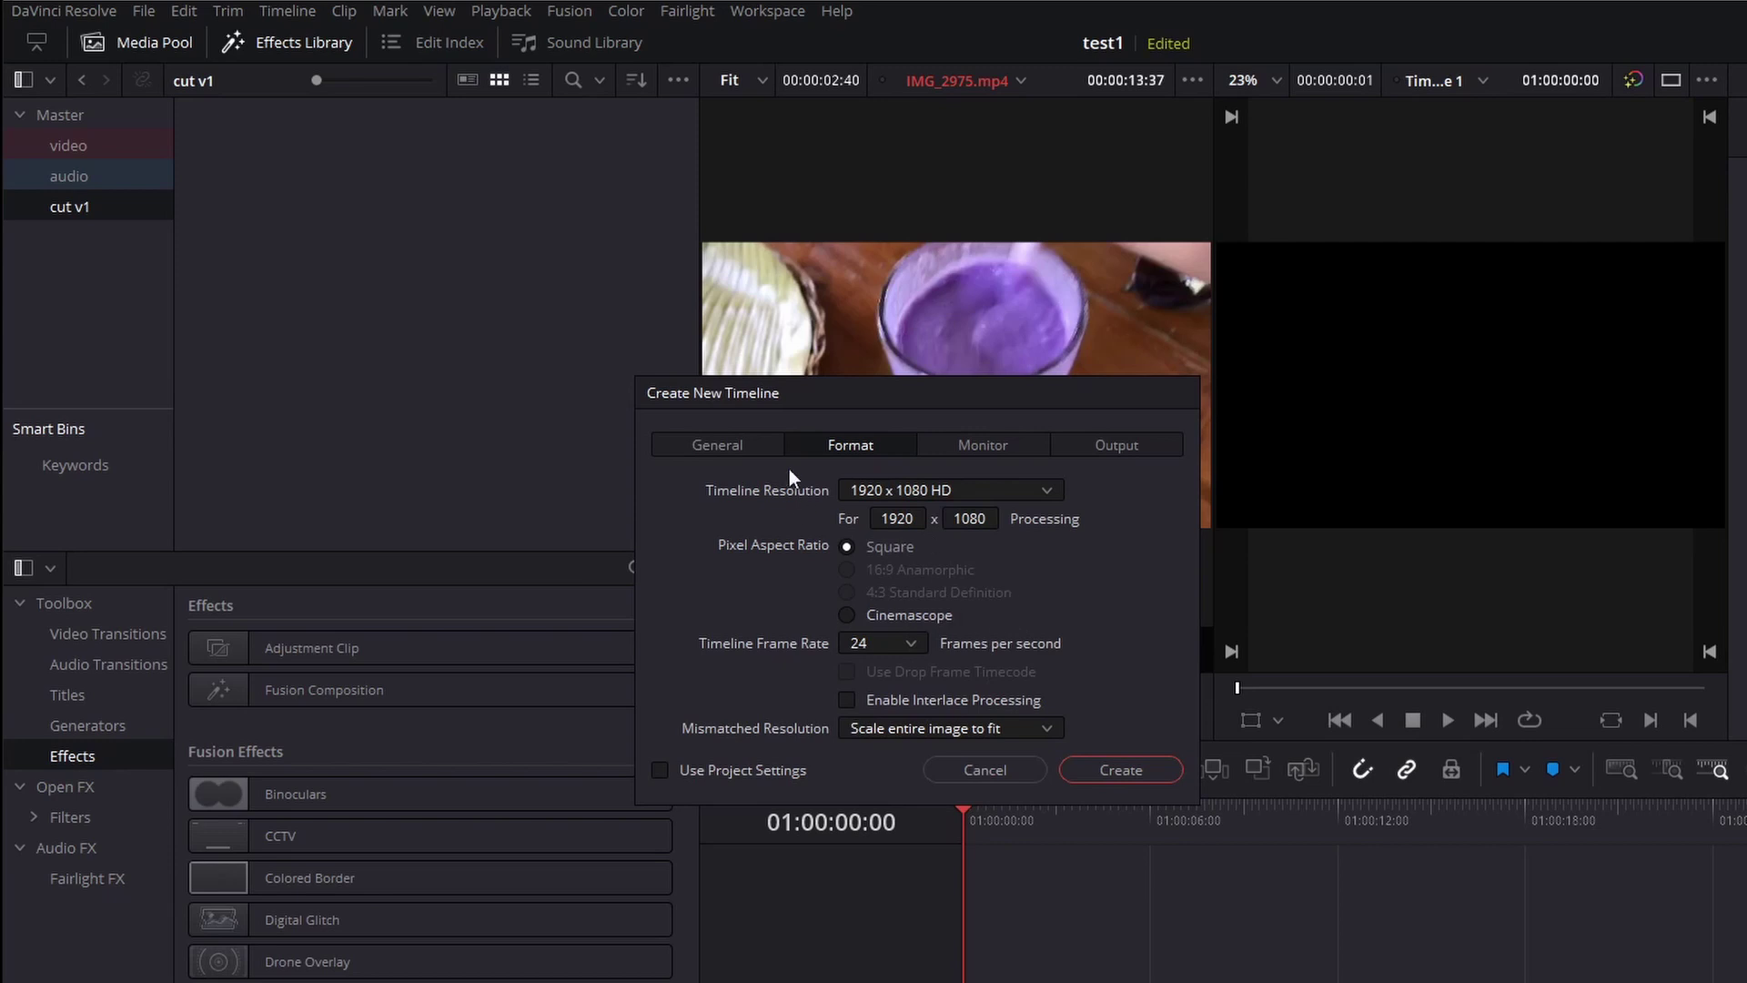
{"action": "left_click", "coordinate": [739, 446]}
{"action": "left_click", "coordinate": [660, 719]}
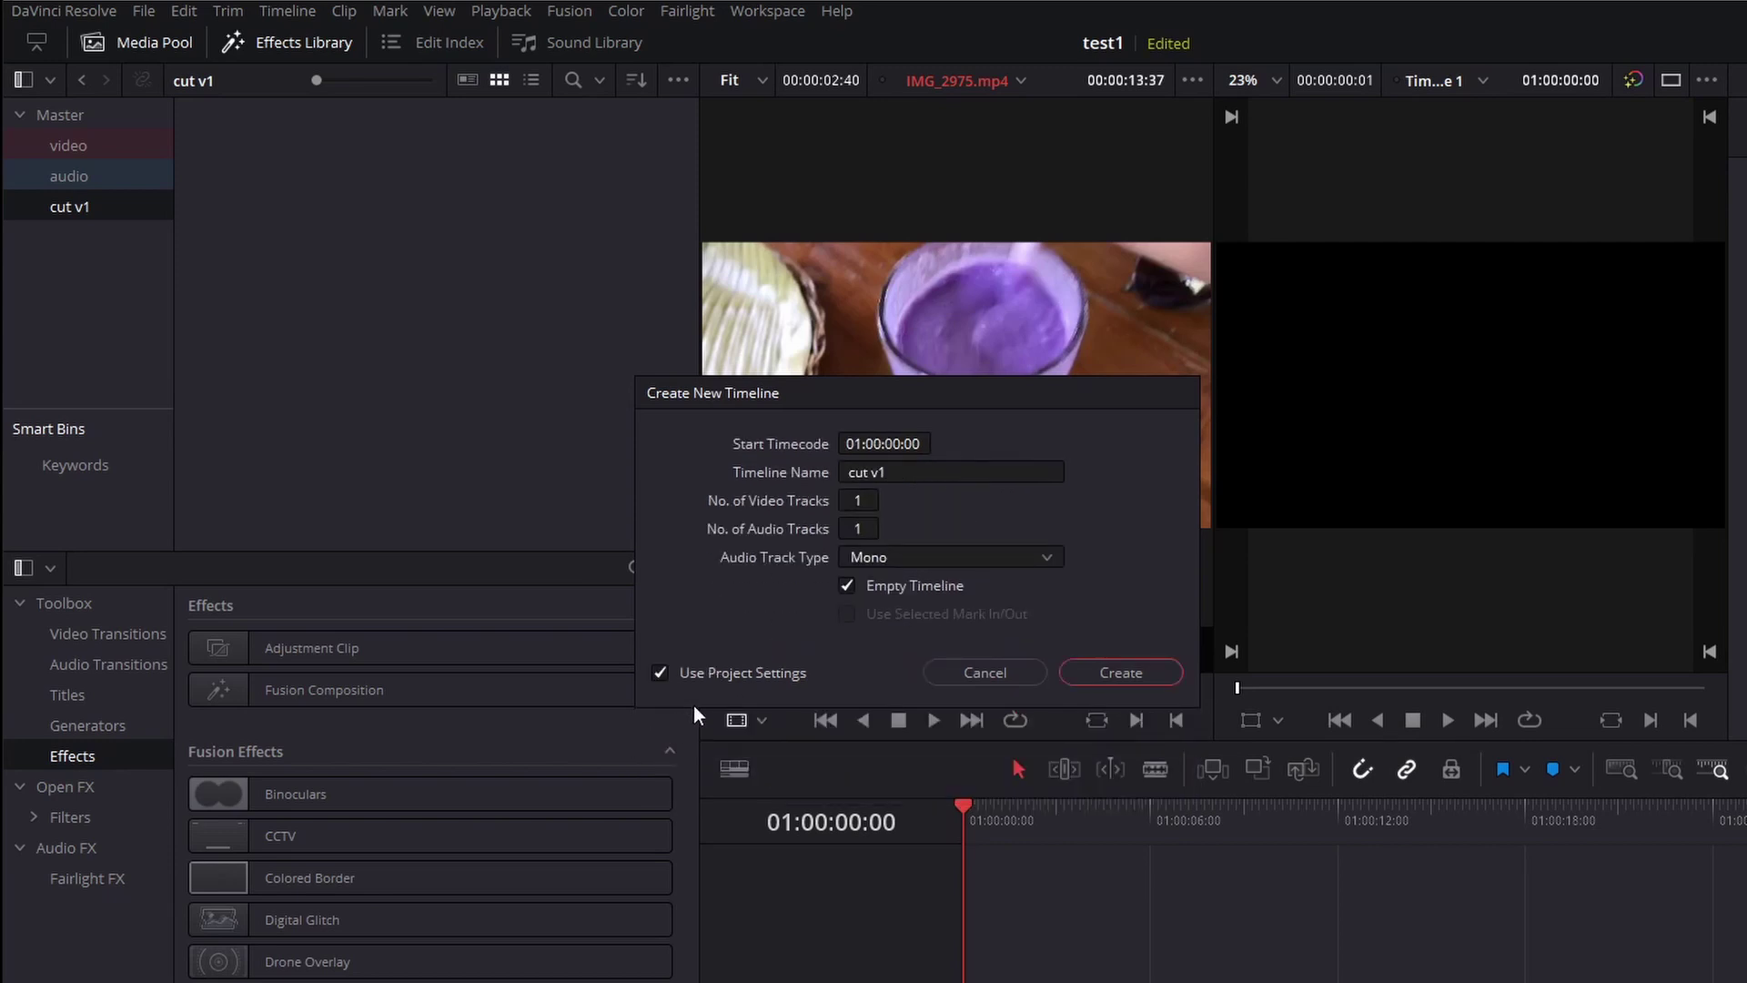
Step: Create the cut v1 timeline empty, with no clips added
{"action": "left_click", "coordinate": [844, 585]}
{"action": "left_click", "coordinate": [844, 584]}
{"action": "left_click", "coordinate": [1122, 674]}
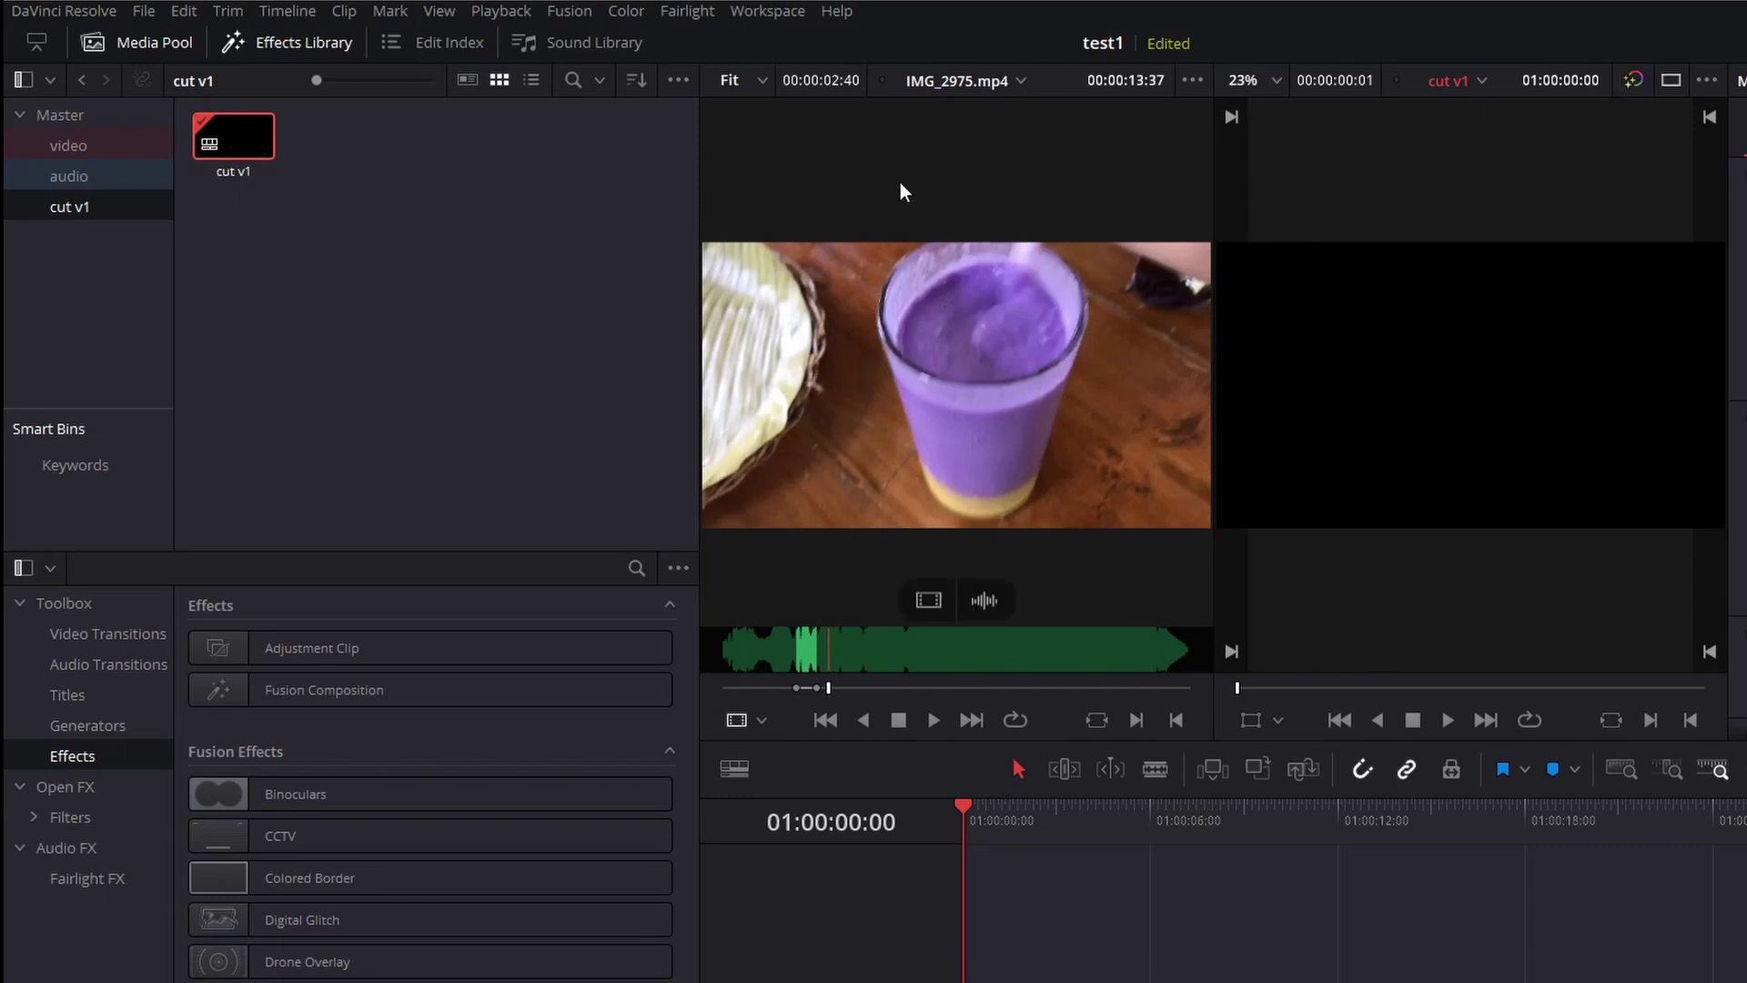
Step: Switch the open timeline to Timeline 1 and back to cut v1
{"action": "left_click", "coordinate": [1452, 80]}
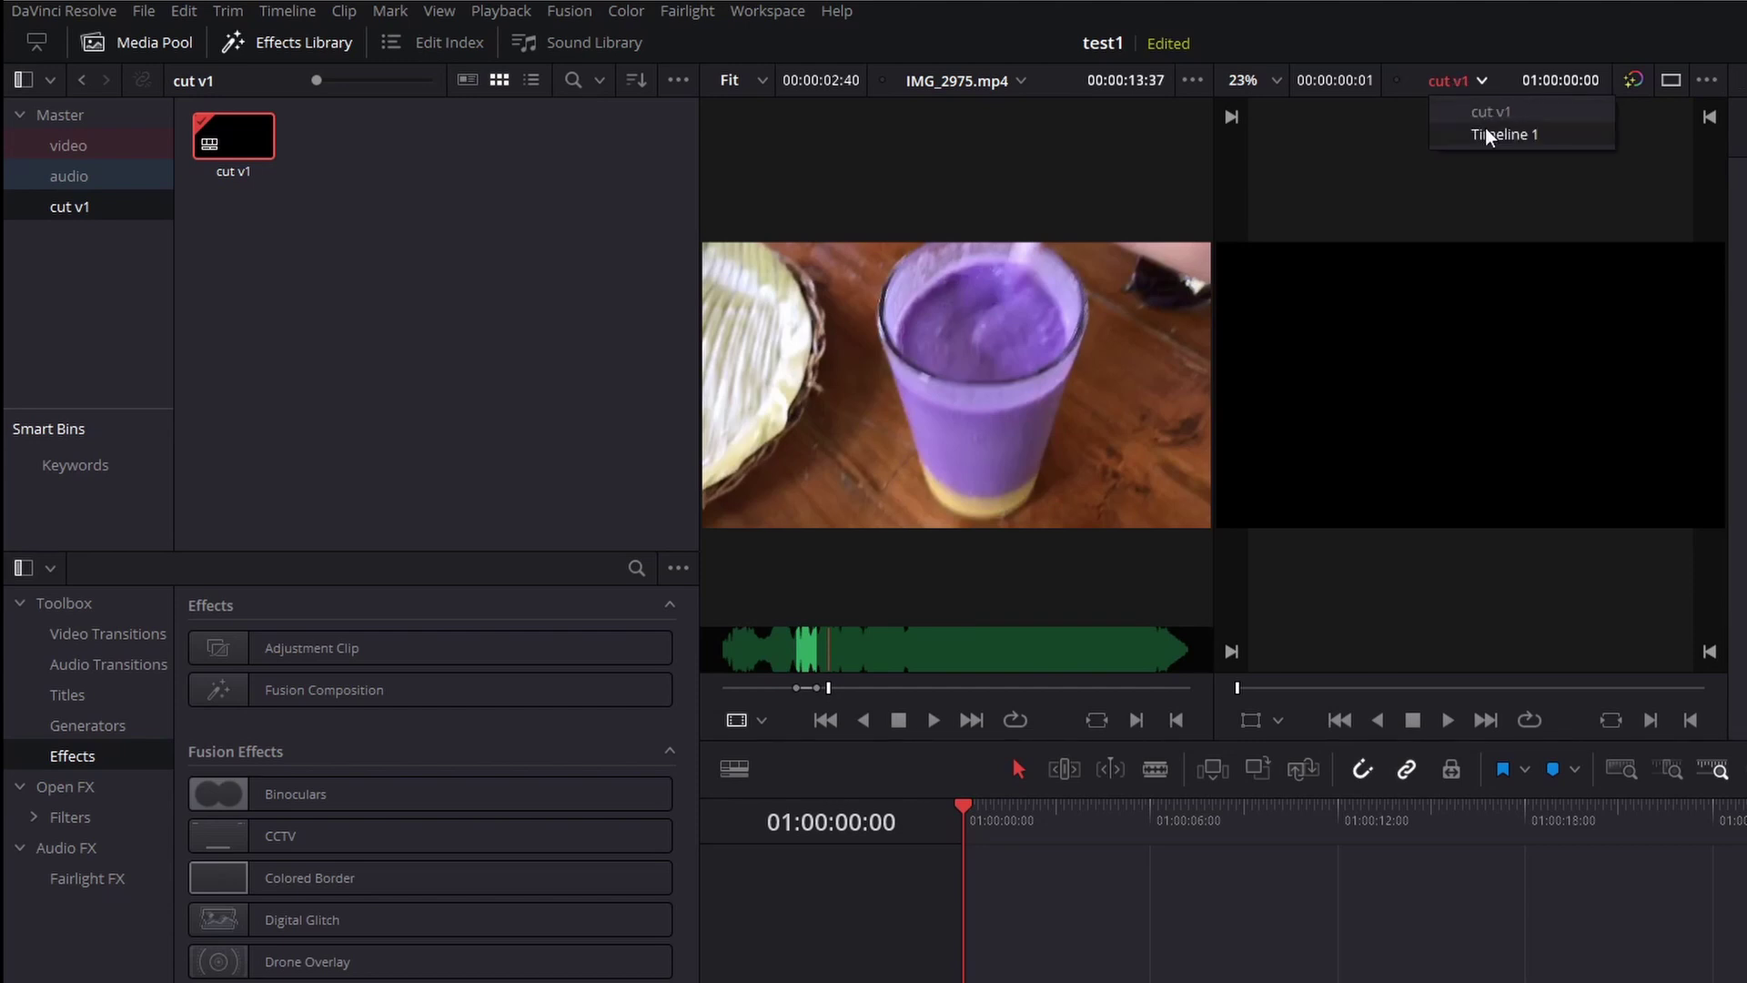
{"action": "left_click", "coordinate": [1487, 113]}
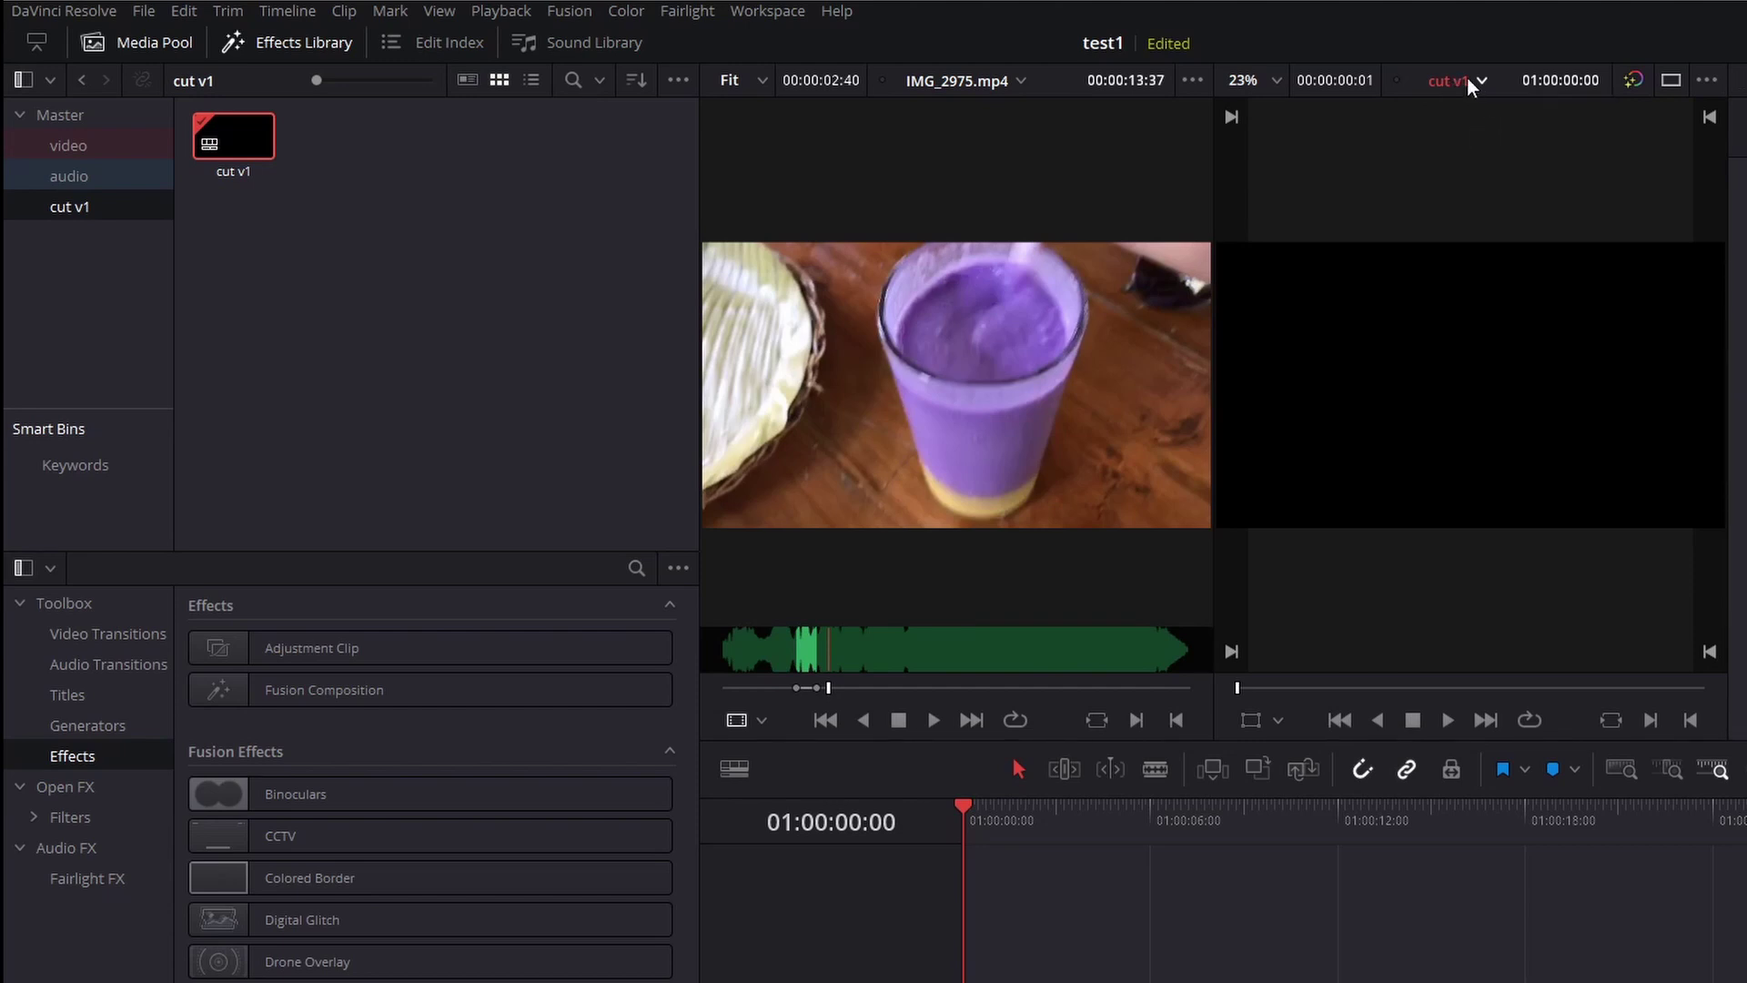
{"action": "left_click", "coordinate": [1472, 84]}
{"action": "left_click", "coordinate": [1504, 134]}
{"action": "left_click", "coordinate": [1478, 82]}
{"action": "left_click", "coordinate": [1479, 113]}
{"action": "left_click", "coordinate": [1482, 82]}
{"action": "left_click", "coordinate": [1492, 135]}
Step: Load the turquoise water clip from the video bin into the source viewer
{"action": "left_click", "coordinate": [65, 145]}
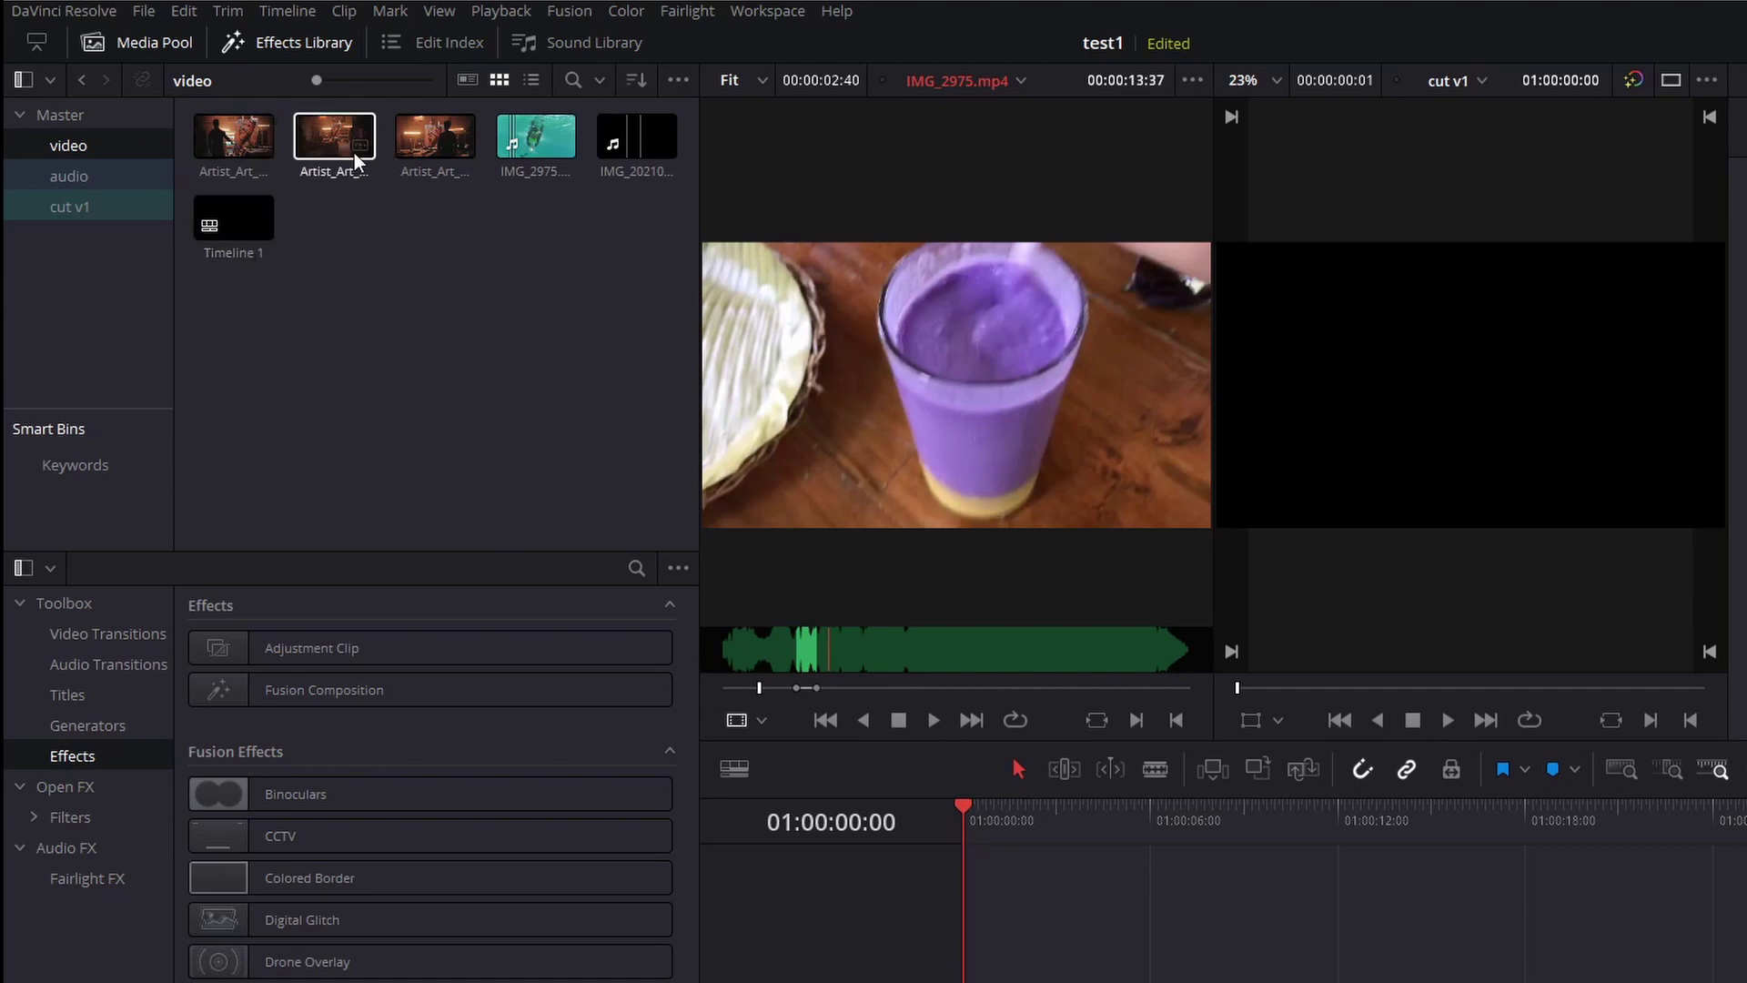
{"action": "left_click", "coordinate": [223, 145]}
{"action": "left_click", "coordinate": [637, 136]}
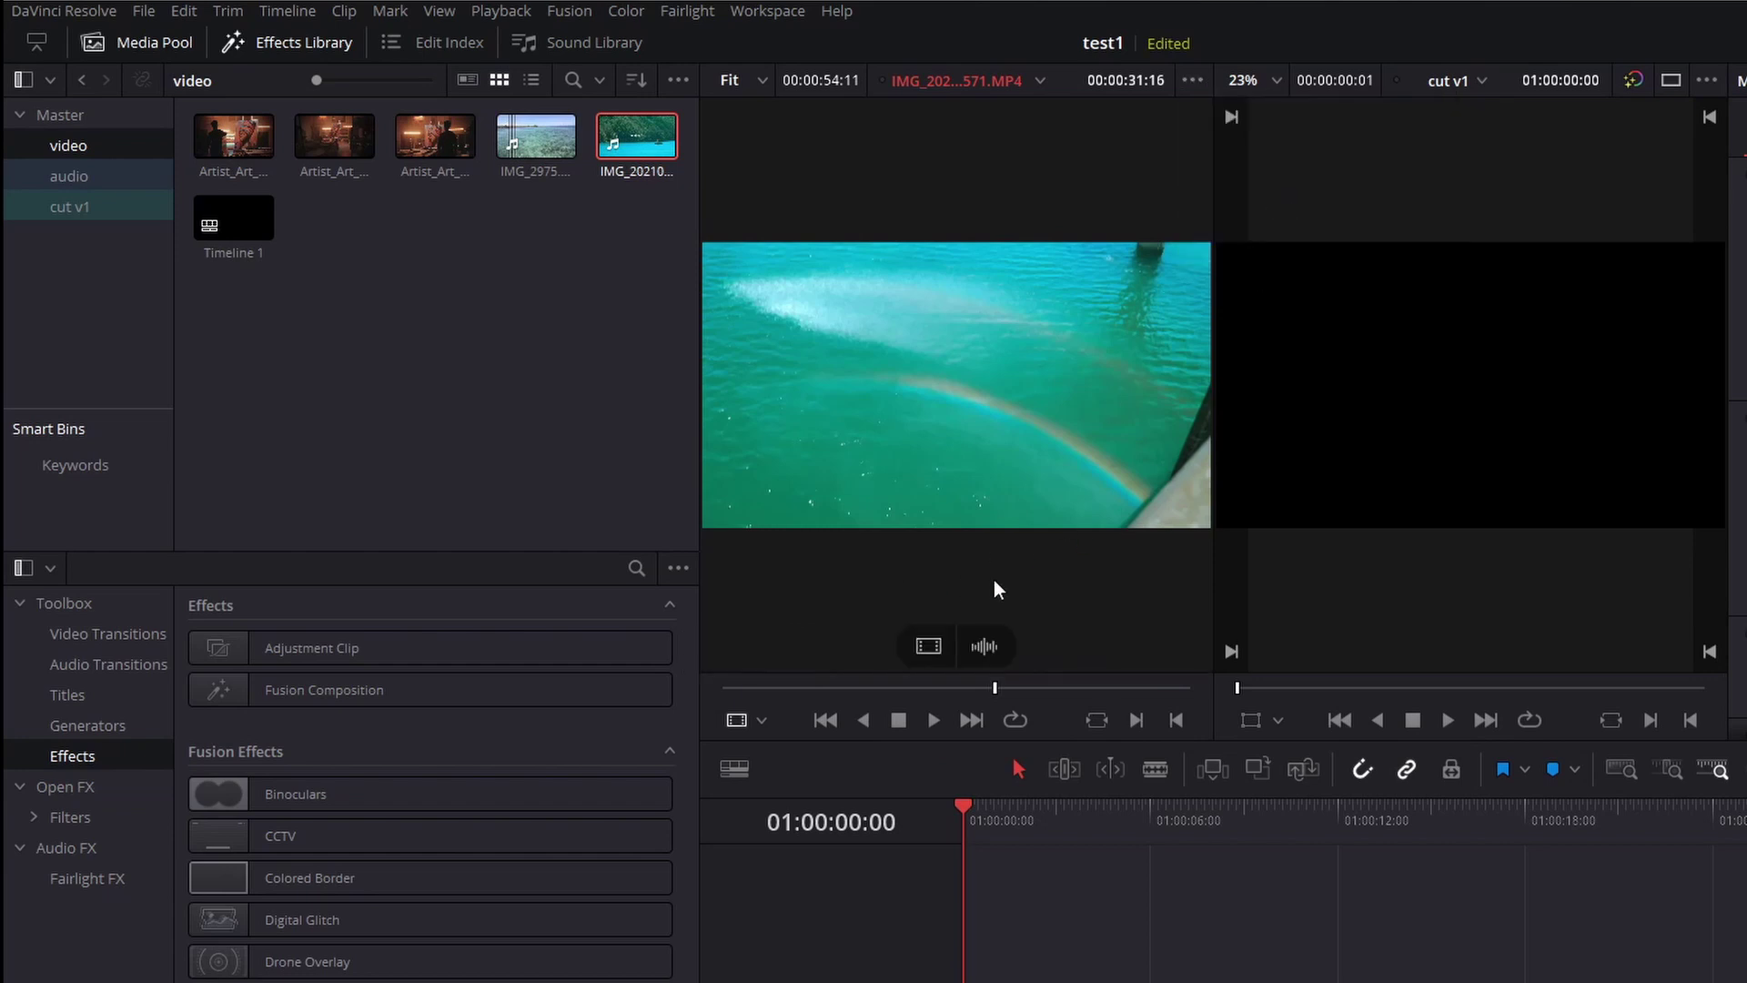
{"action": "left_click_drag", "start_coordinate": [995, 688], "coordinate": [754, 689]}
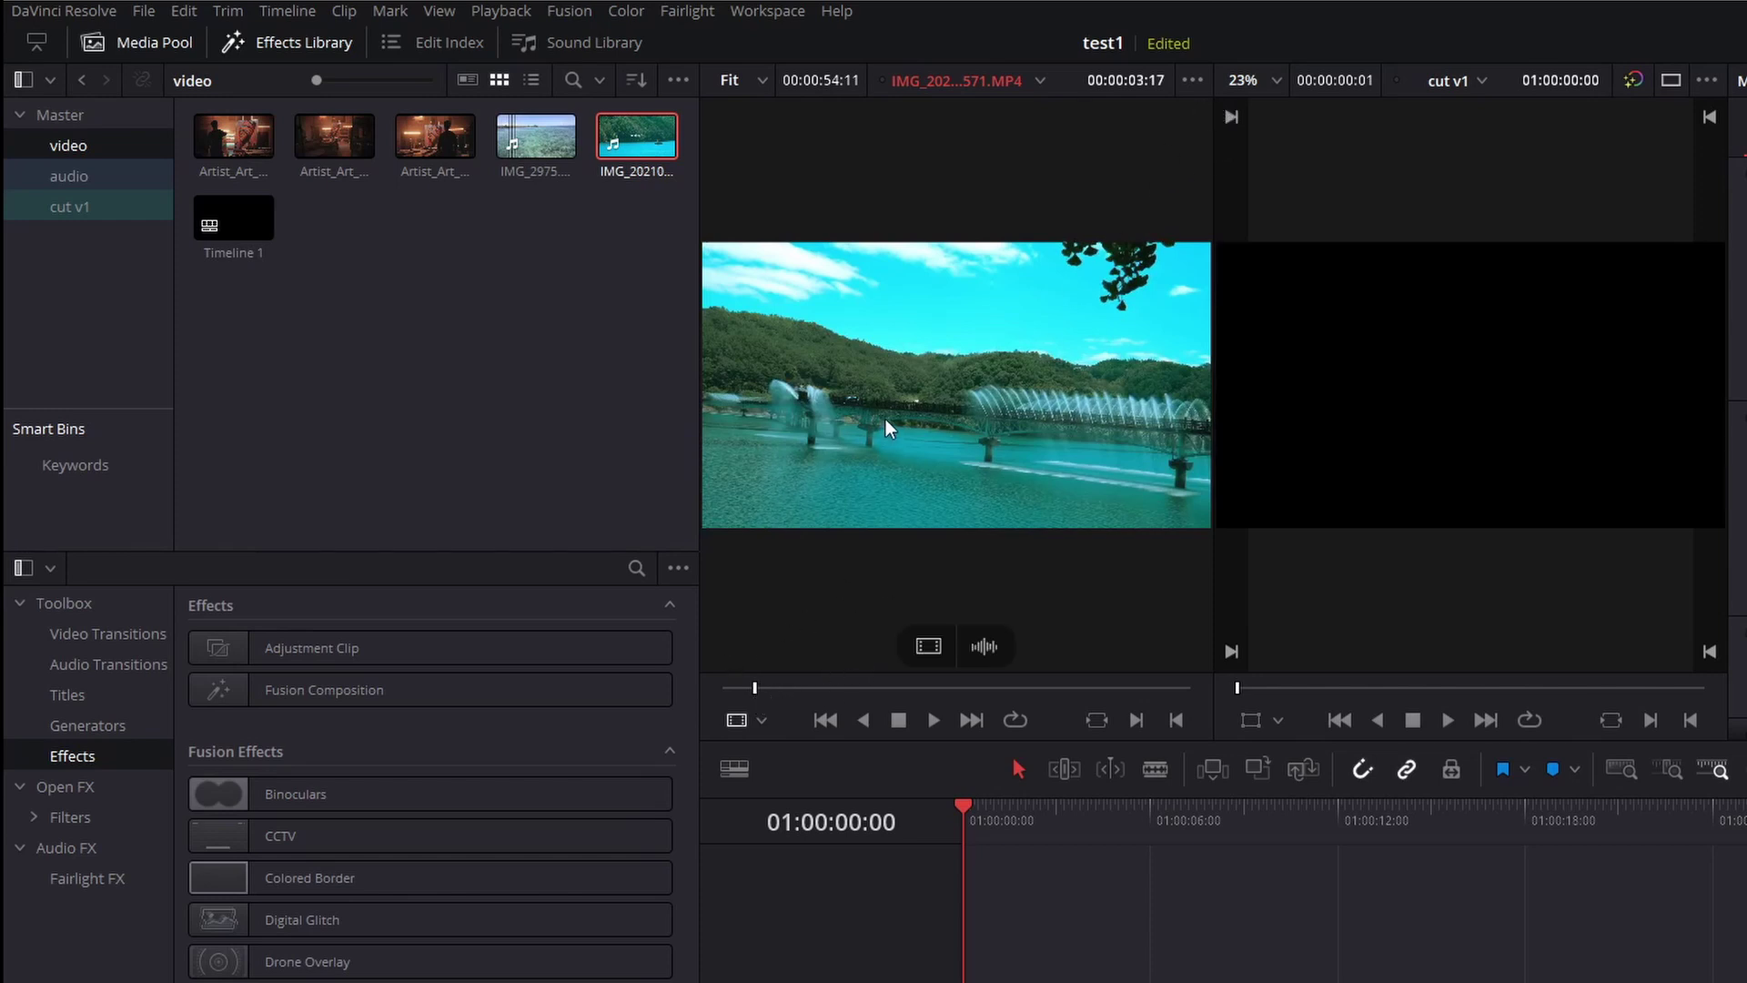
Step: Show the full clip audio waveform, play the clip, then move slightly earlier
{"action": "mouse_move", "coordinate": [999, 437]}
{"action": "left_click", "coordinate": [1191, 81]}
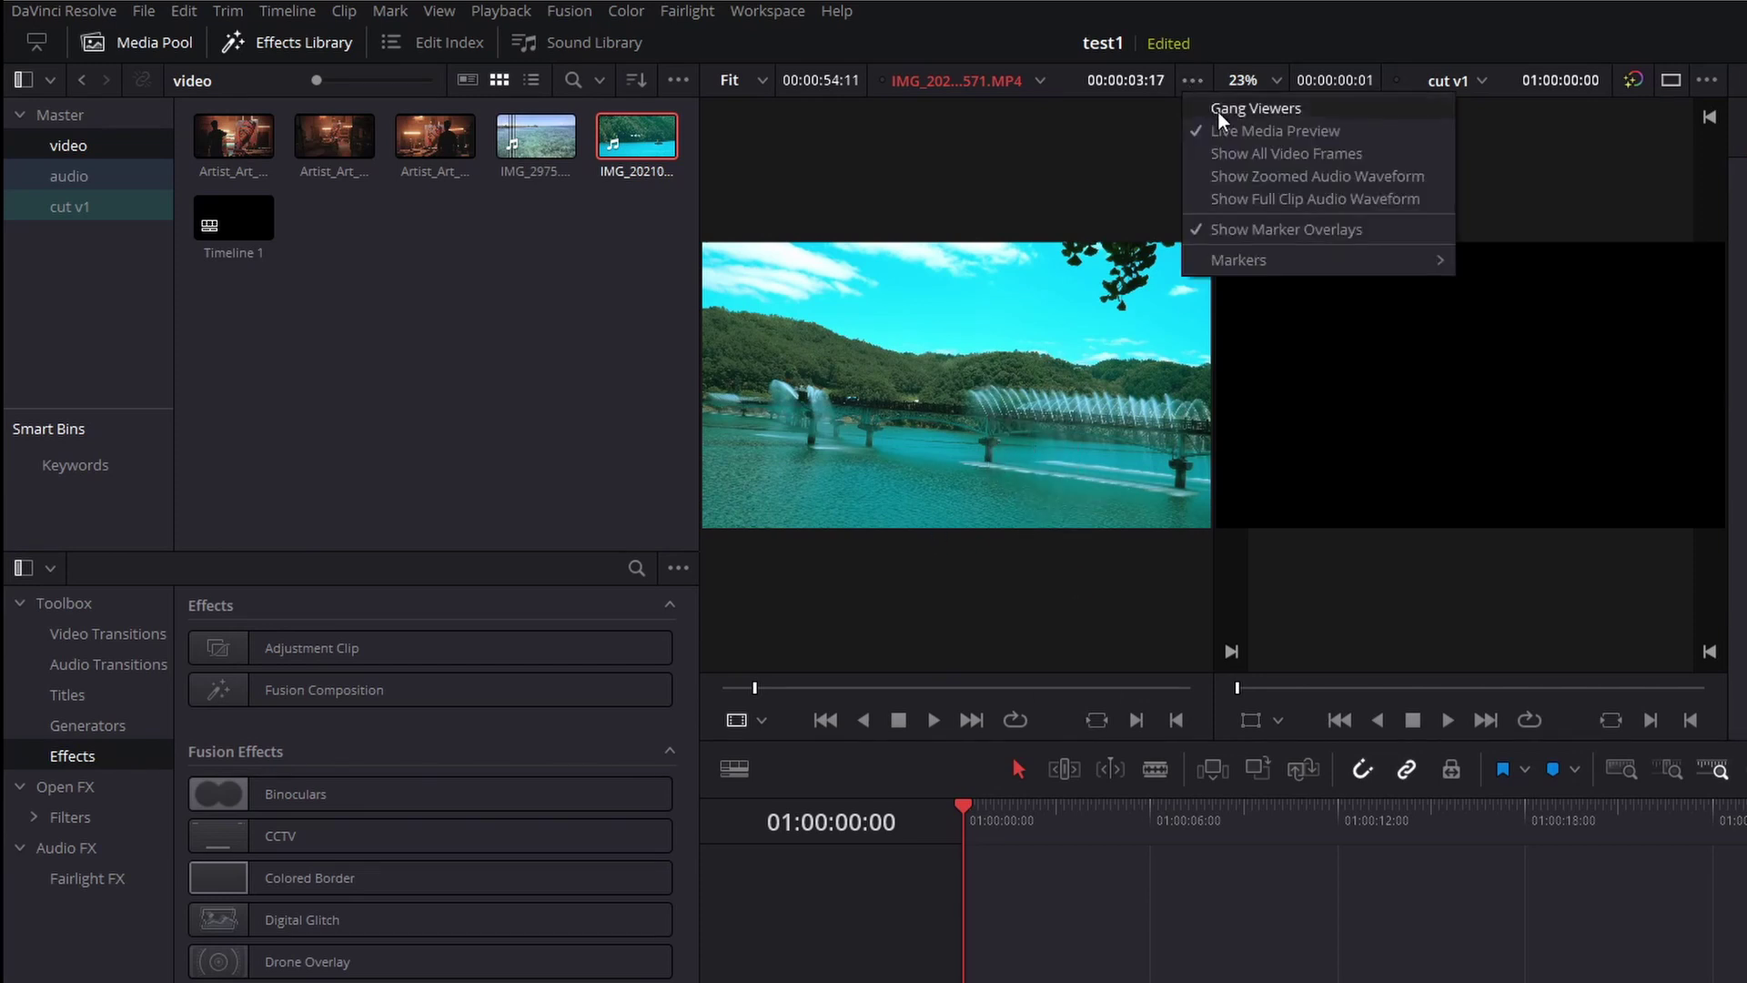
{"action": "left_click", "coordinate": [1286, 176]}
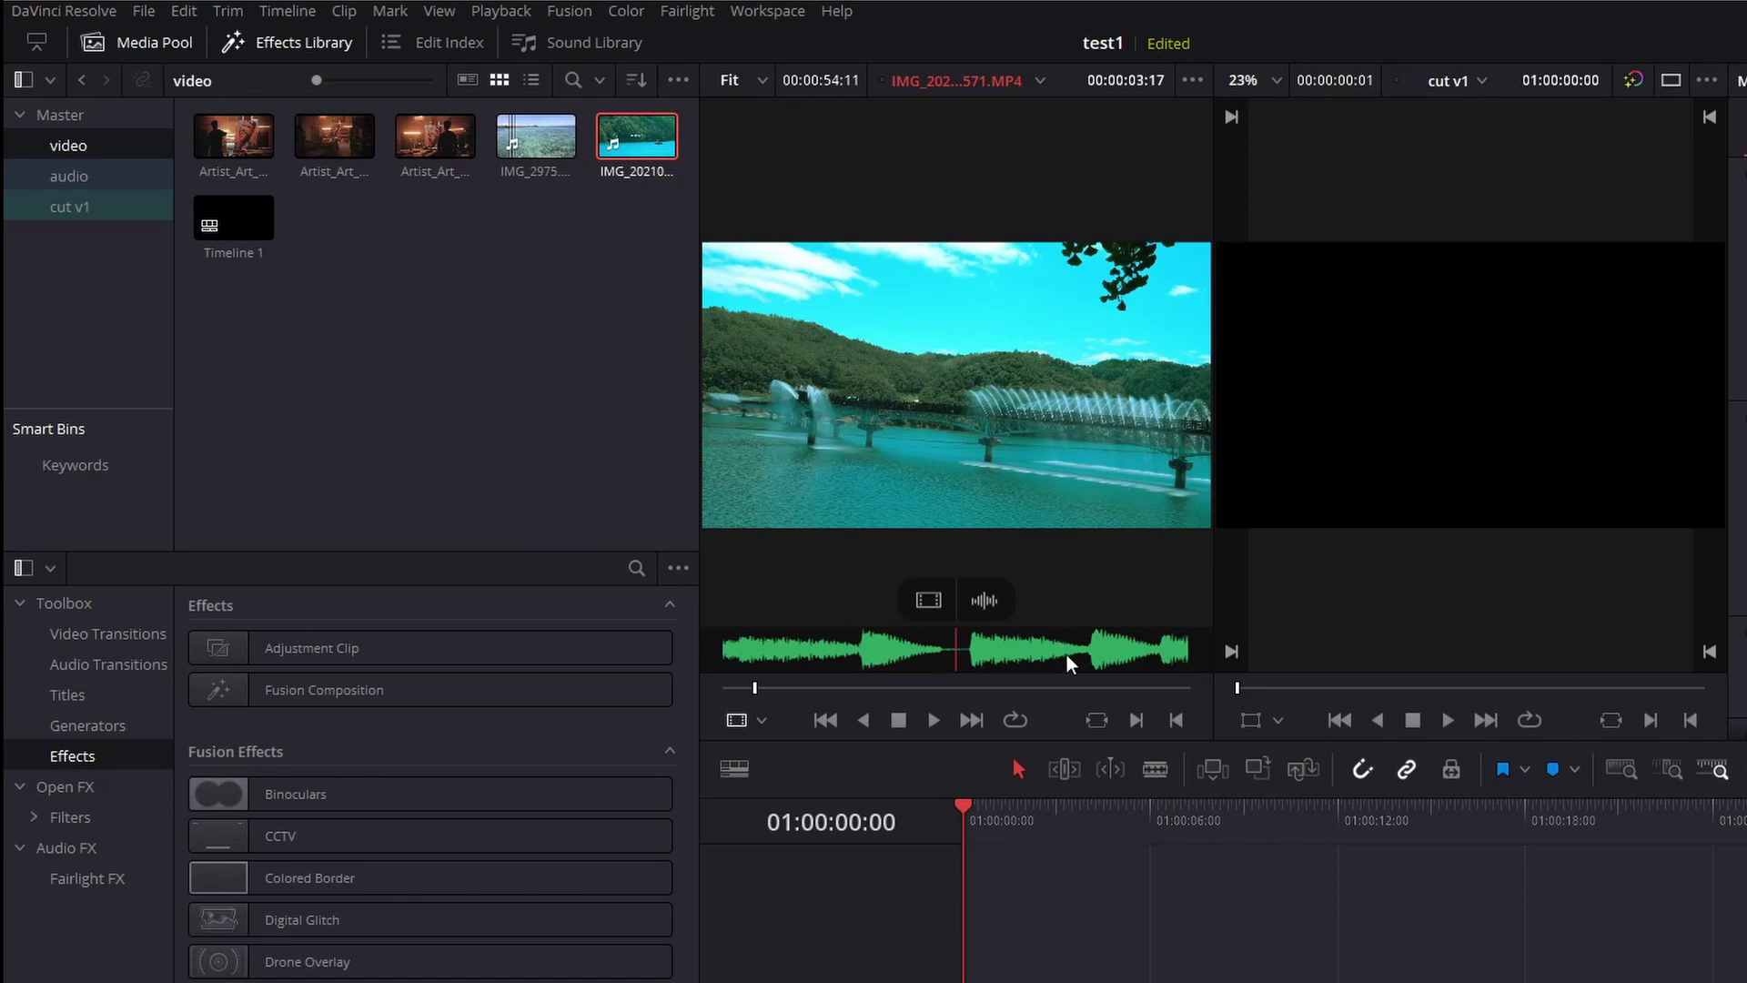
{"action": "left_click", "coordinate": [933, 720]}
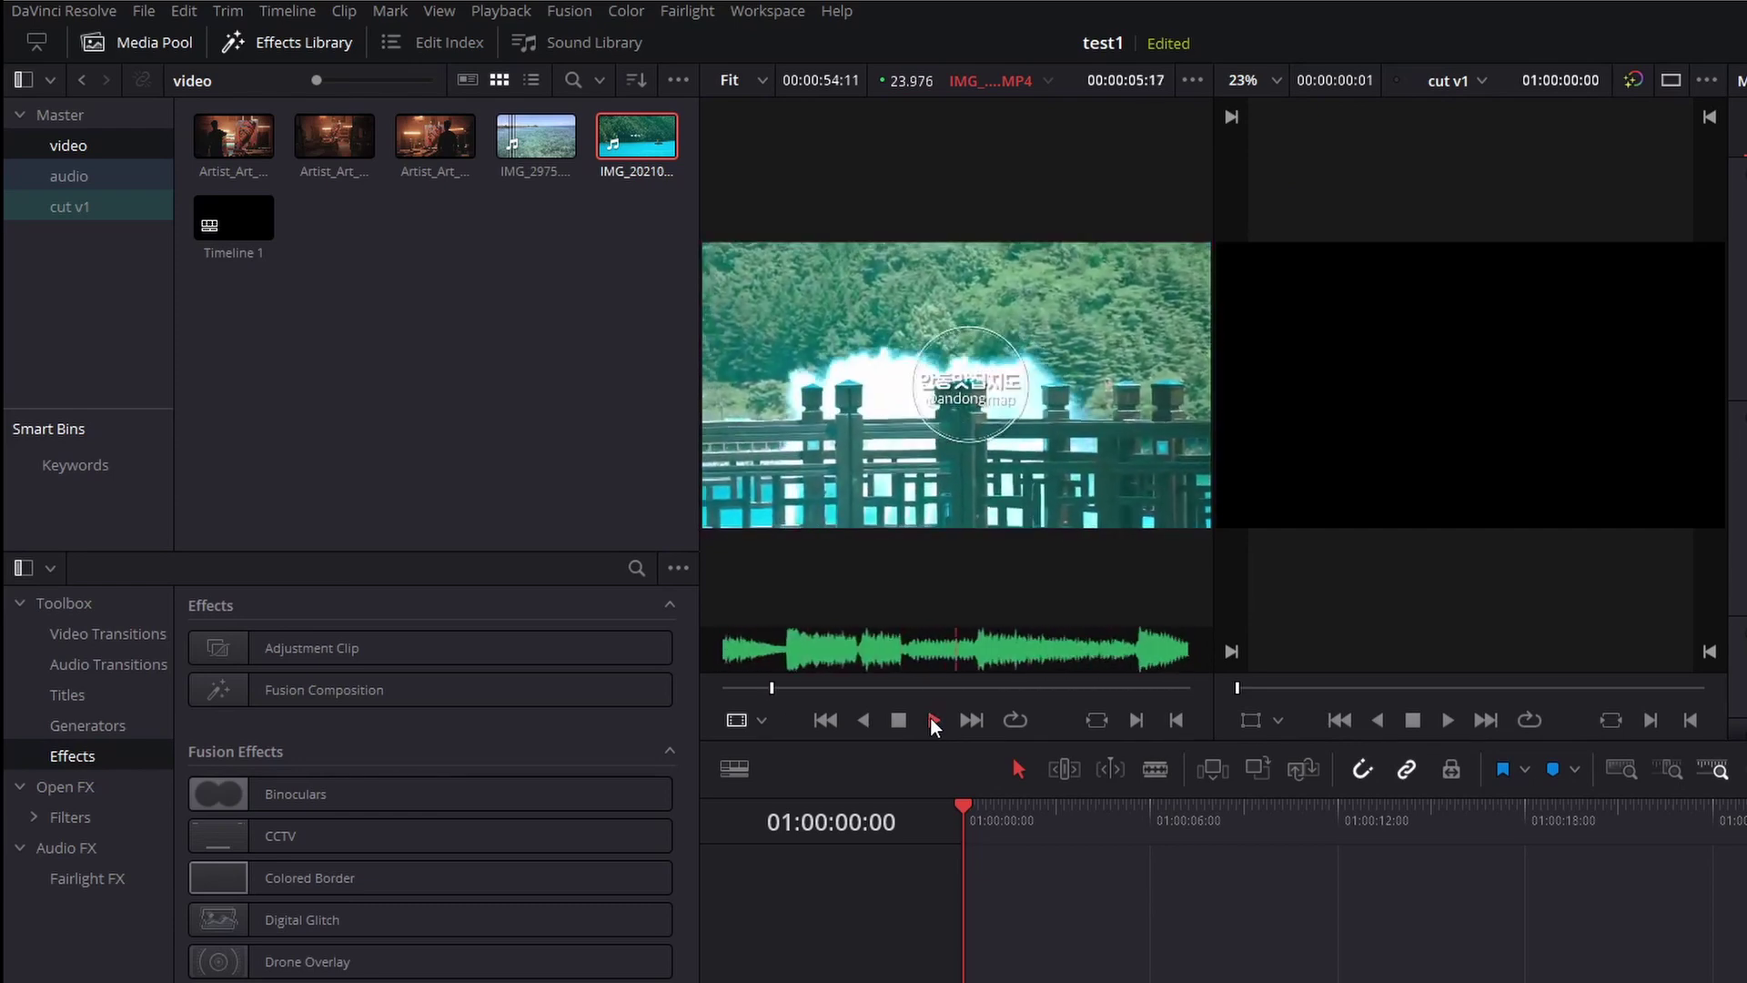
{"action": "left_click", "coordinate": [899, 720]}
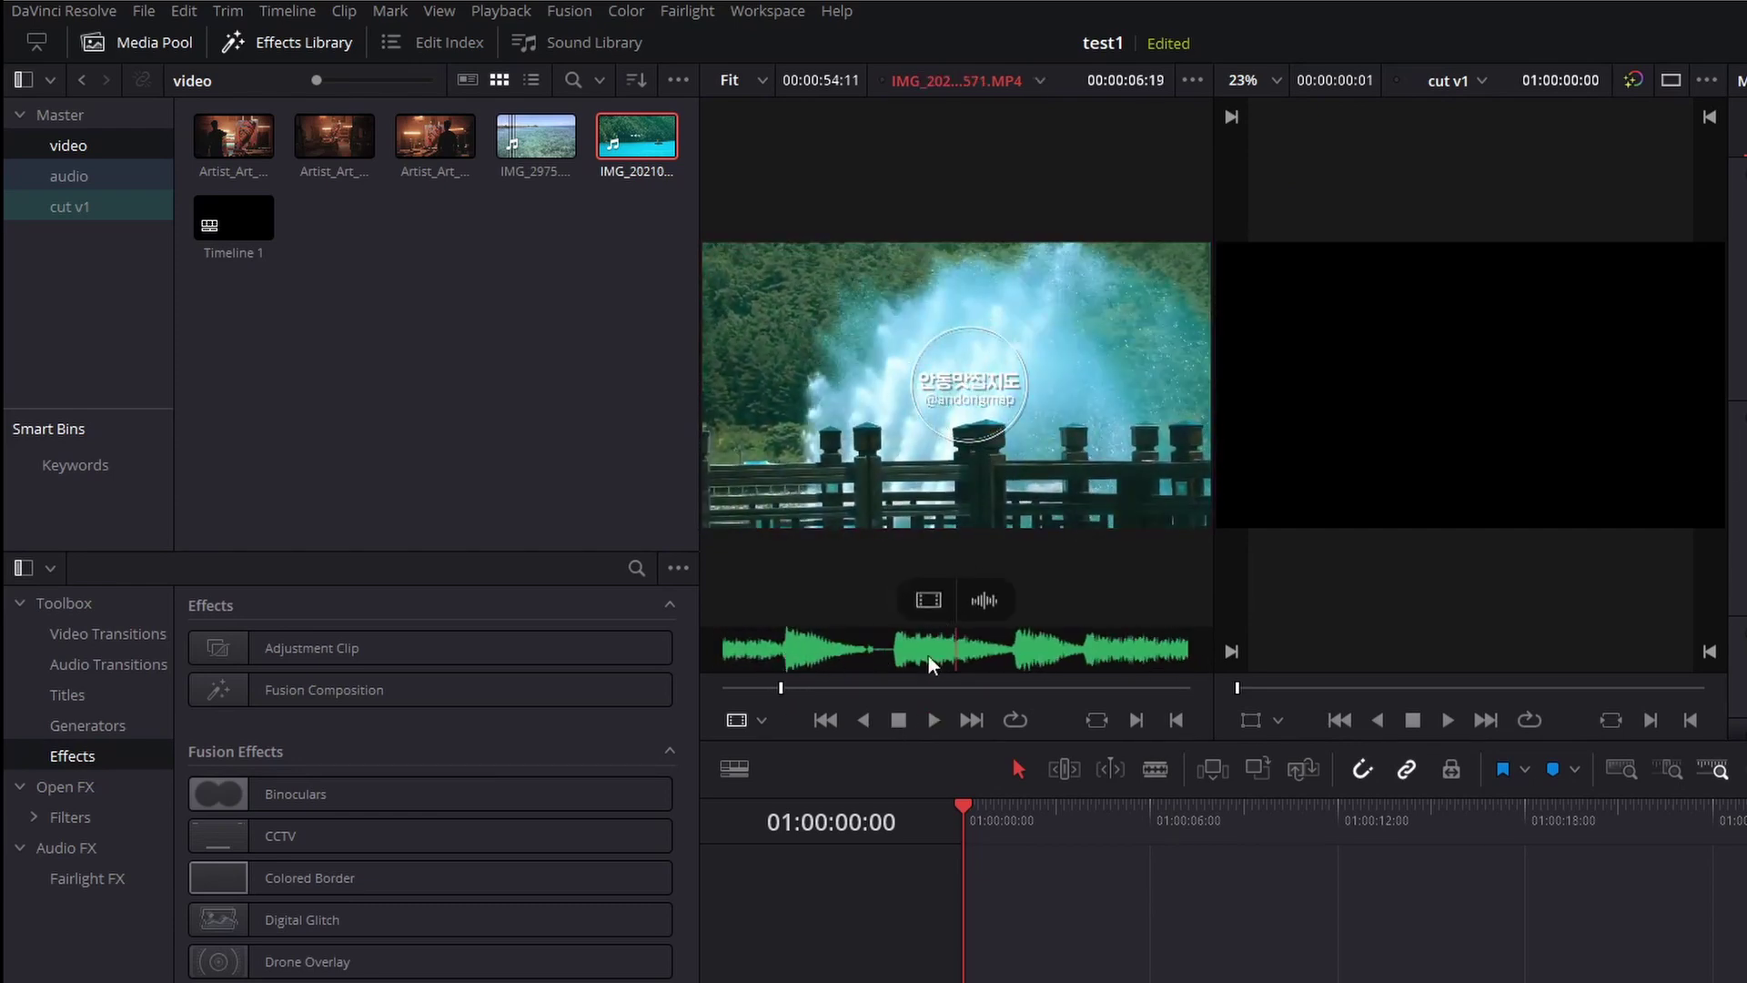
{"action": "left_click", "coordinate": [775, 689]}
{"action": "left_click_drag", "start_coordinate": [775, 692], "coordinate": [770, 691]}
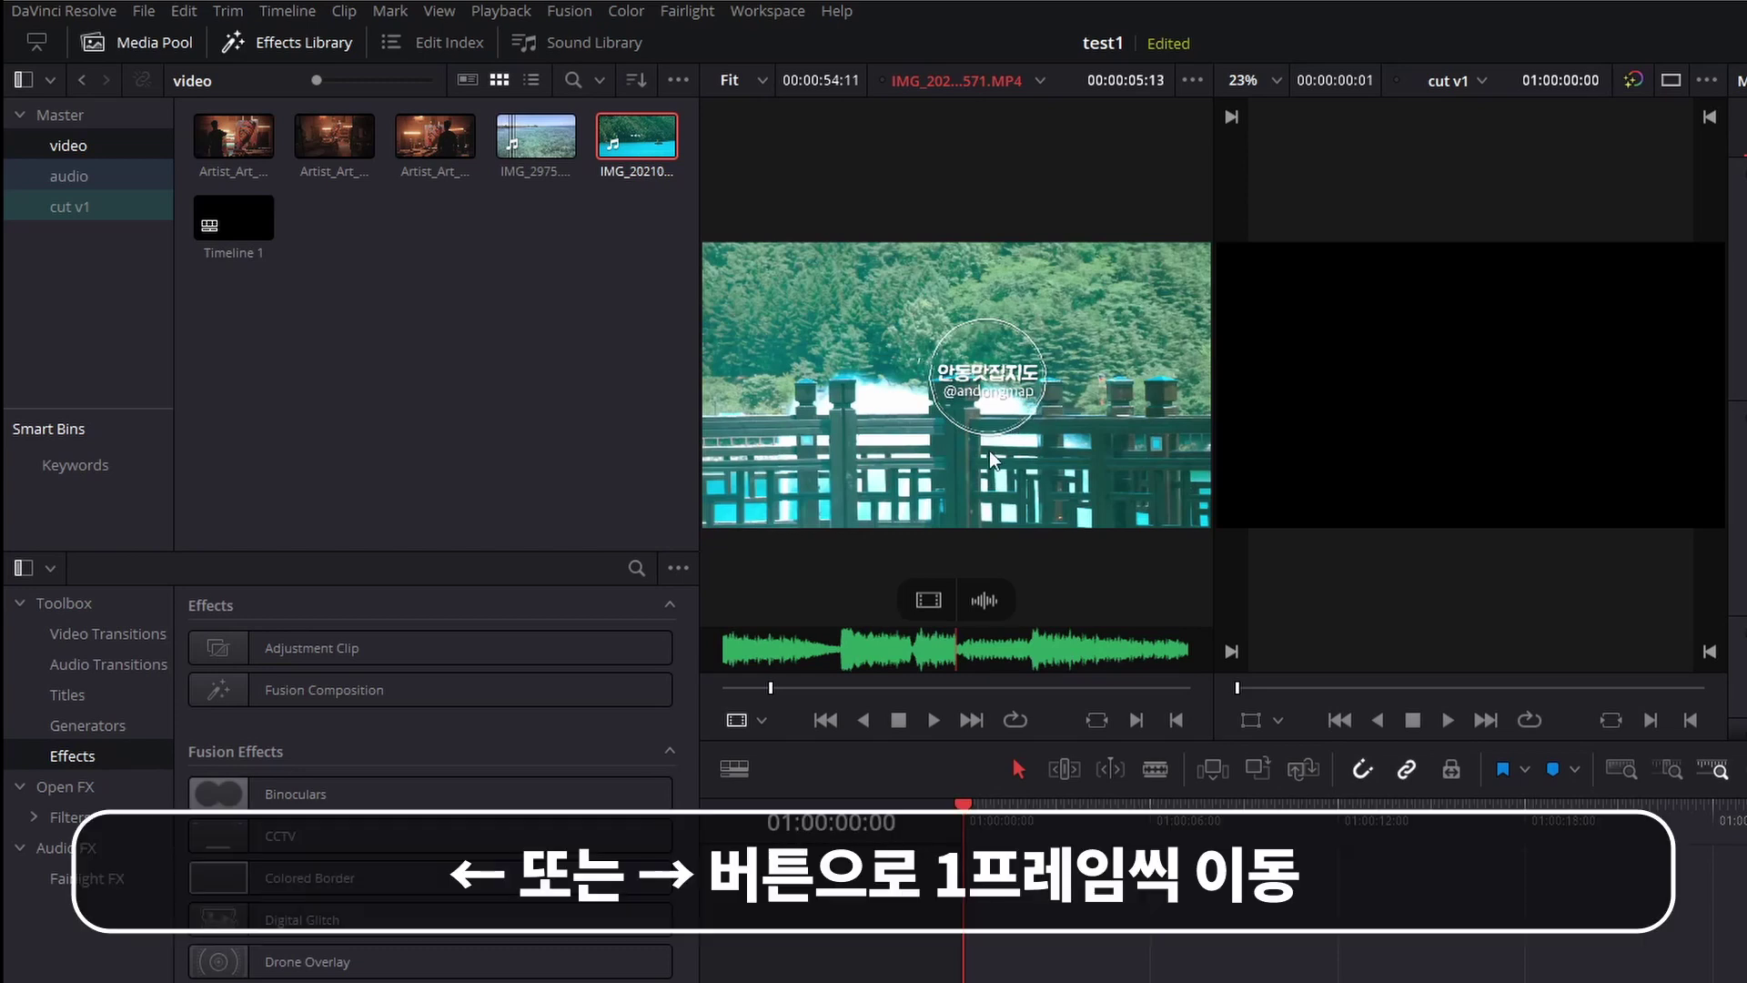
Step: Return the source playhead to the bridge fountain shot at about 00:00:01:17
{"action": "key", "text": "Left"}
{"action": "key", "text": "Left"}
{"action": "key", "text": "Left"}
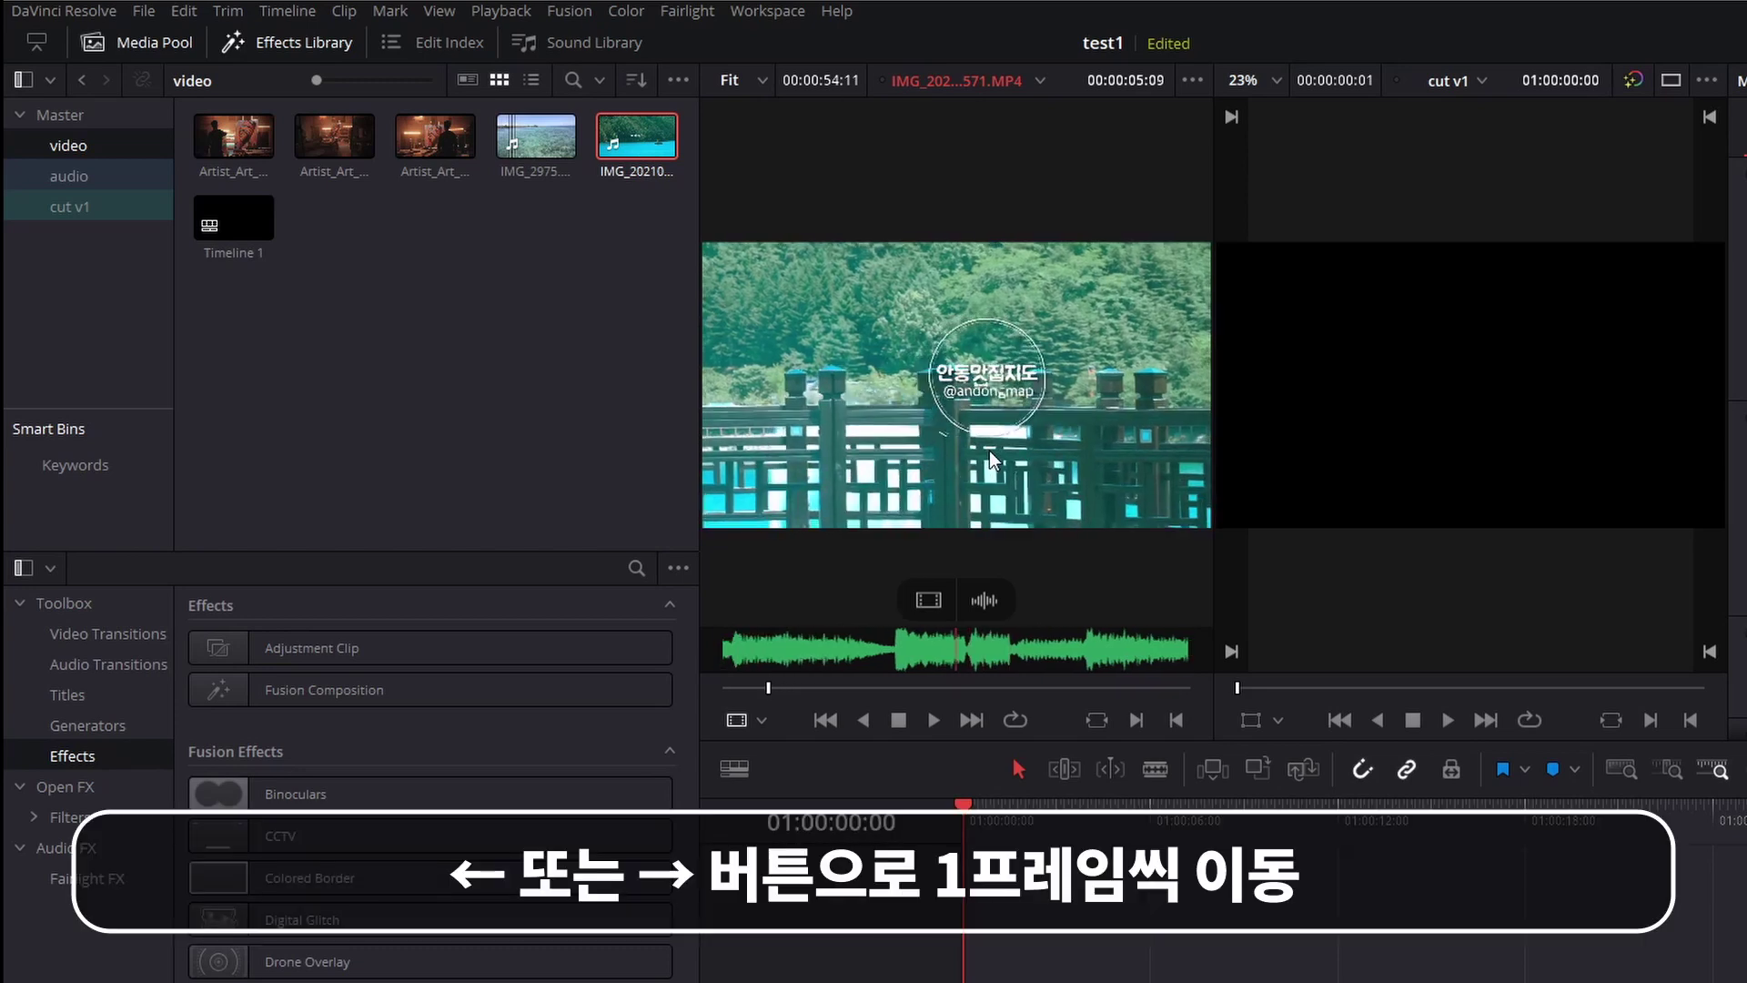
{"action": "key", "text": "Left"}
{"action": "key", "text": "Left"}
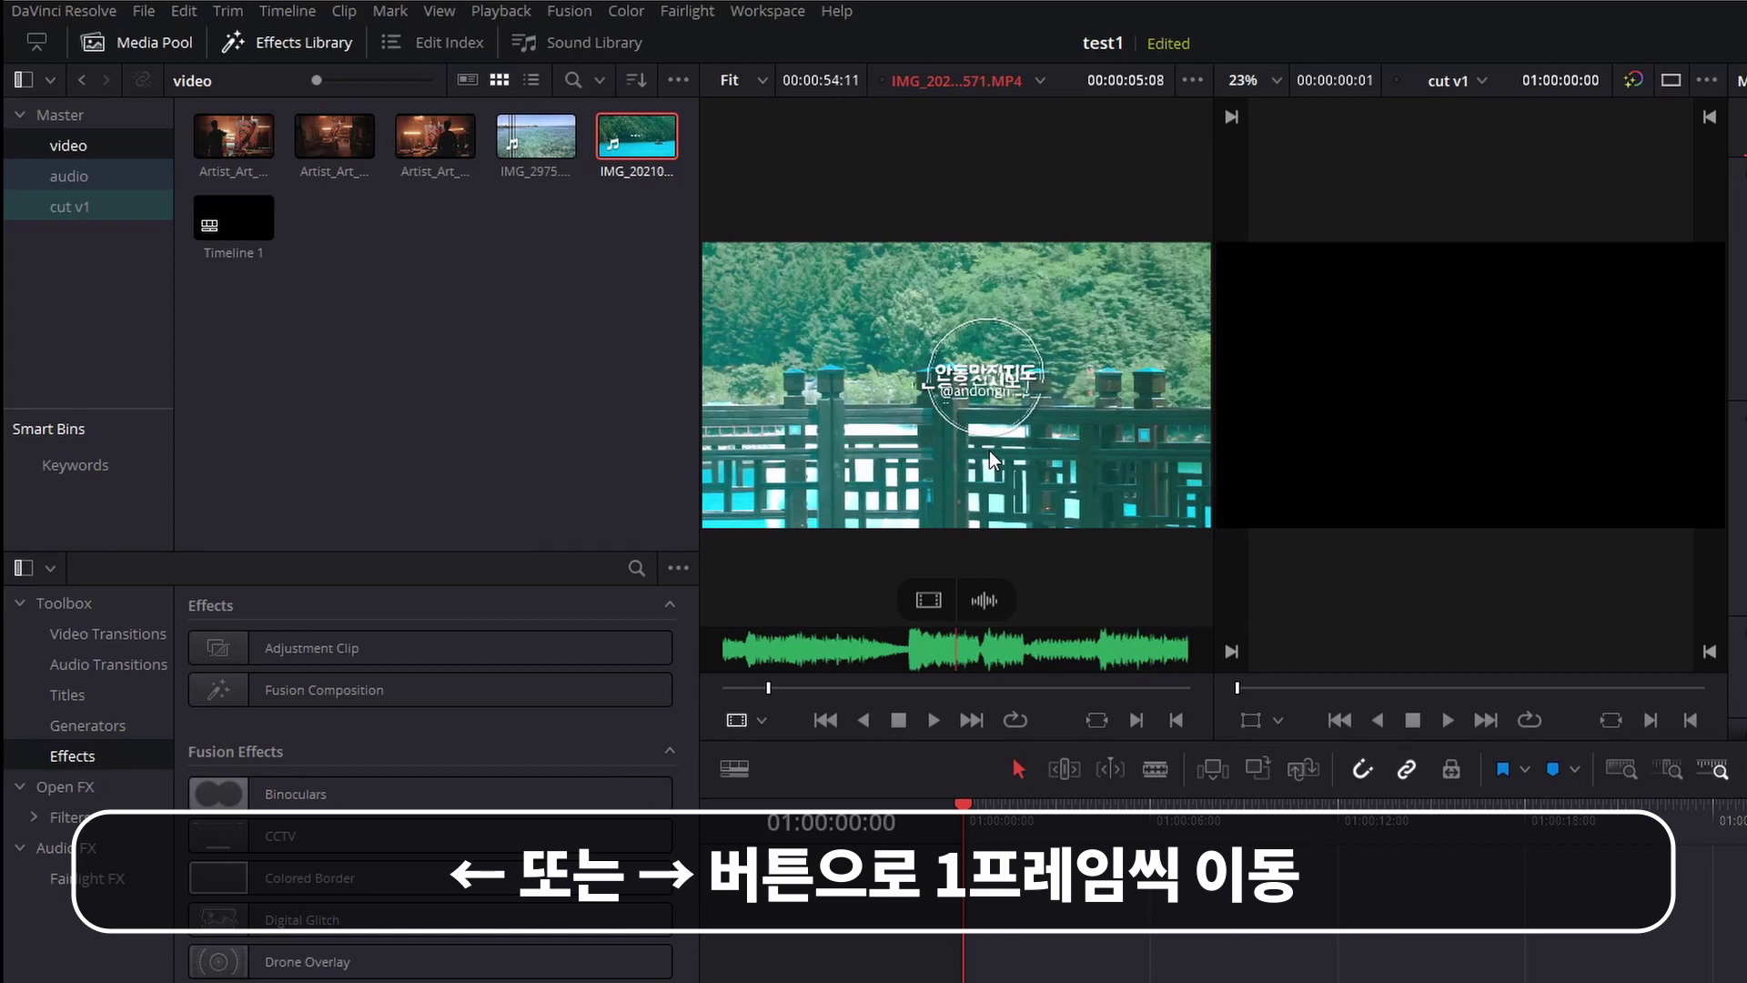
{"action": "key", "text": "Right"}
{"action": "key", "text": "Right"}
{"action": "key", "text": "Right"}
{"action": "key", "text": "Right"}
{"action": "key", "text": "Right"}
{"action": "key", "text": "Right"}
{"action": "key", "text": "Right"}
{"action": "key", "text": "Right"}
{"action": "key", "text": "Right"}
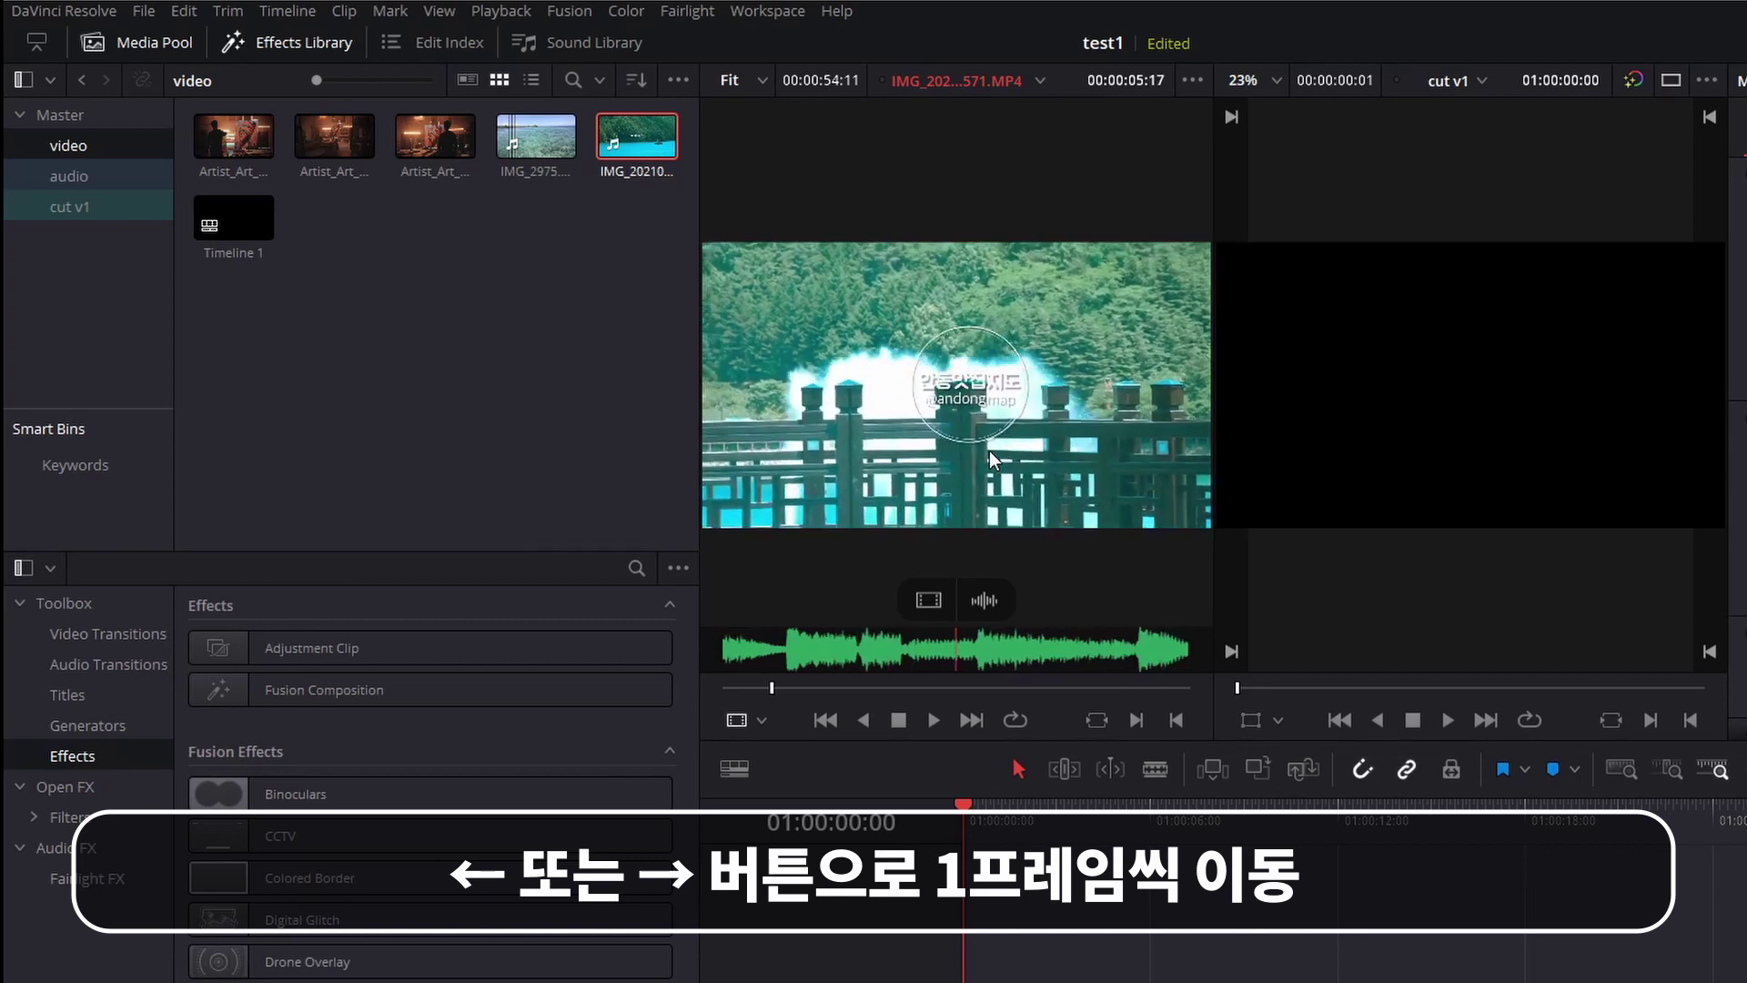
{"action": "key", "text": "Right"}
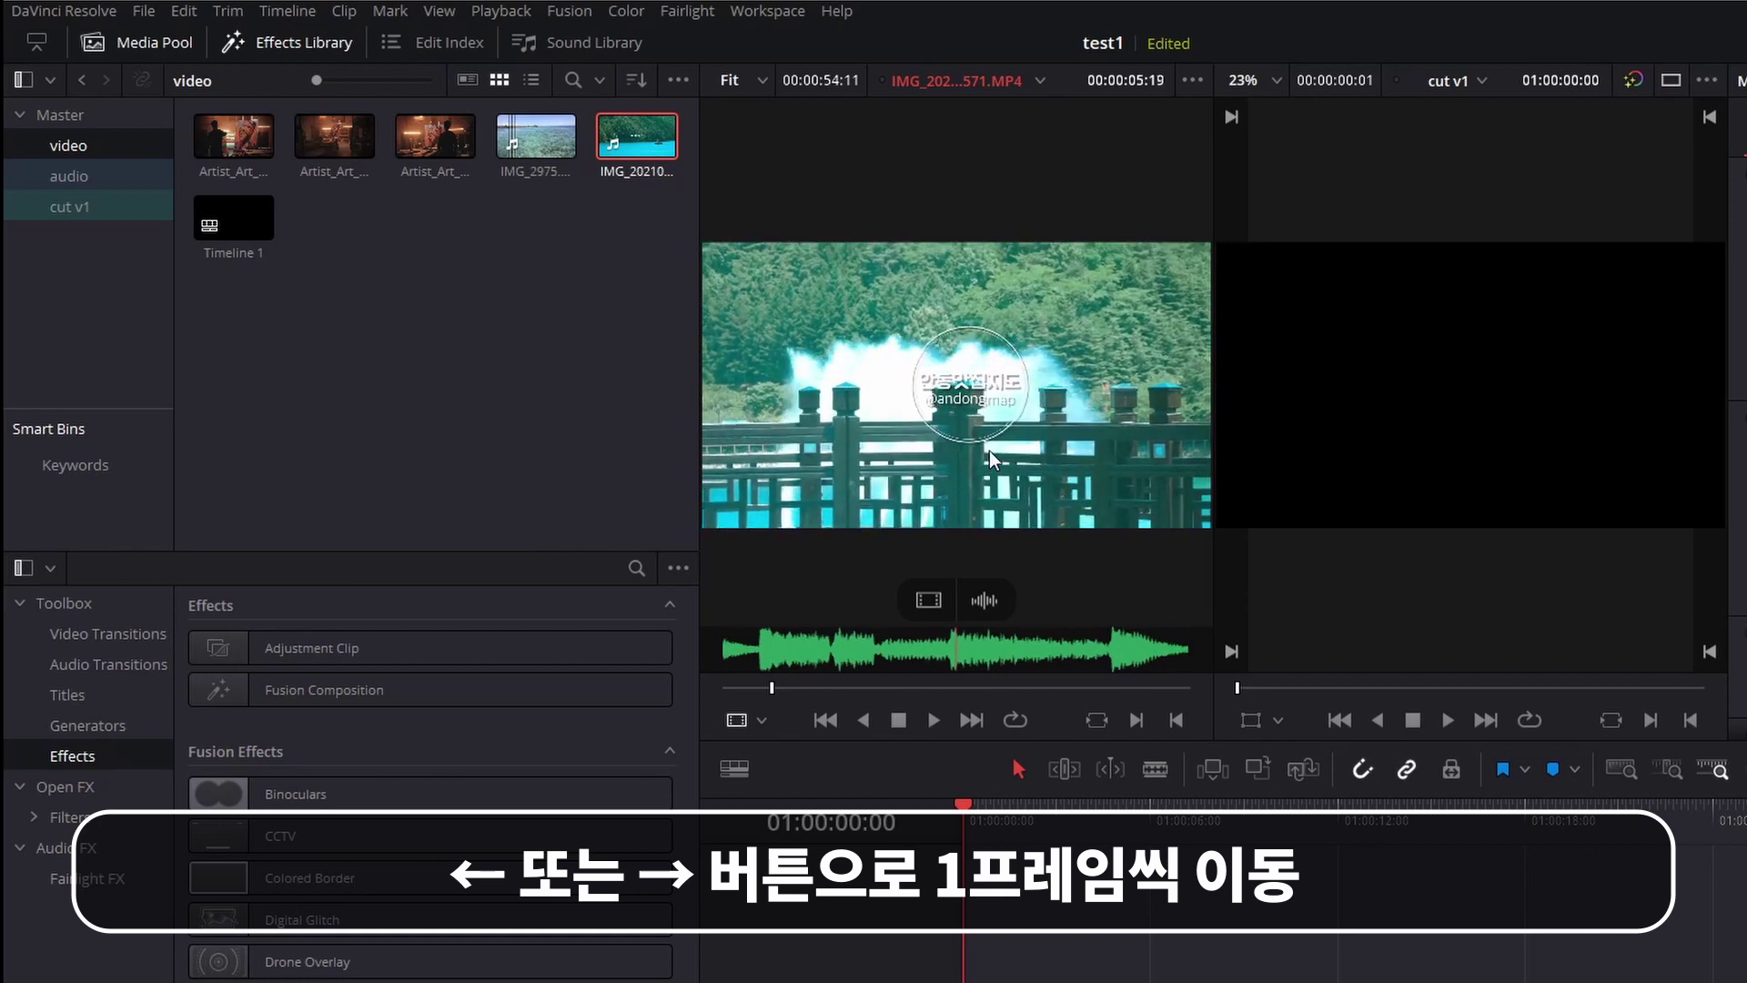
{"action": "key", "text": "Left"}
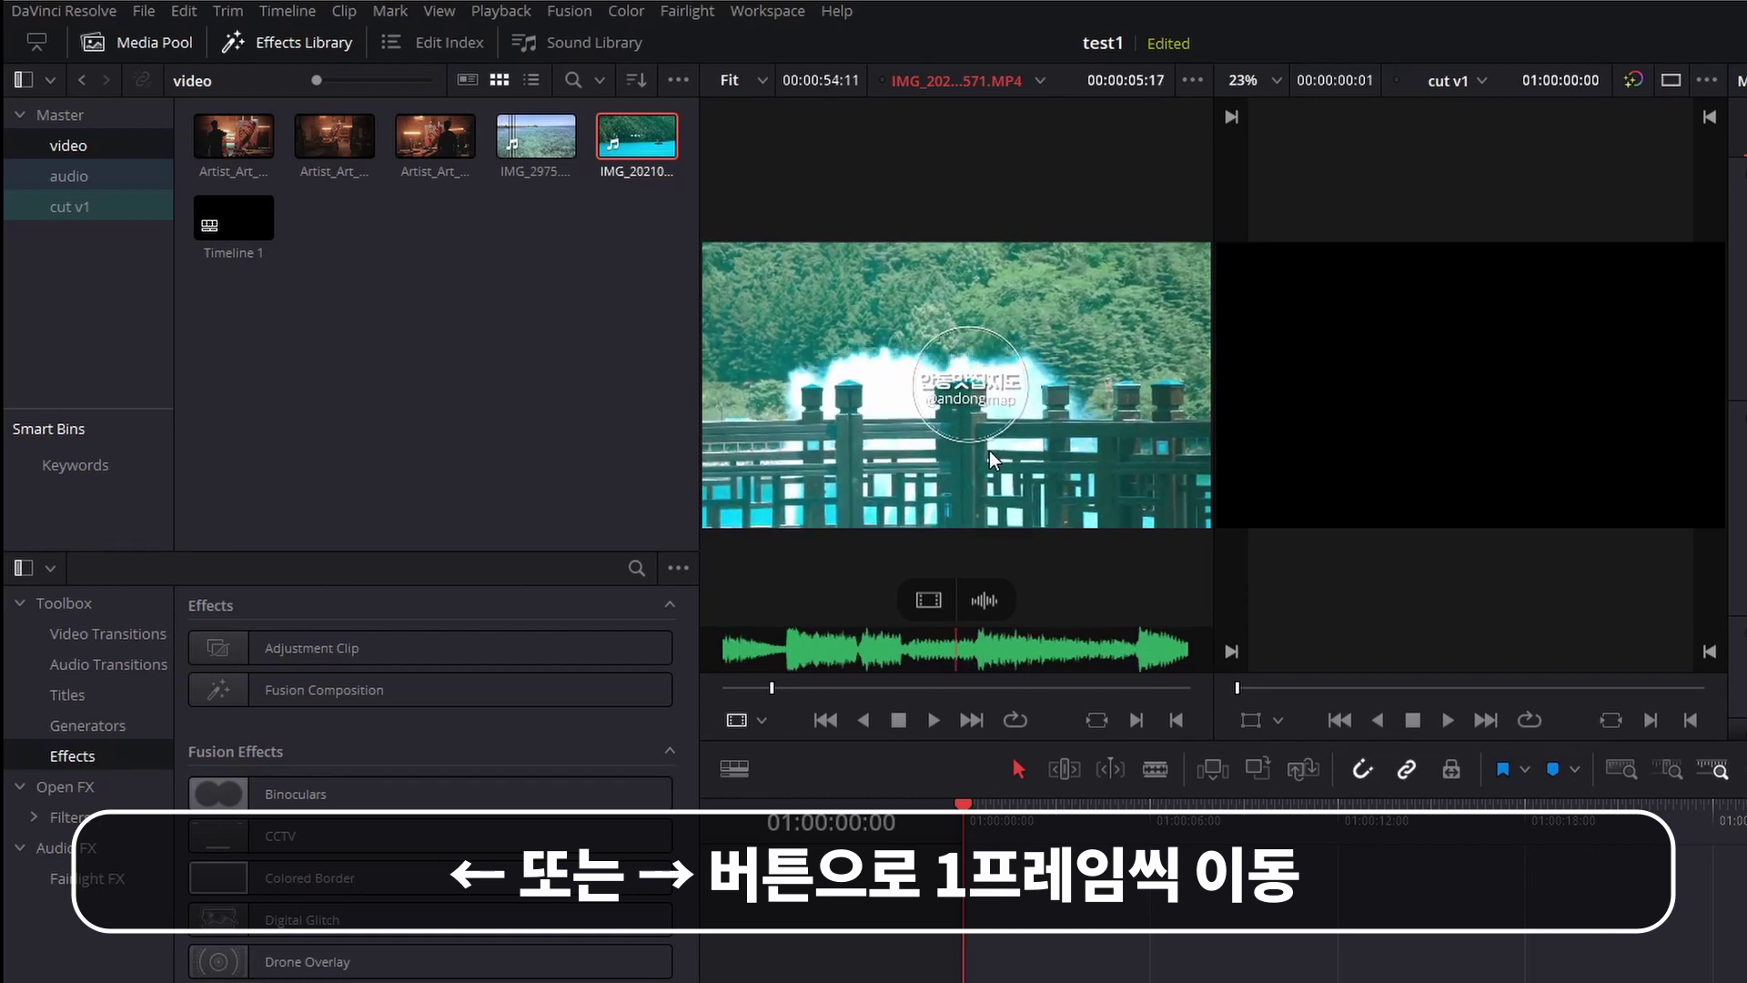
{"action": "mouse_move", "coordinate": [772, 688]}
{"action": "left_mouse_down"}
{"action": "mouse_move", "coordinate": [723, 689]}
{"action": "mouse_move", "coordinate": [738, 688]}
{"action": "left_mouse_up"}
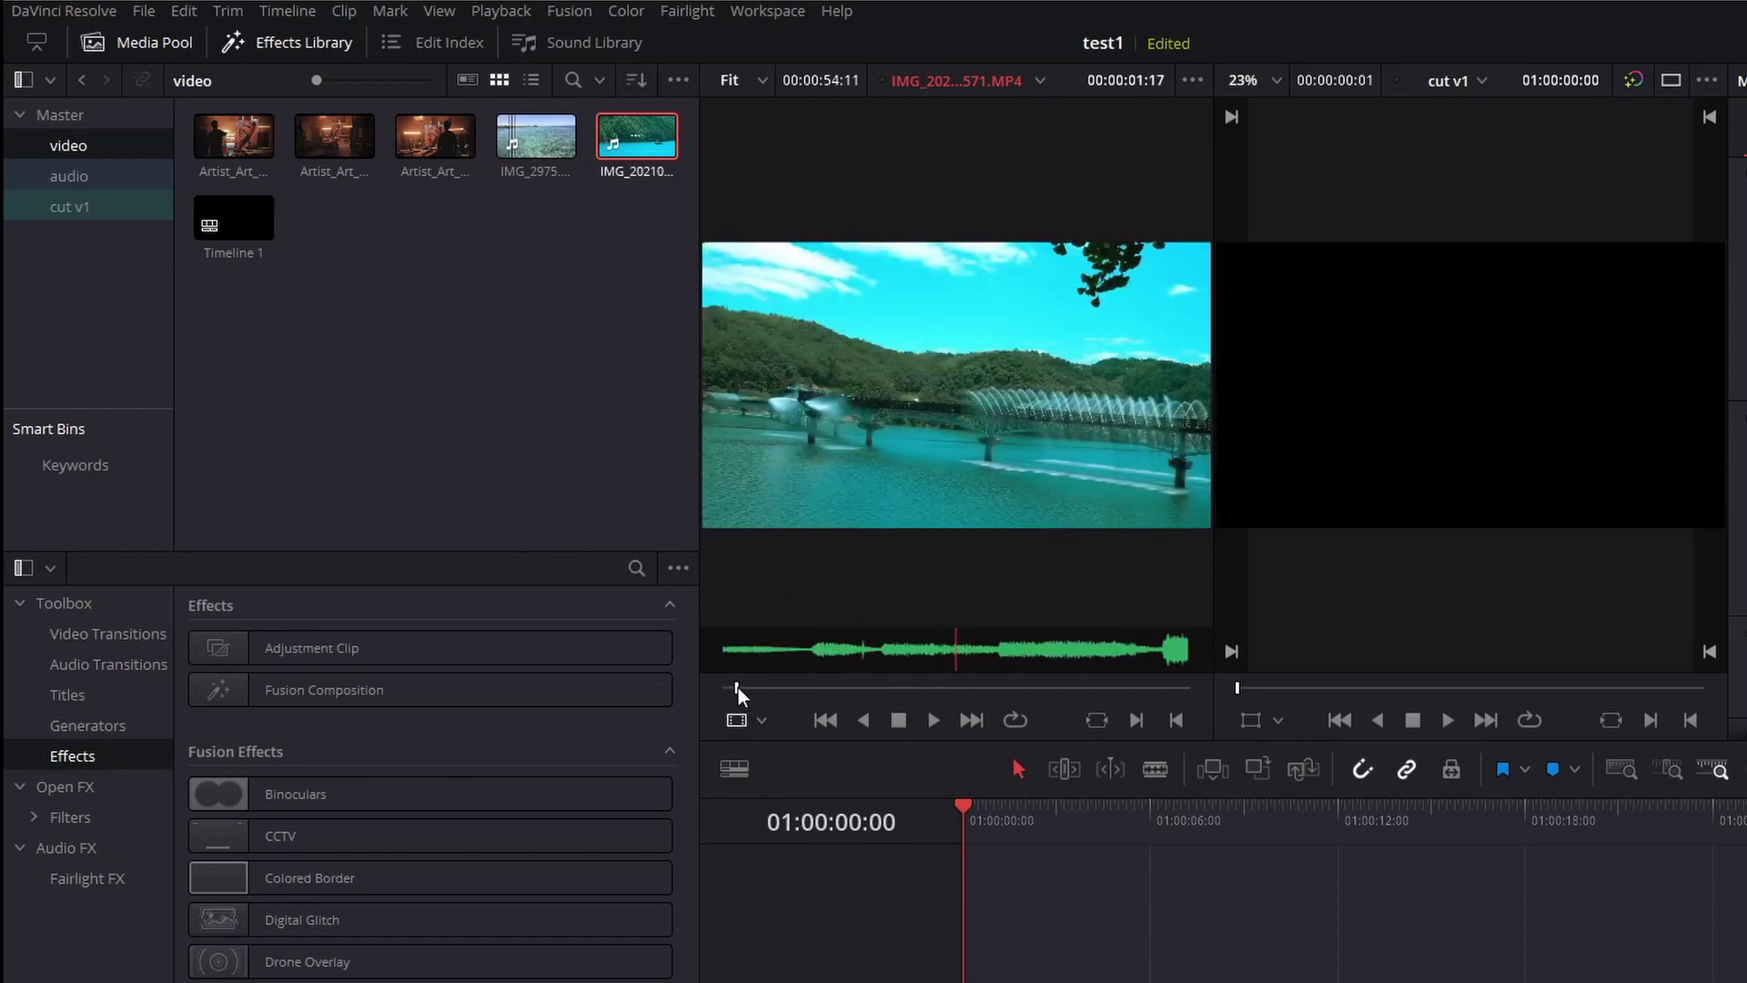
Step: Mark the In point at the start of the bridge fountain shot
{"action": "key", "text": "Right"}
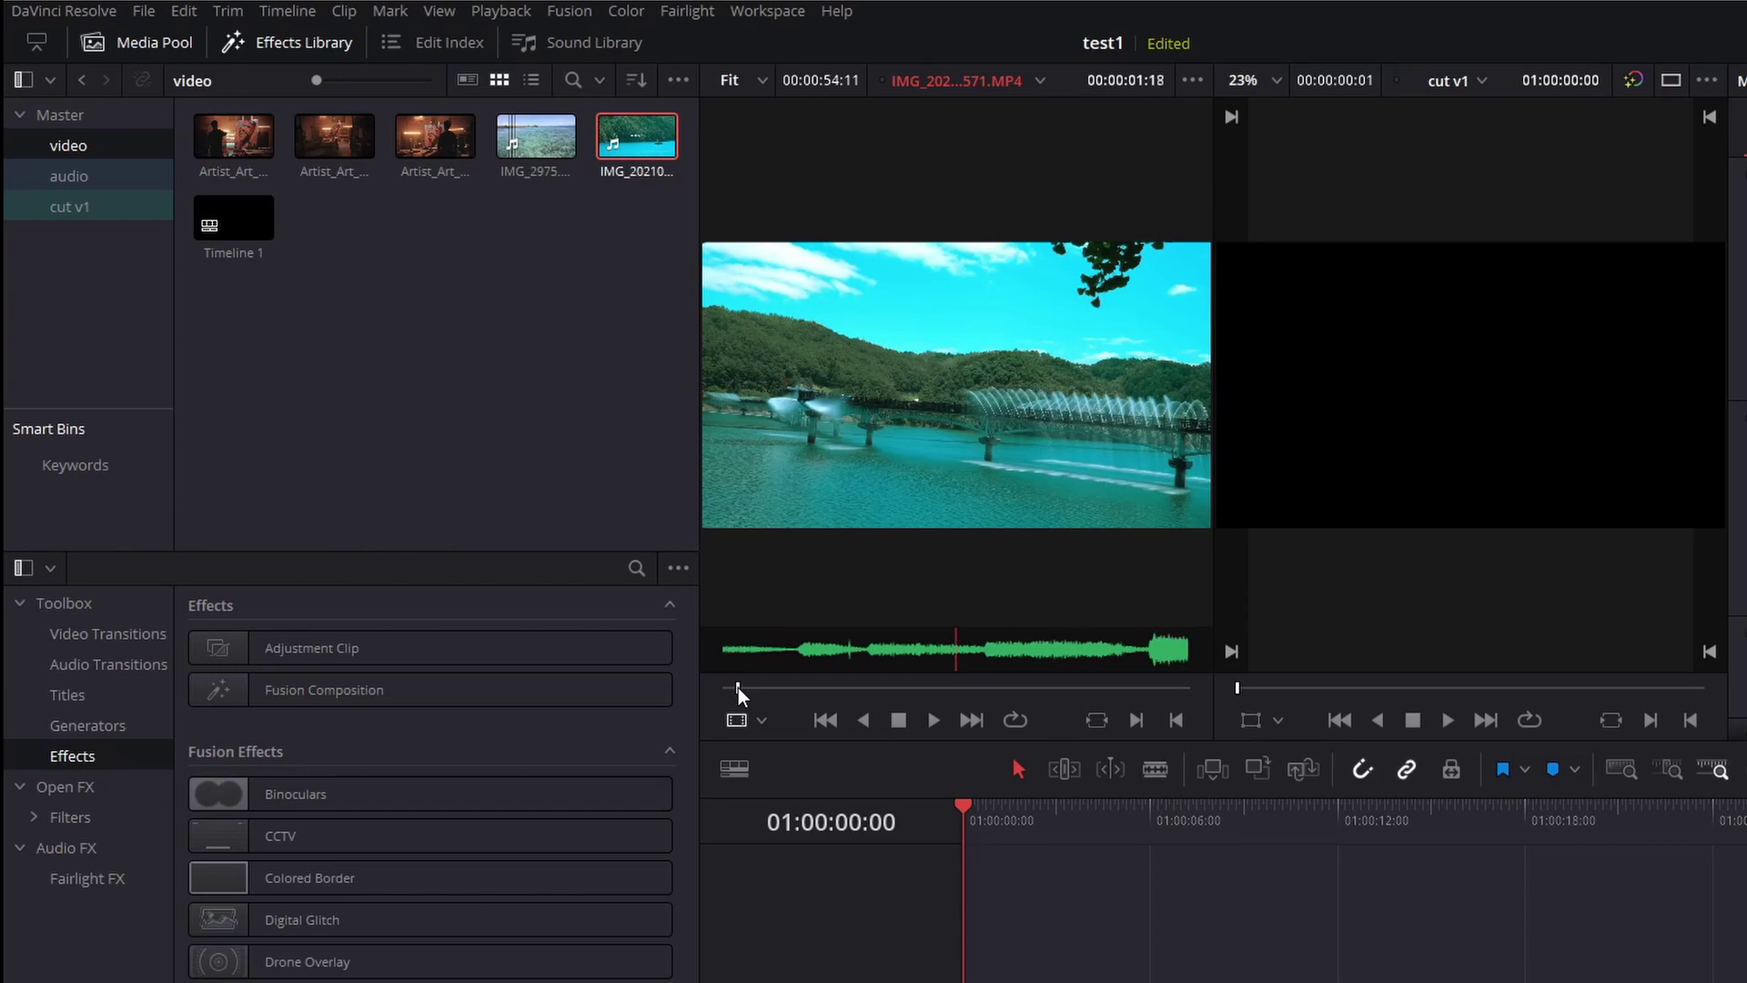
{"action": "key", "text": "Right"}
{"action": "key", "text": "Right"}
{"action": "mouse_move", "coordinate": [831, 632]}
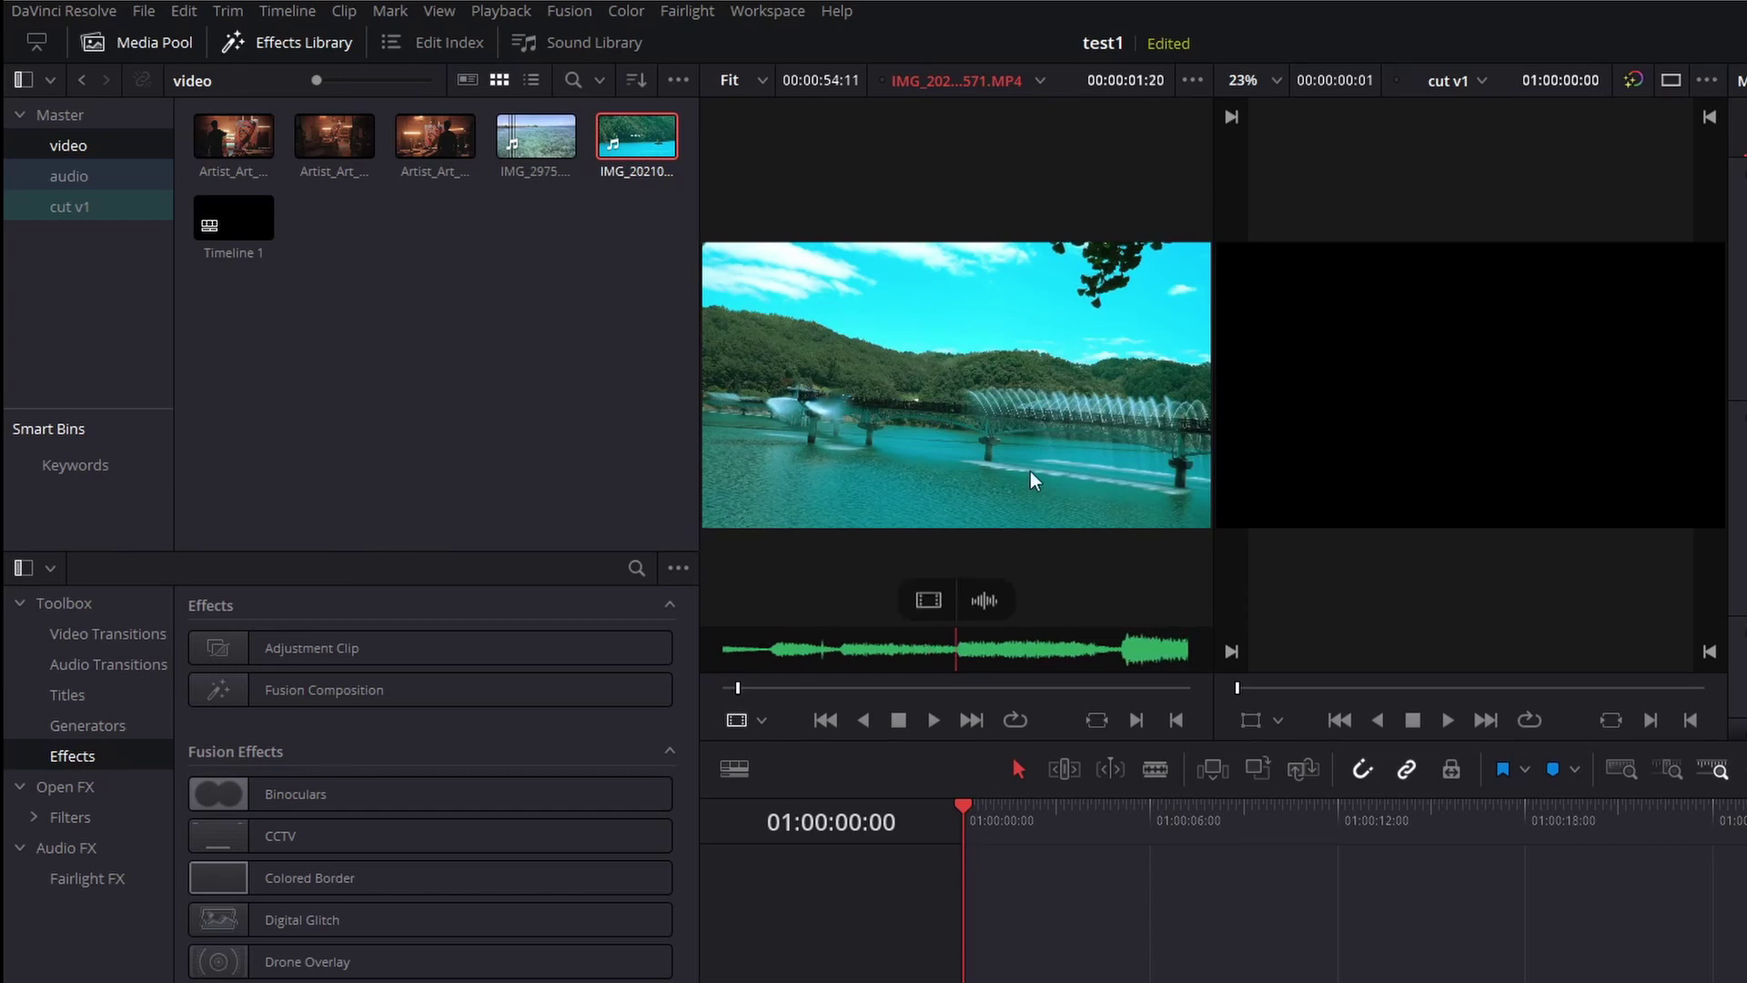
{"action": "key", "text": "i"}
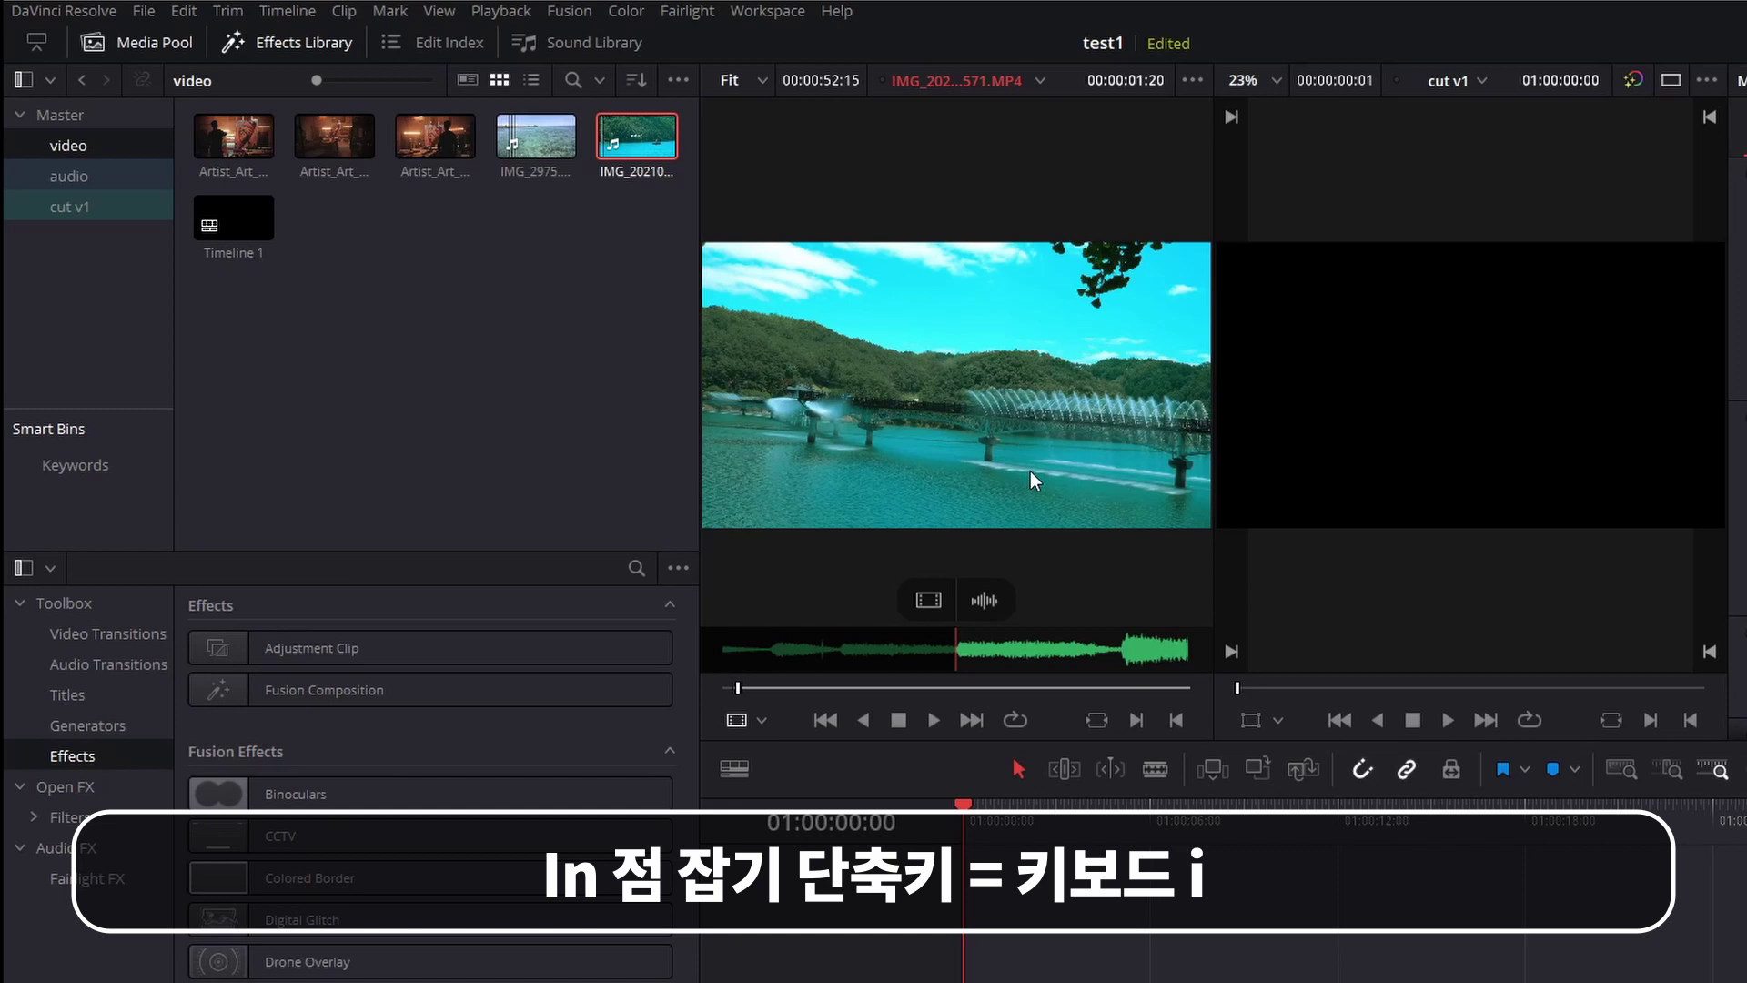
Step: Mark the Out point where the shot ends, giving a 00:00:03:03 range
{"action": "key", "text": "Right"}
{"action": "key", "text": "Right"}
{"action": "key", "text": "Right"}
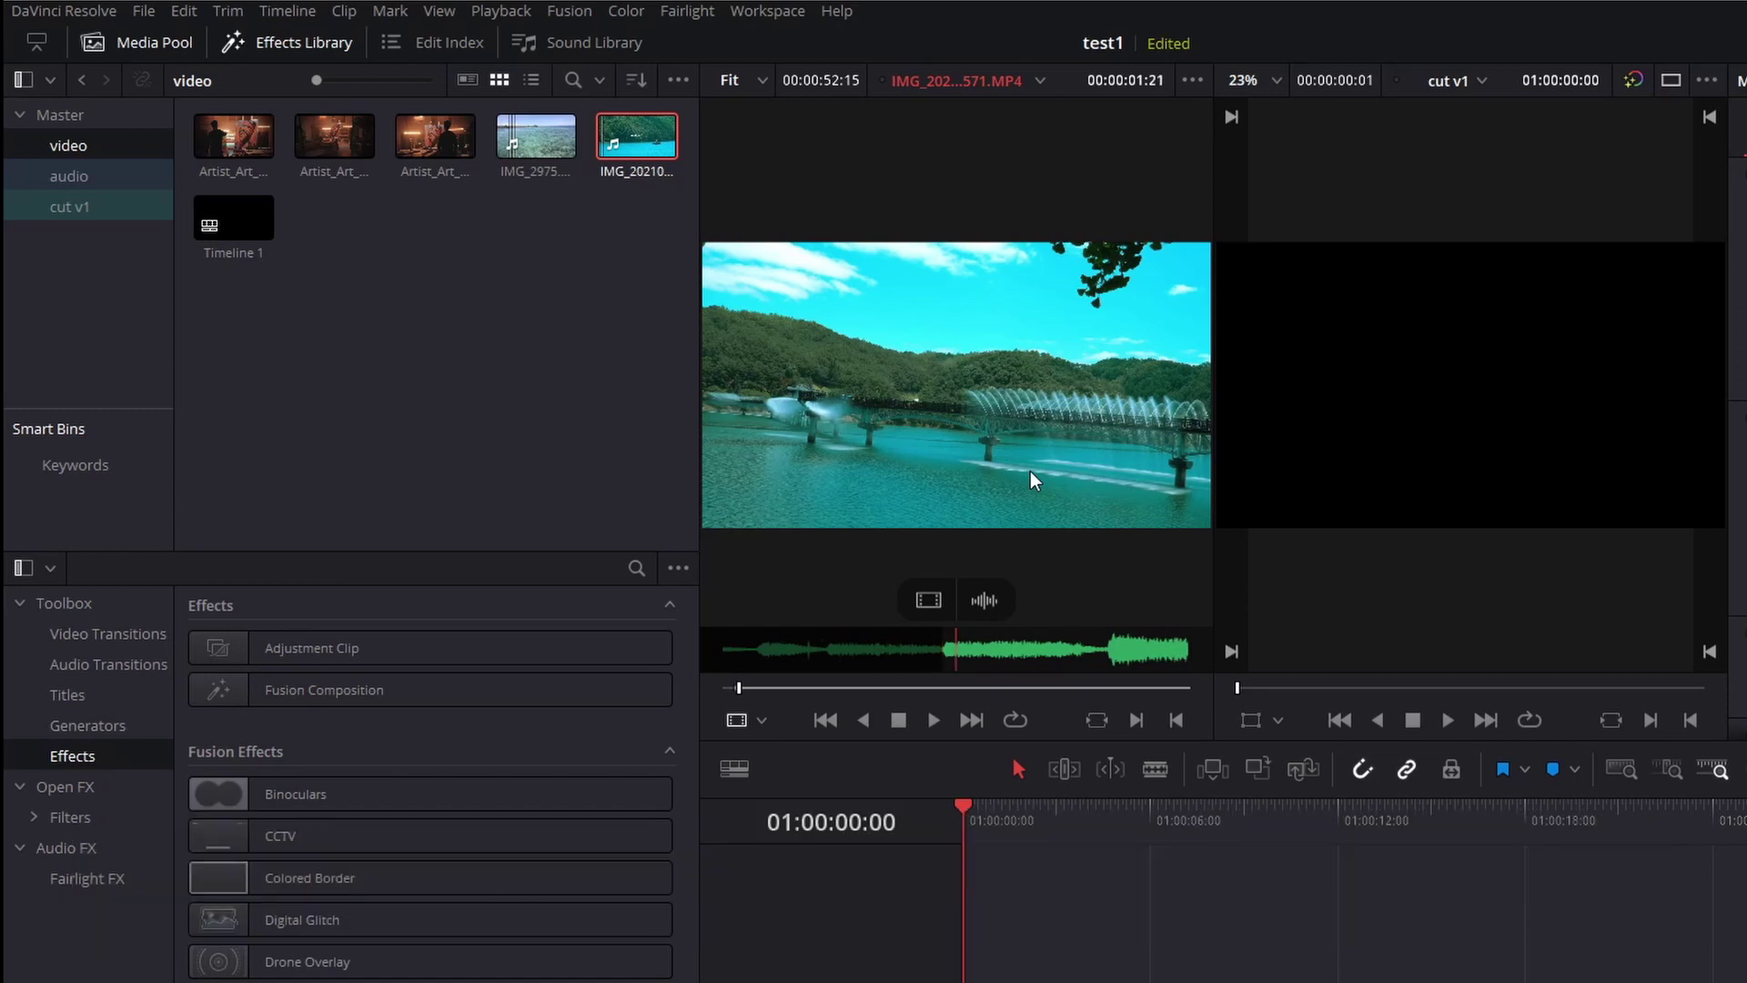
{"action": "key", "text": "Right"}
{"action": "key", "text": "Right"}
{"action": "key", "text": "Right"}
{"action": "left_click_drag", "start_coordinate": [740, 689], "coordinate": [773, 692]}
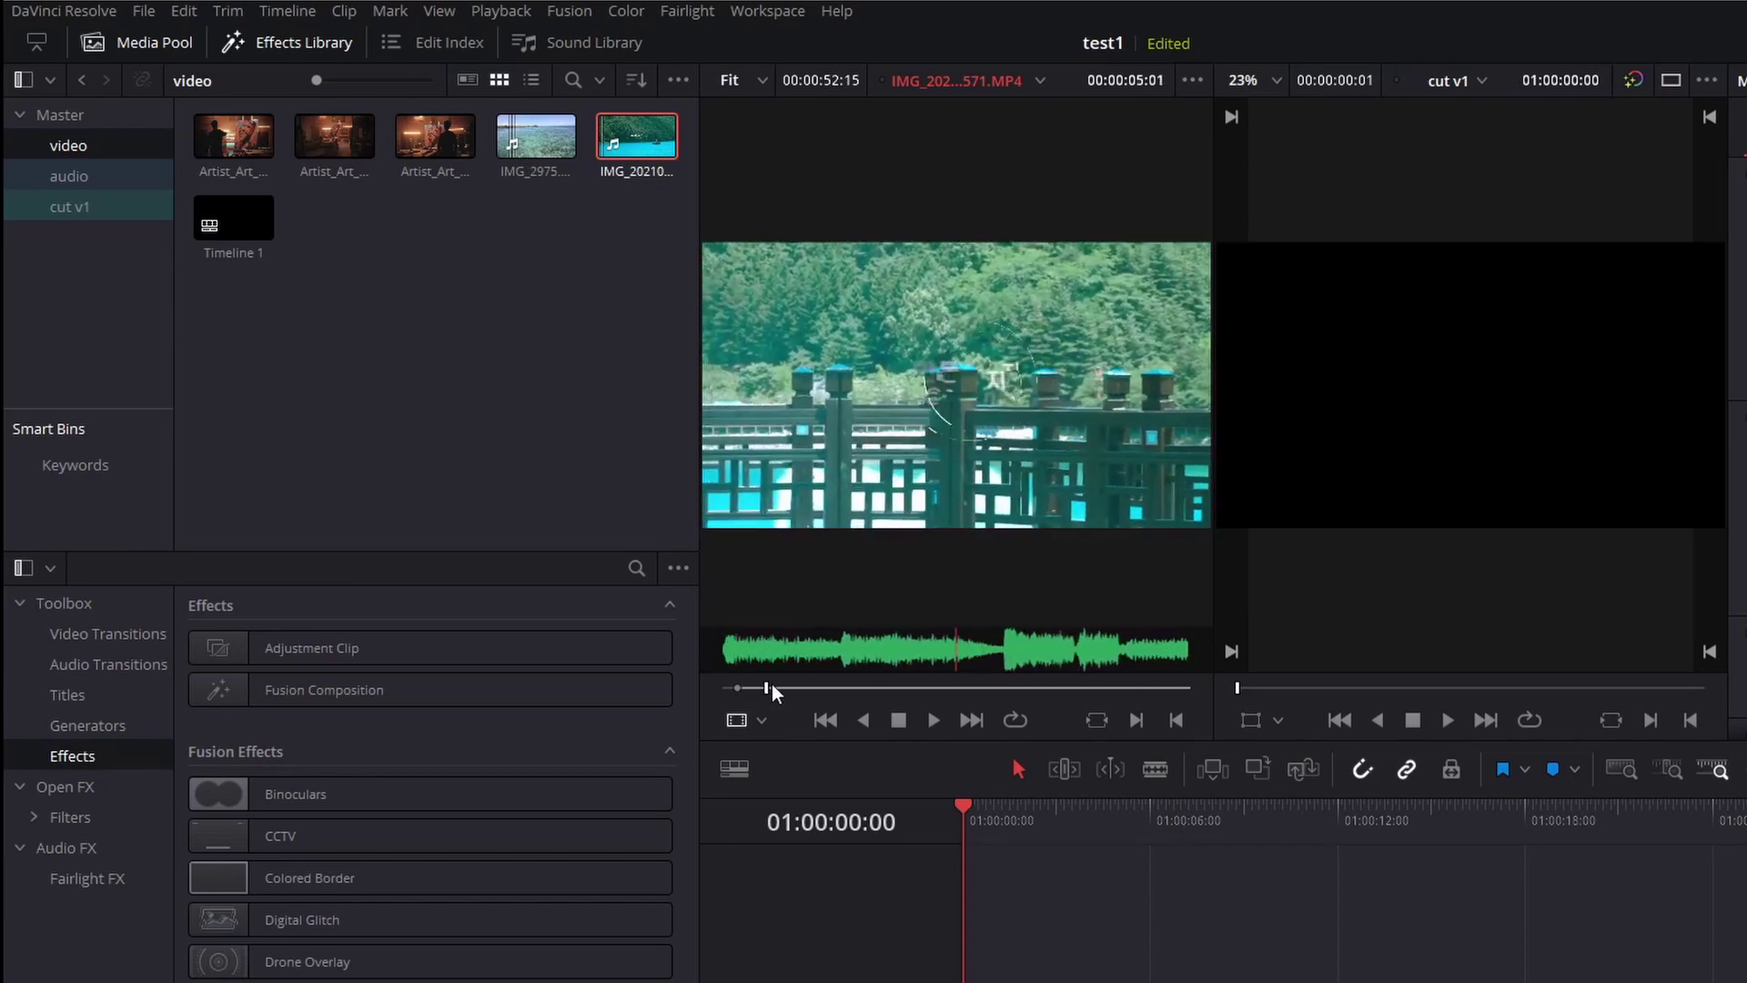
{"action": "left_click_drag", "start_coordinate": [773, 692], "coordinate": [774, 692]}
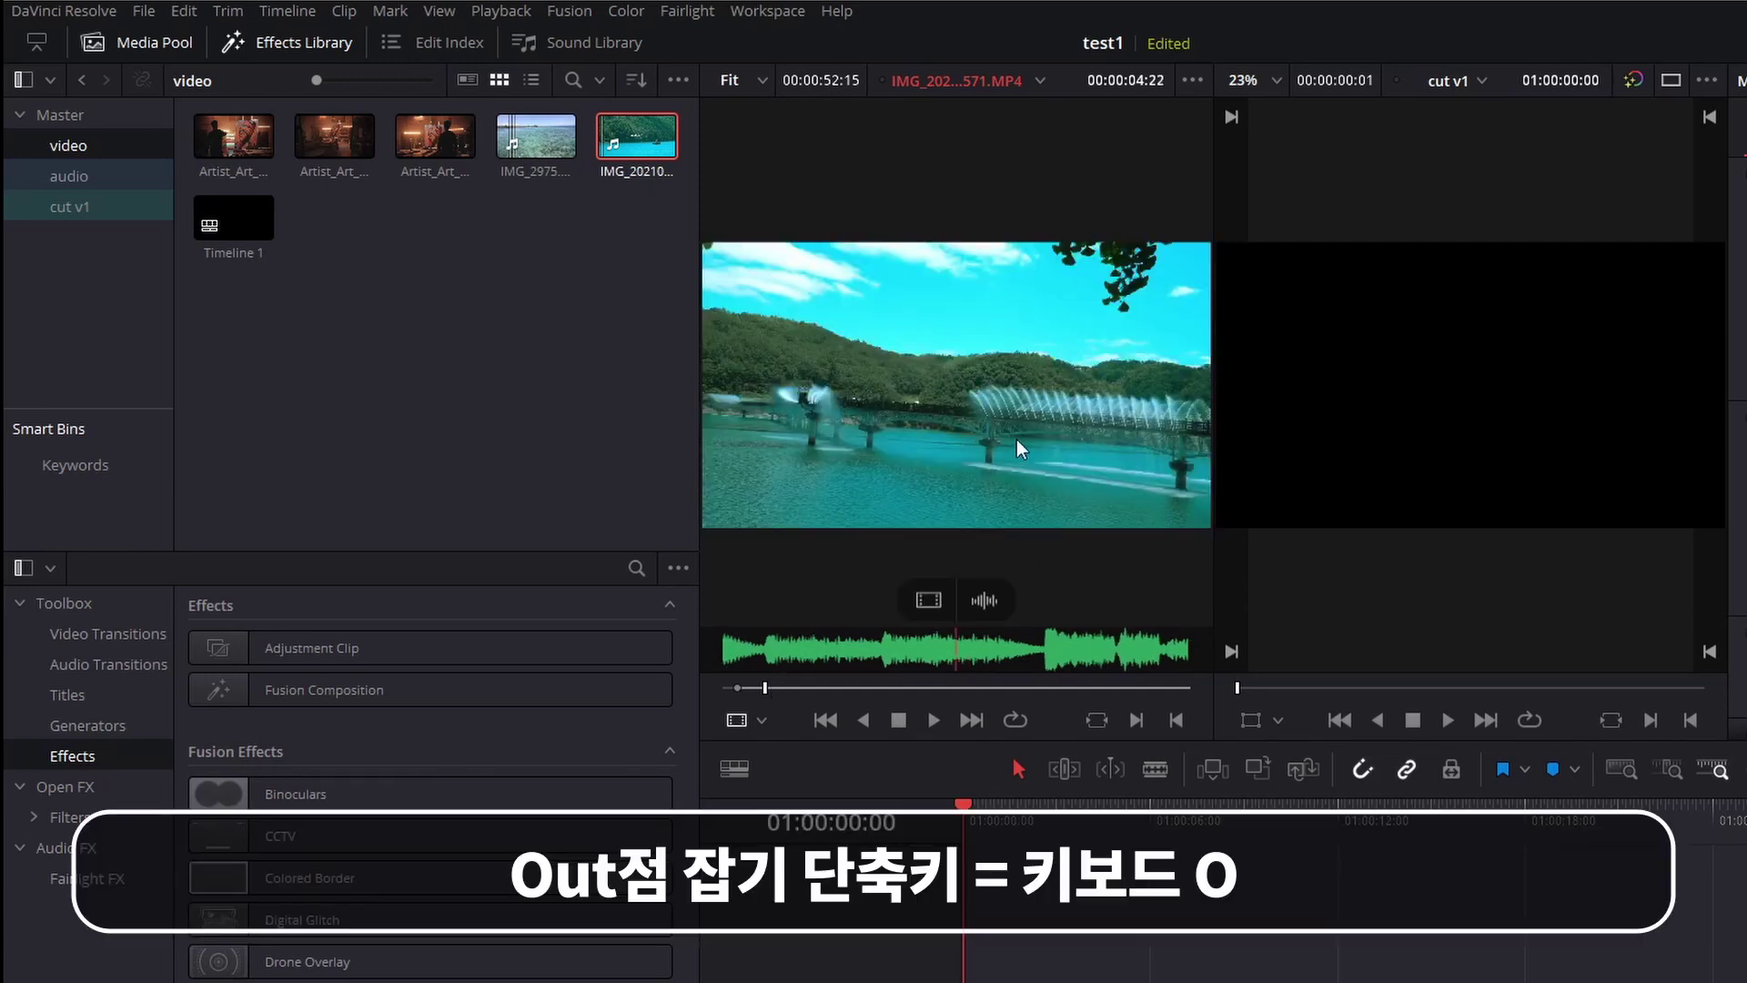
{"action": "key", "text": "o"}
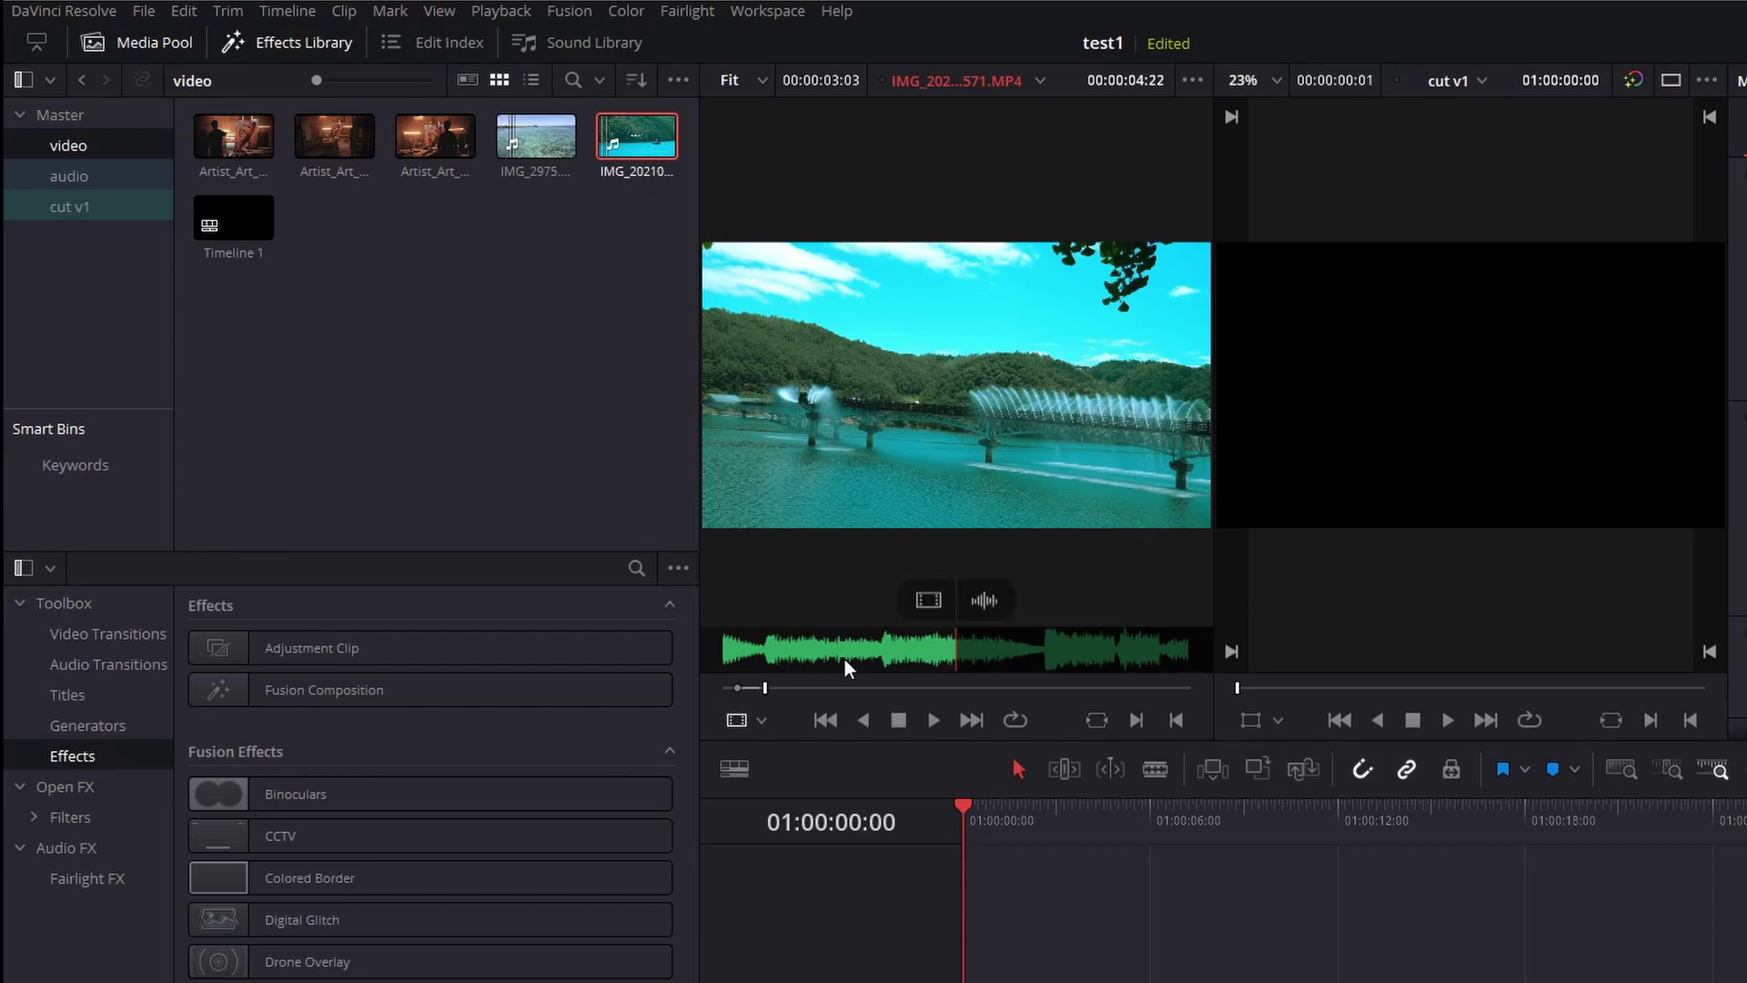
{"action": "mouse_move", "coordinate": [955, 542]}
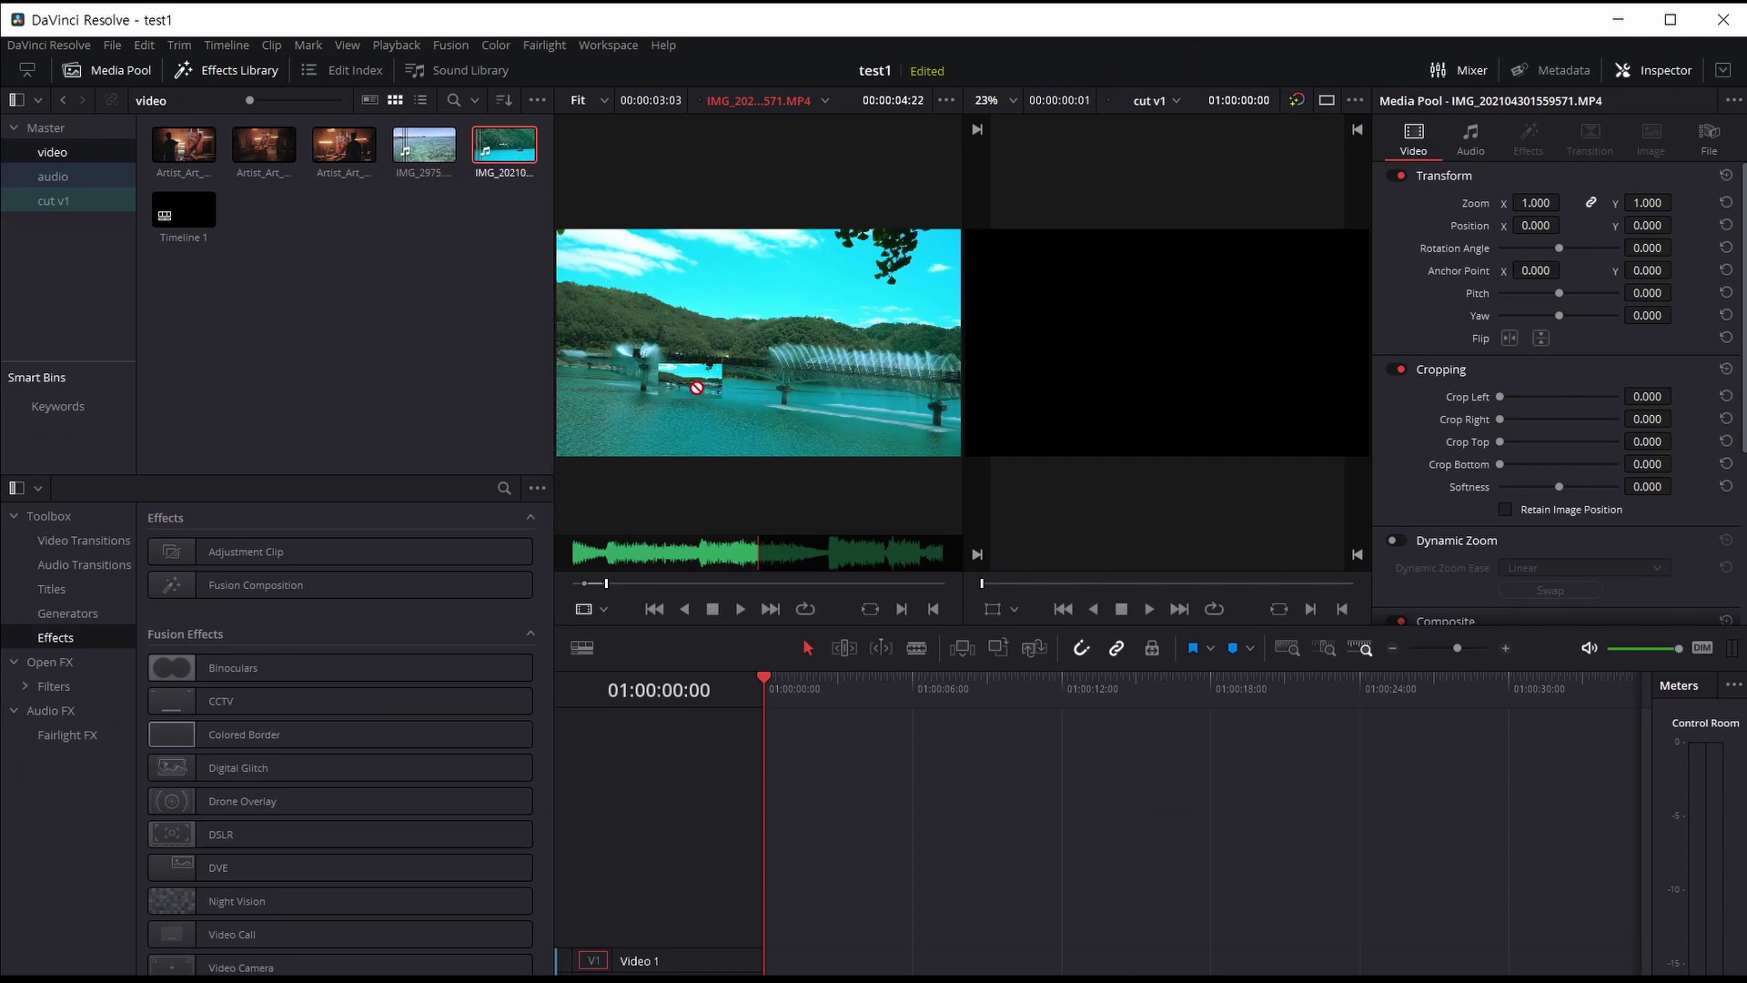
Step: Place the 00:00:03:03 fountain shot at the start of cut v1's Video 1, then resume source playback
{"action": "mouse_move", "coordinate": [692, 366]}
{"action": "left_mouse_down"}
{"action": "mouse_move", "coordinate": [1031, 772]}
{"action": "mouse_move", "coordinate": [760, 368]}
{"action": "mouse_move", "coordinate": [1231, 313]}
{"action": "mouse_move", "coordinate": [1235, 198]}
{"action": "mouse_move", "coordinate": [1251, 239]}
{"action": "mouse_move", "coordinate": [1285, 197]}
{"action": "mouse_move", "coordinate": [1301, 430]}
{"action": "mouse_move", "coordinate": [1236, 505]}
{"action": "left_mouse_up"}
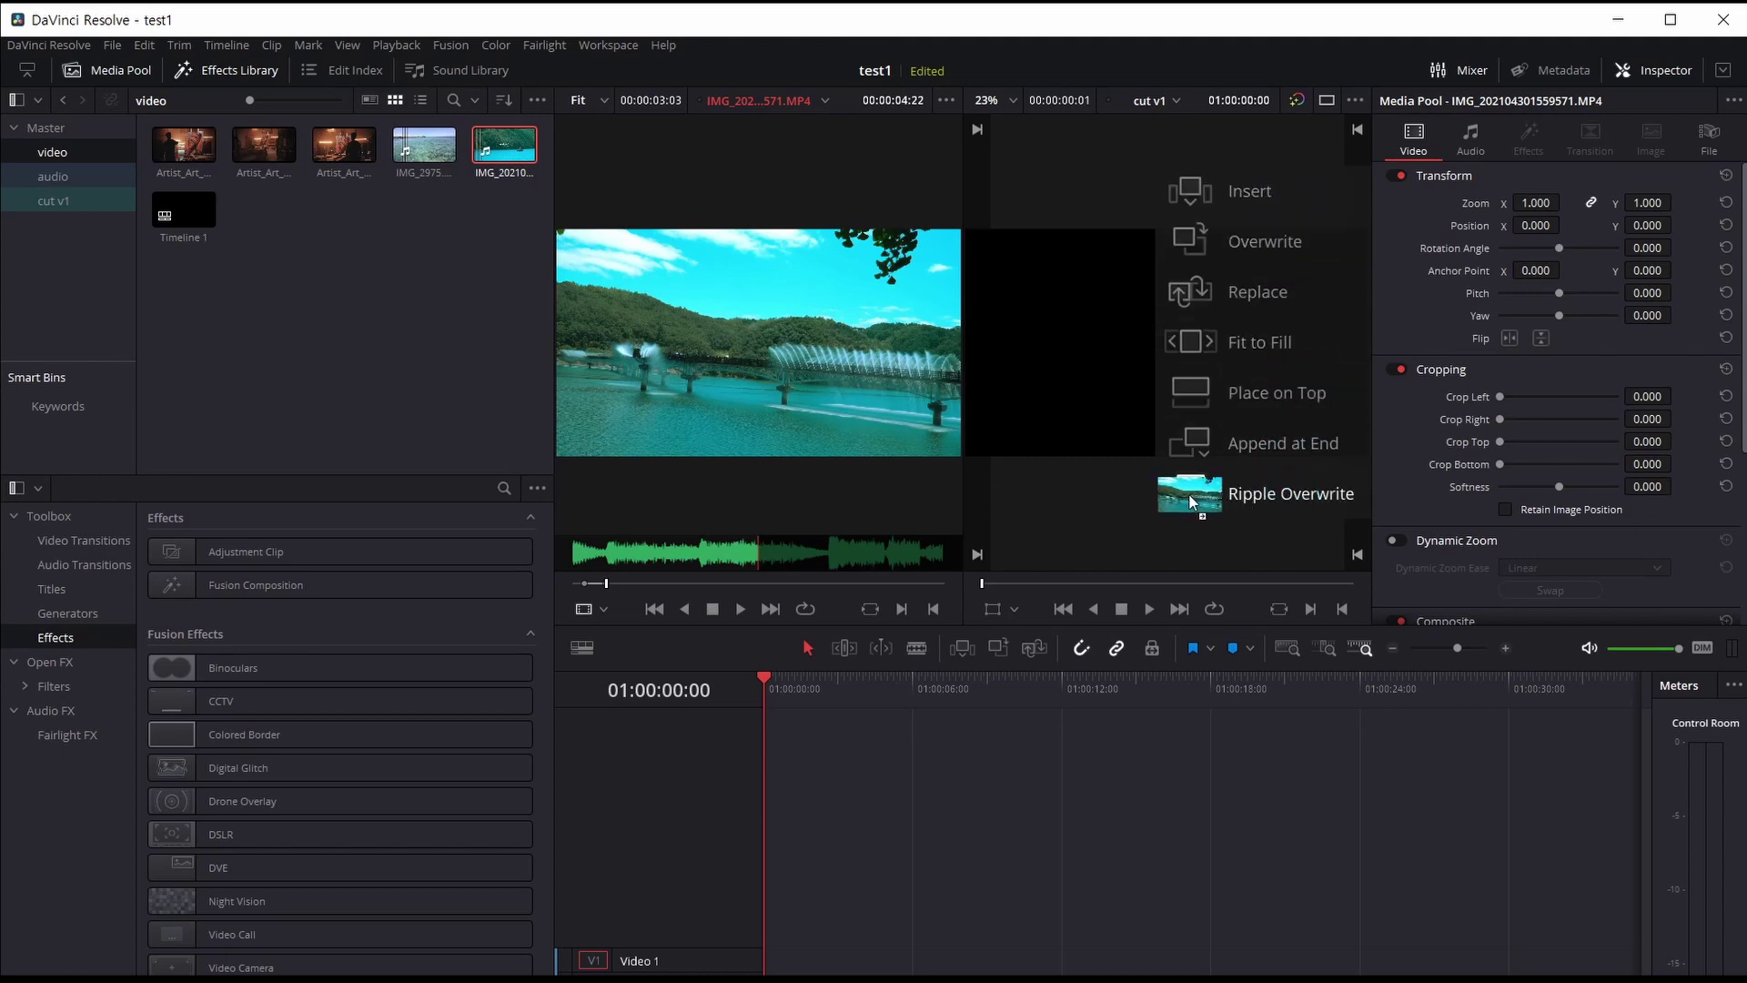
{"action": "mouse_move", "coordinate": [1169, 501]}
{"action": "left_mouse_down"}
{"action": "mouse_move", "coordinate": [781, 320]}
{"action": "mouse_move", "coordinate": [851, 962]}
{"action": "left_mouse_up"}
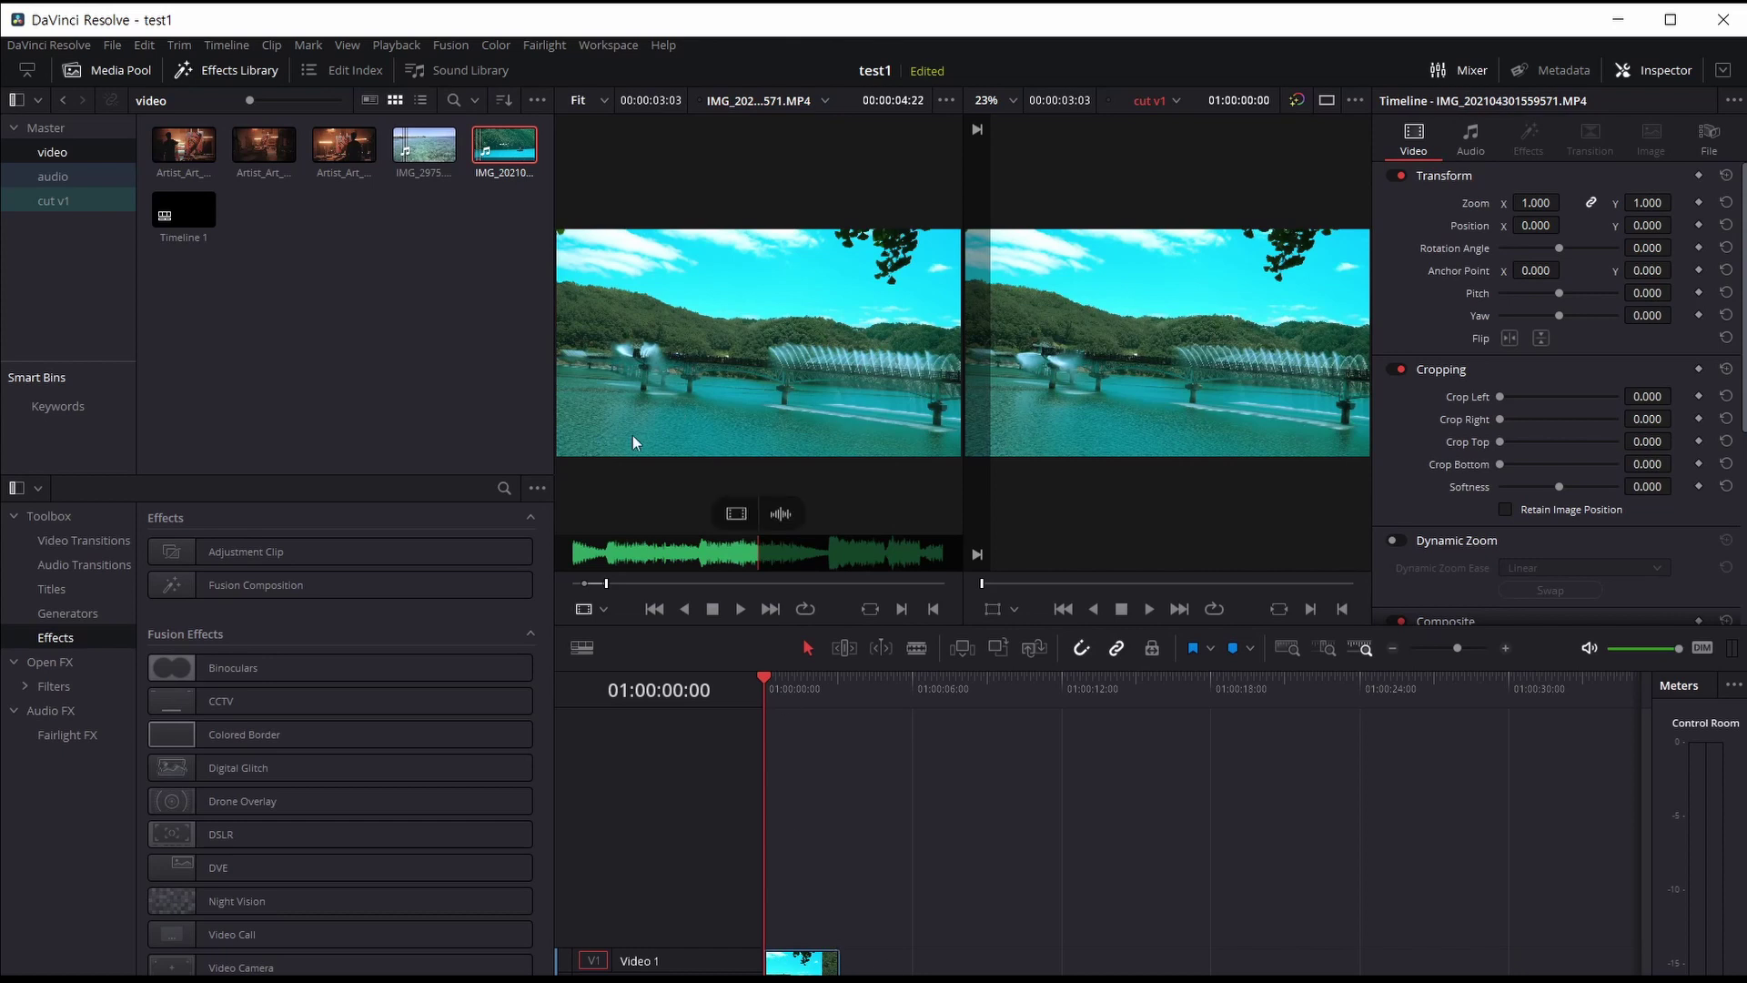
{"action": "left_click", "coordinate": [620, 582]}
{"action": "key", "text": "space"}
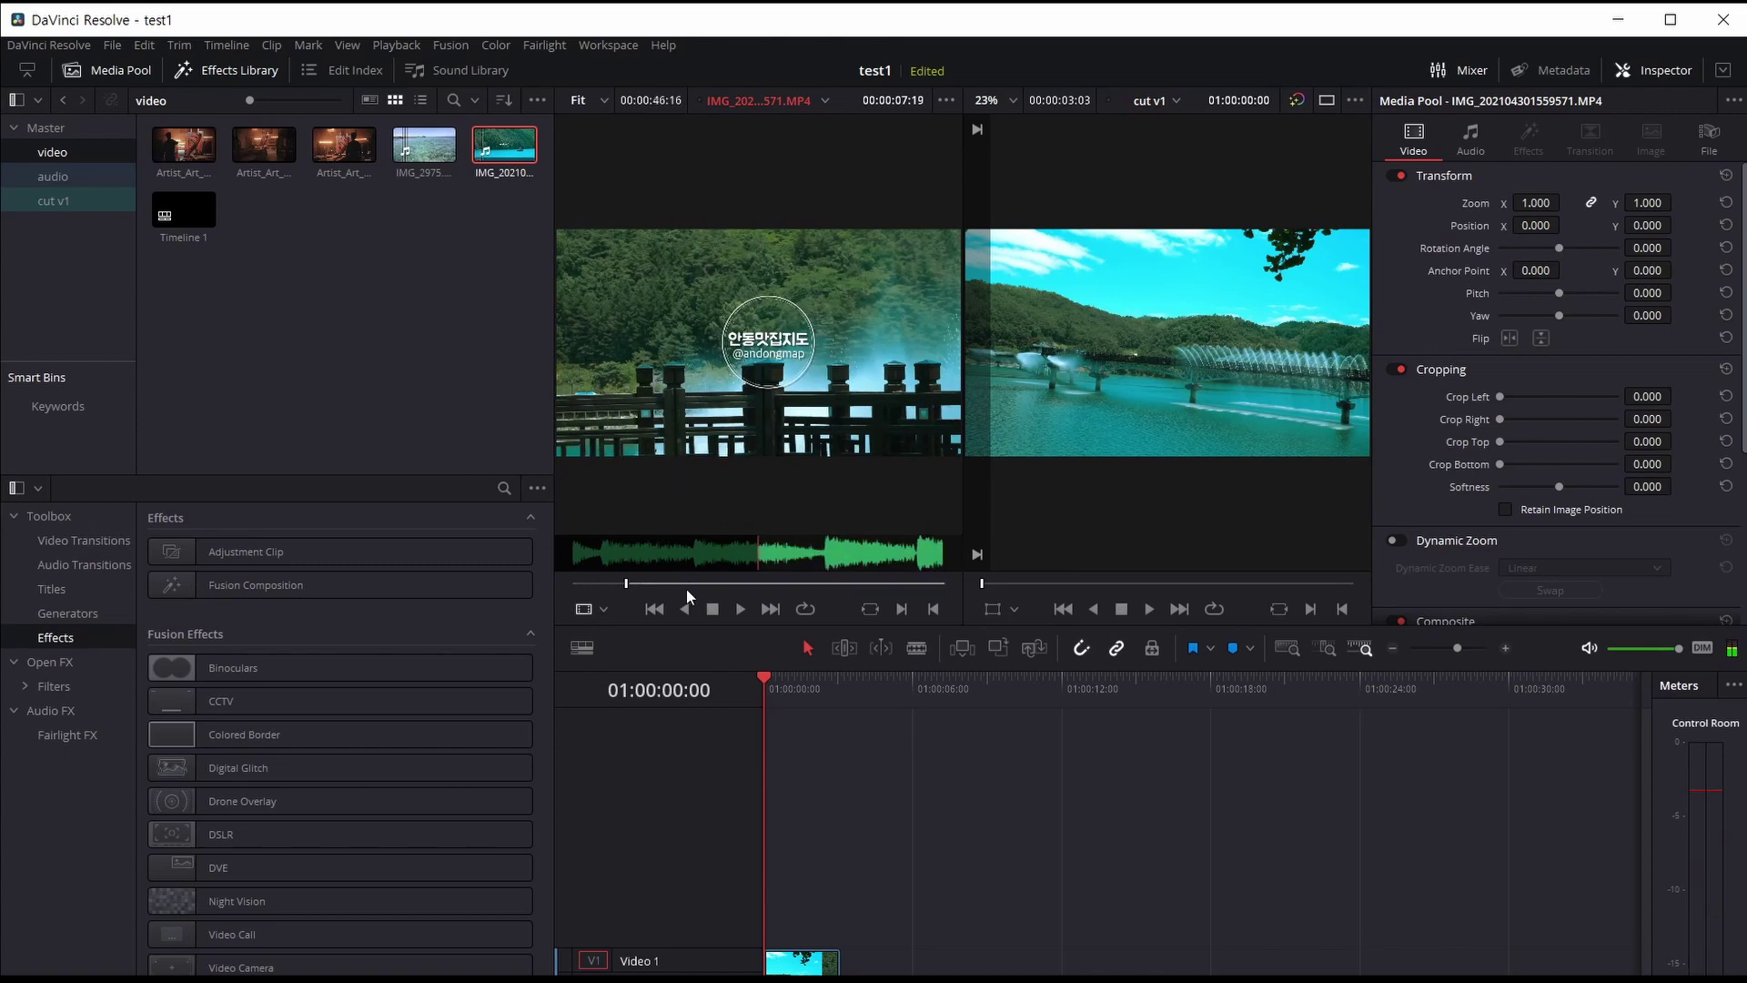
Step: Mark and add two more fountain shots after the first clip on Video 1
{"action": "left_click_drag", "start_coordinate": [687, 585], "coordinate": [713, 585]}
{"action": "key", "text": "o"}
{"action": "left_click_drag", "start_coordinate": [778, 514], "coordinate": [1001, 961]}
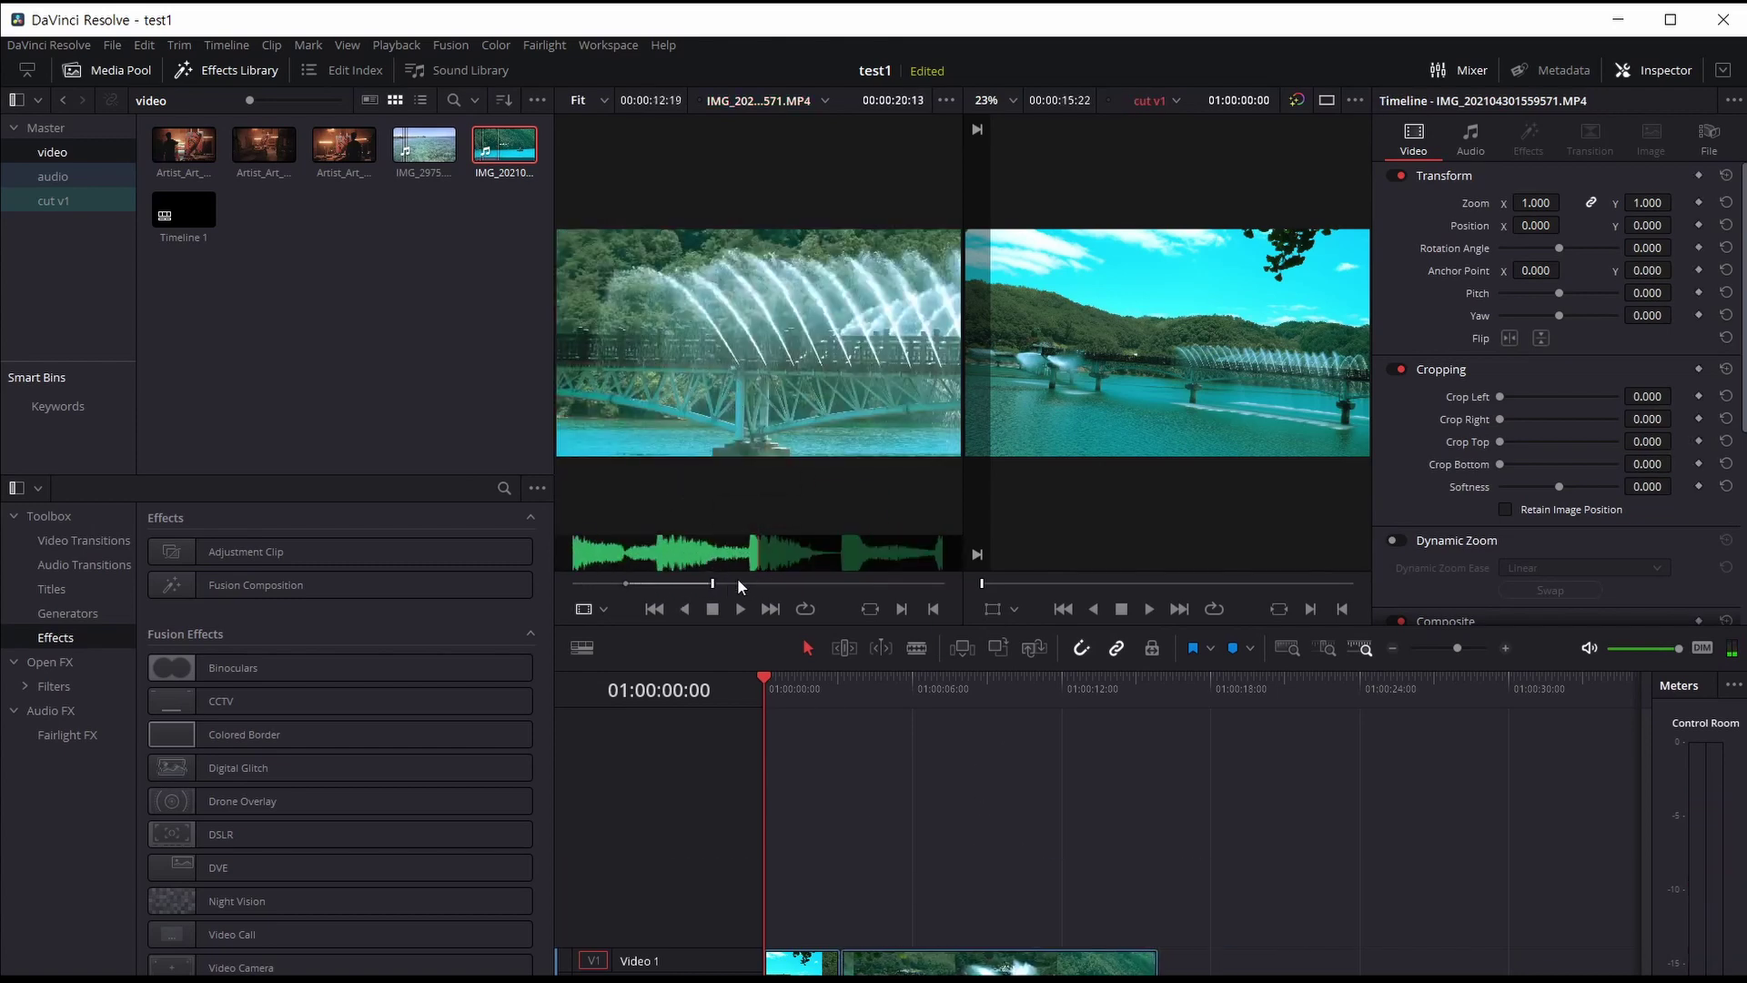
{"action": "left_click", "coordinate": [746, 583]}
{"action": "key", "text": "i"}
{"action": "left_click", "coordinate": [810, 582]}
{"action": "key", "text": "o"}
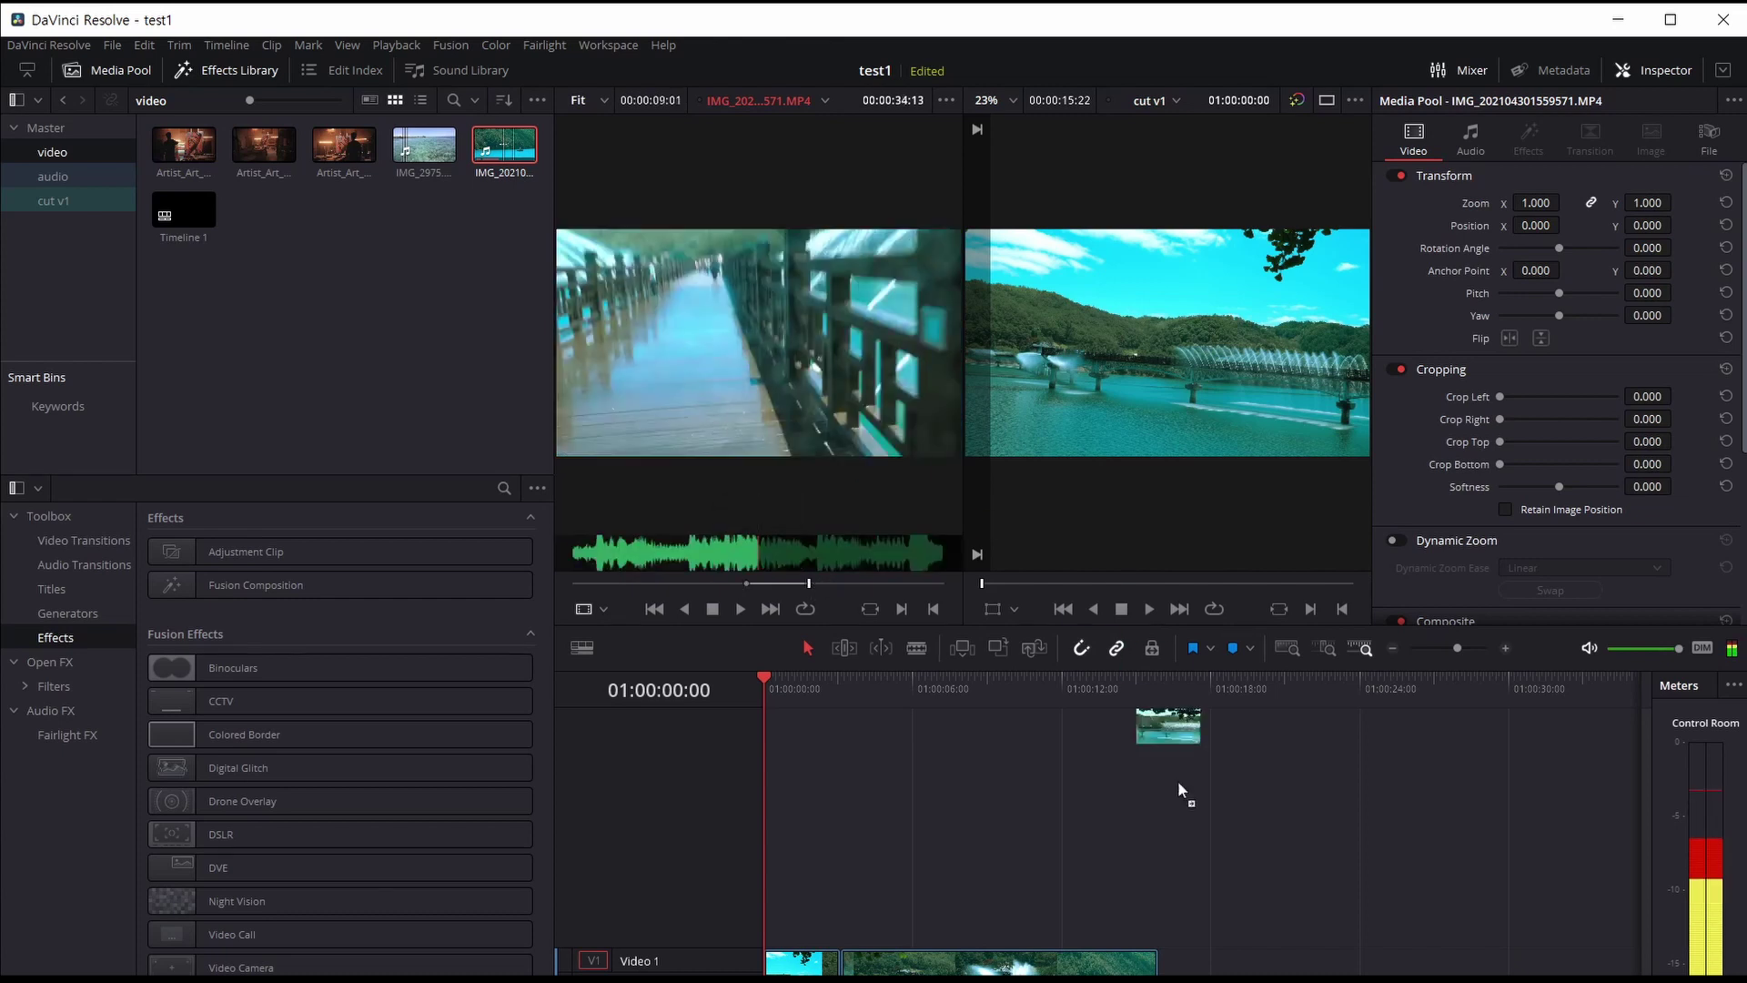
{"action": "left_click_drag", "start_coordinate": [792, 410], "coordinate": [1183, 961]}
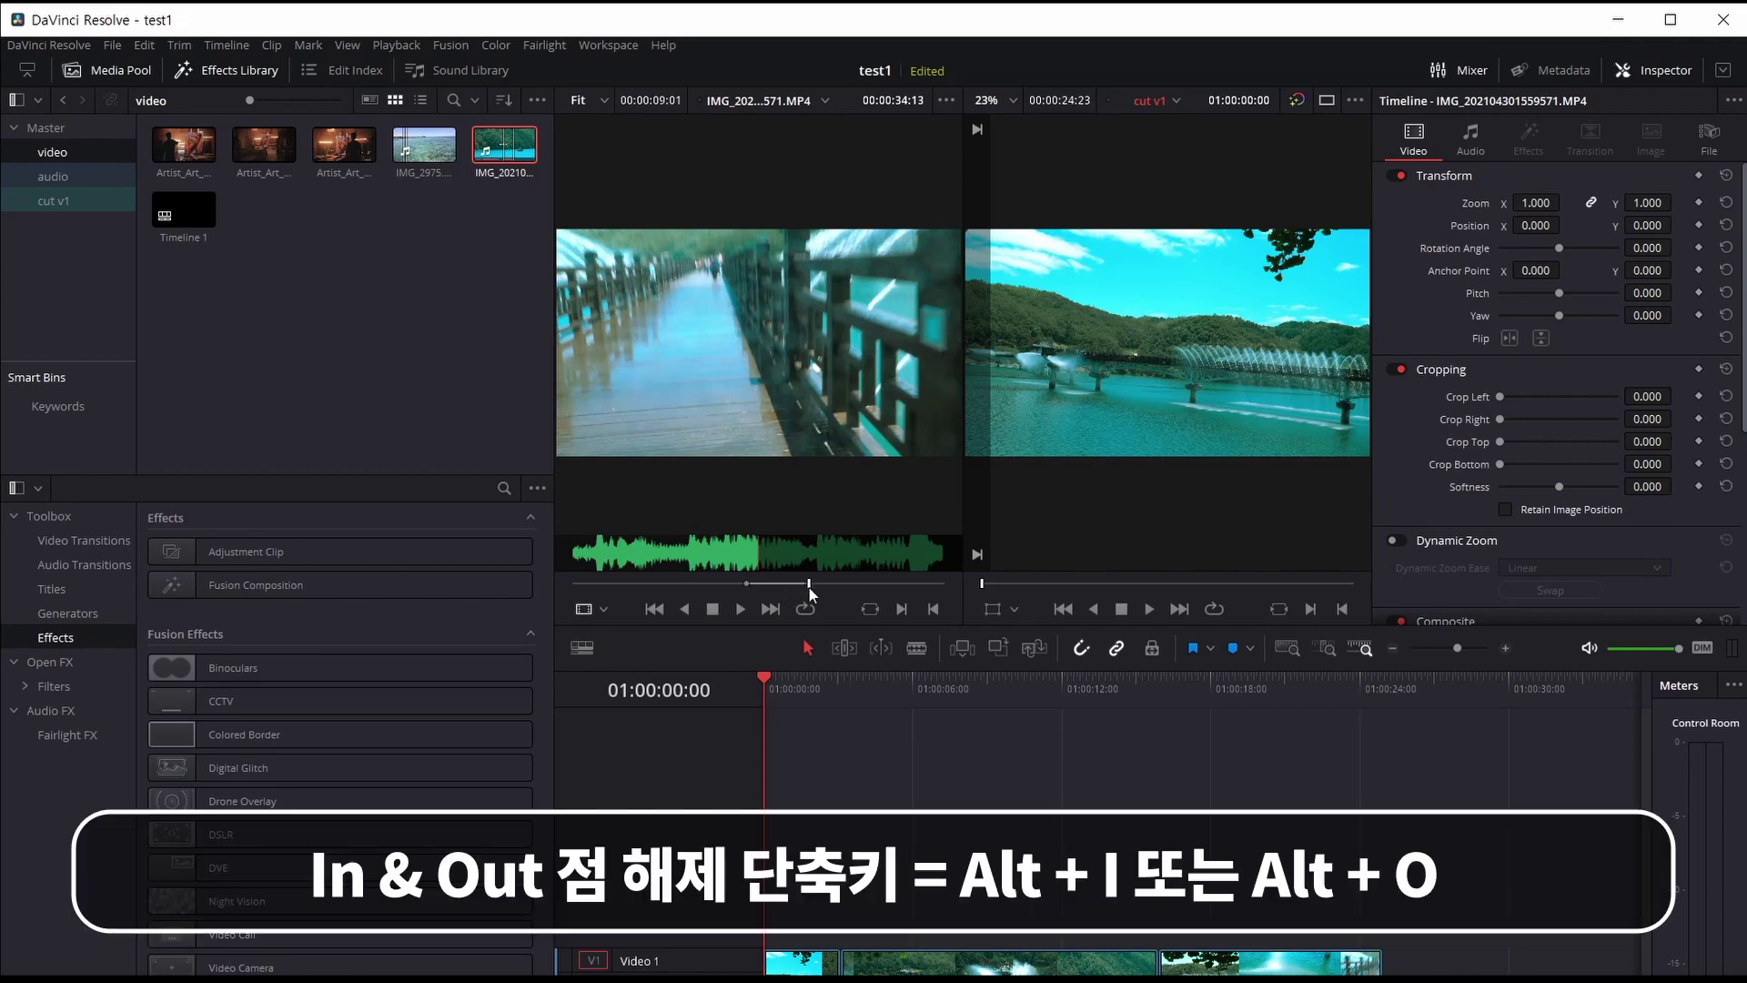
Step: Clear the source marks, mark 22:13 to 38:02, and append that shot to the timeline end
{"action": "left_click", "coordinate": [843, 396]}
{"action": "key", "text": "alt+i"}
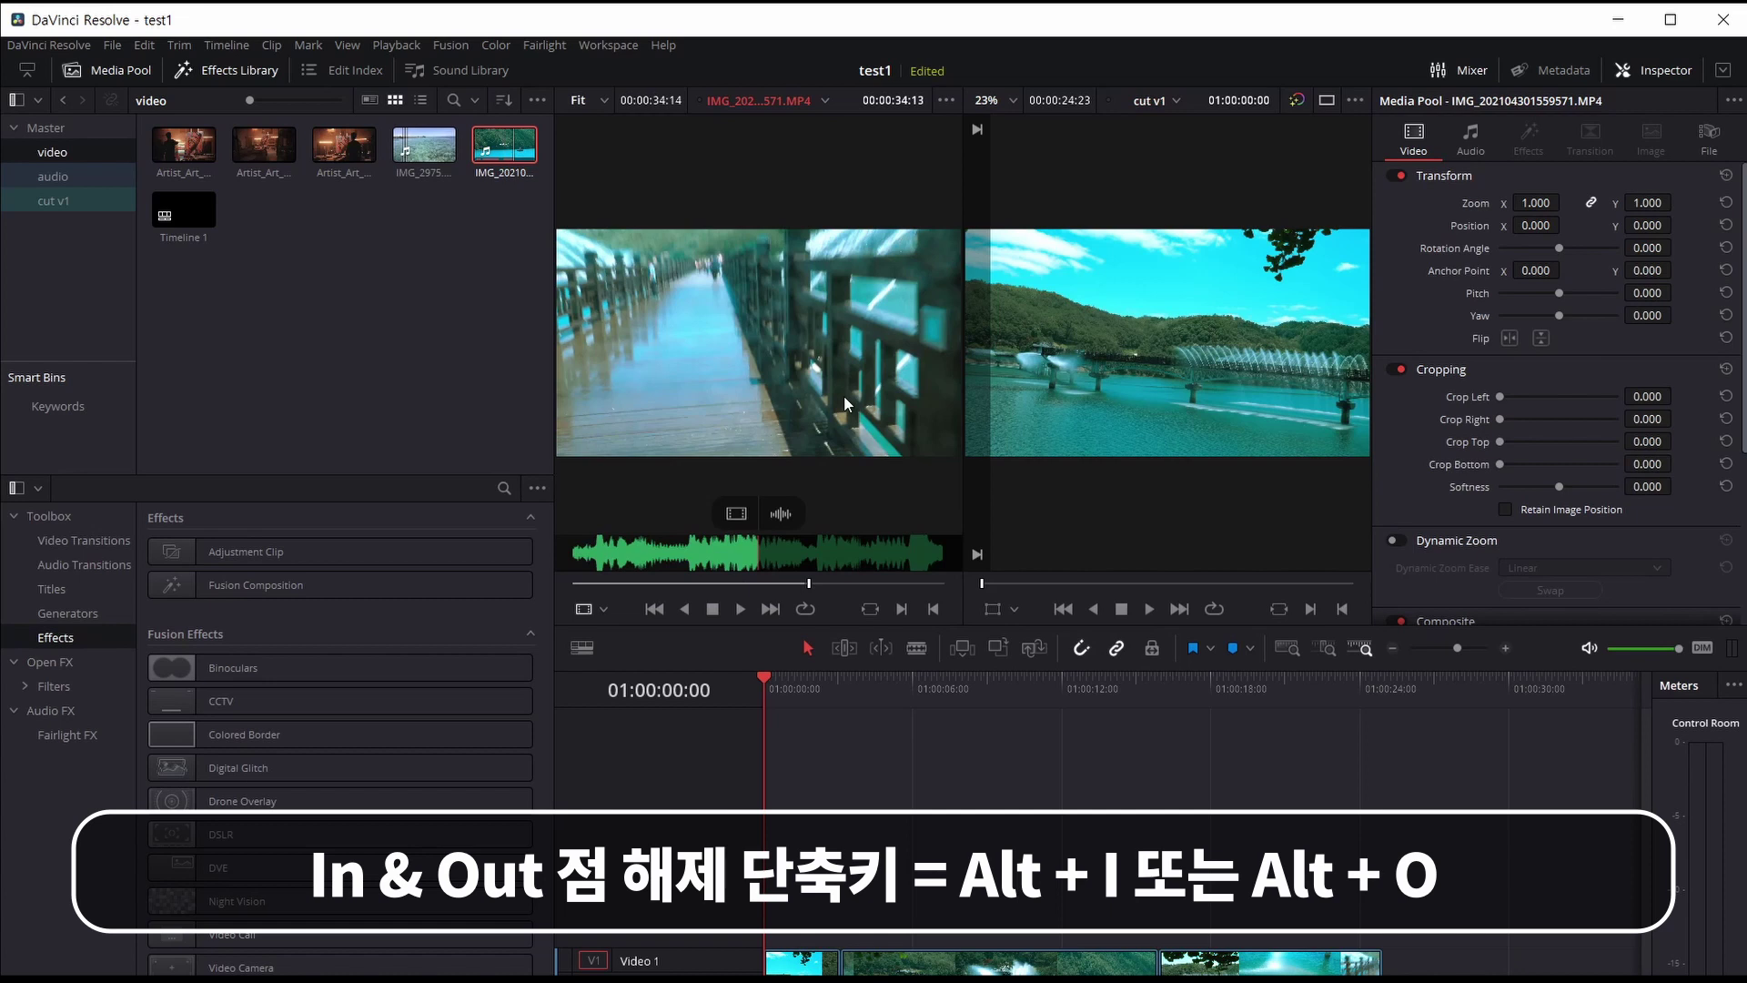
{"action": "key", "text": "alt+o"}
{"action": "left_click_drag", "start_coordinate": [824, 584], "coordinate": [728, 590]}
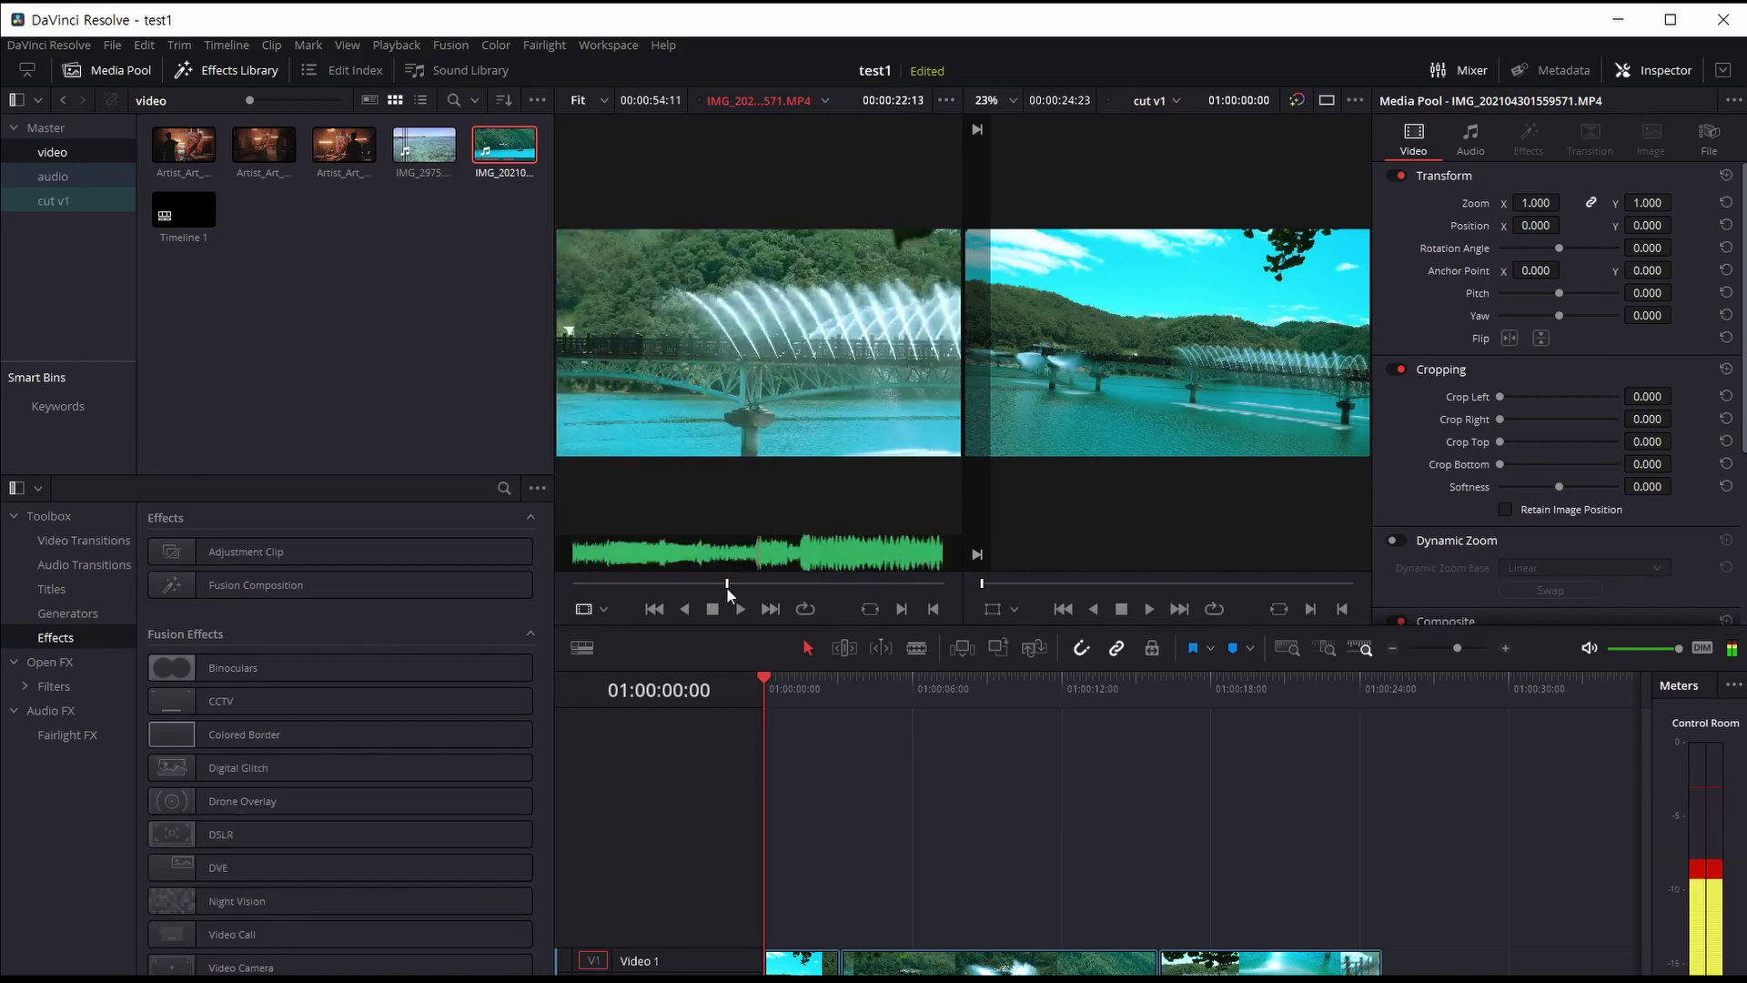
{"action": "key", "text": "i"}
{"action": "left_click", "coordinate": [836, 585]}
{"action": "key", "text": "o"}
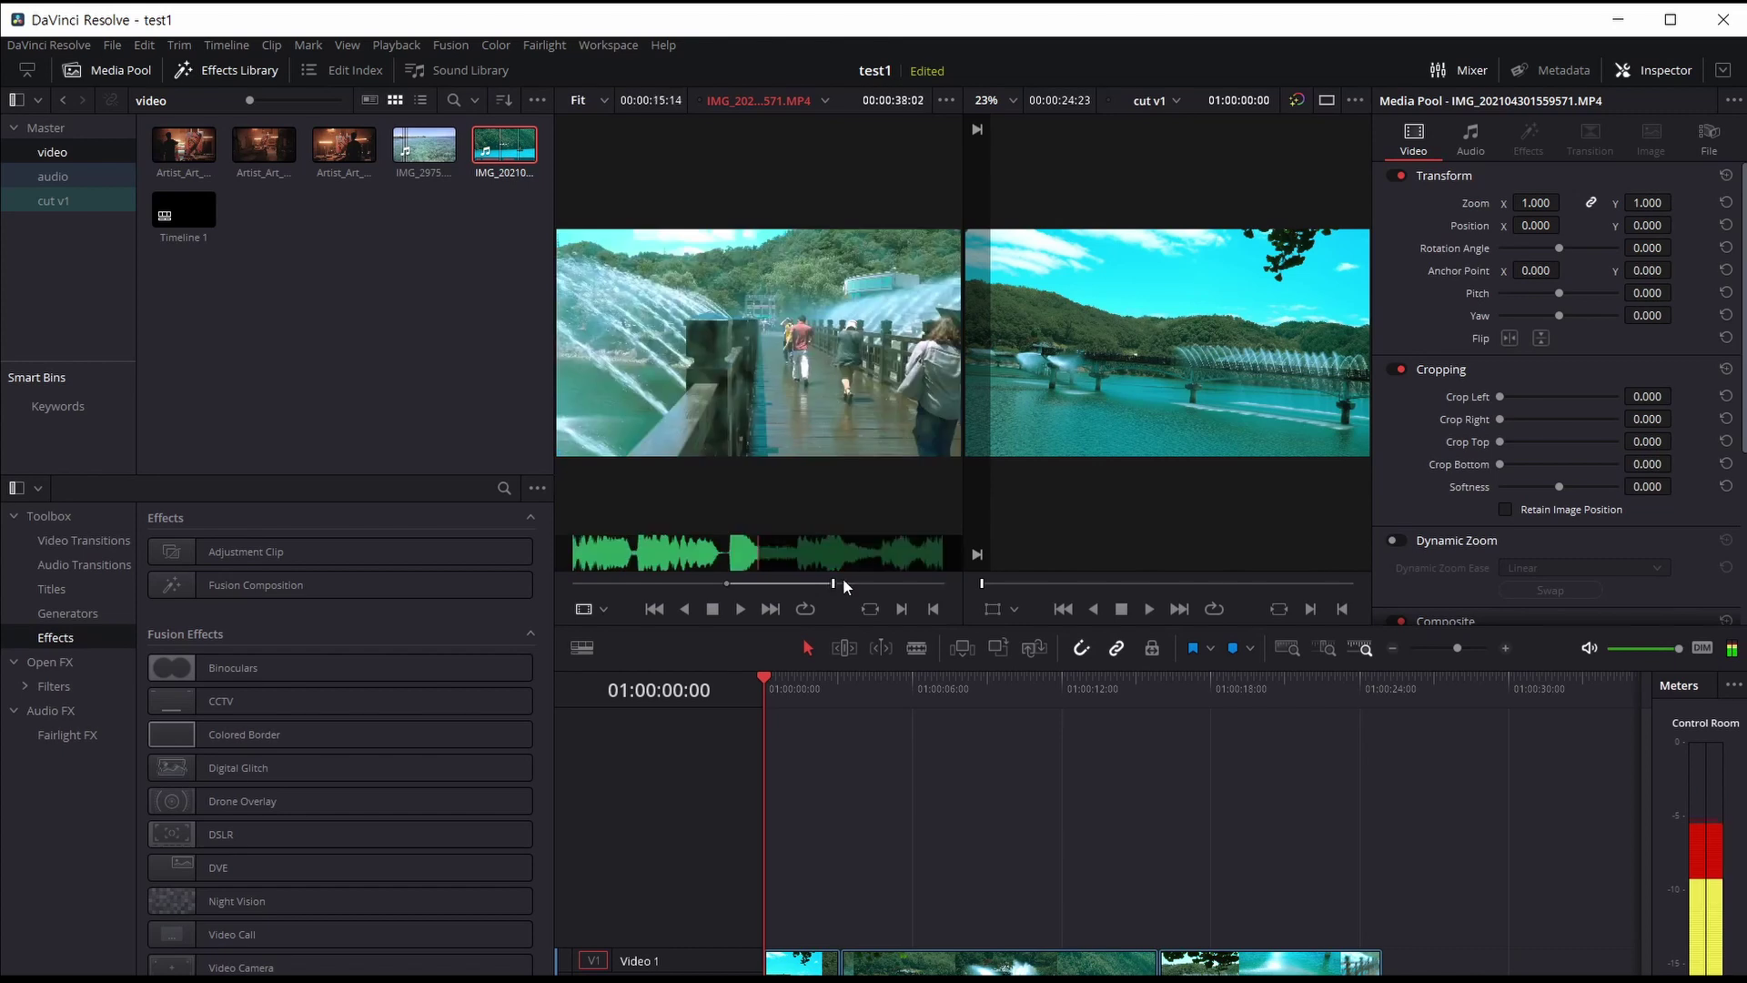
{"action": "key", "text": "shift+F12"}
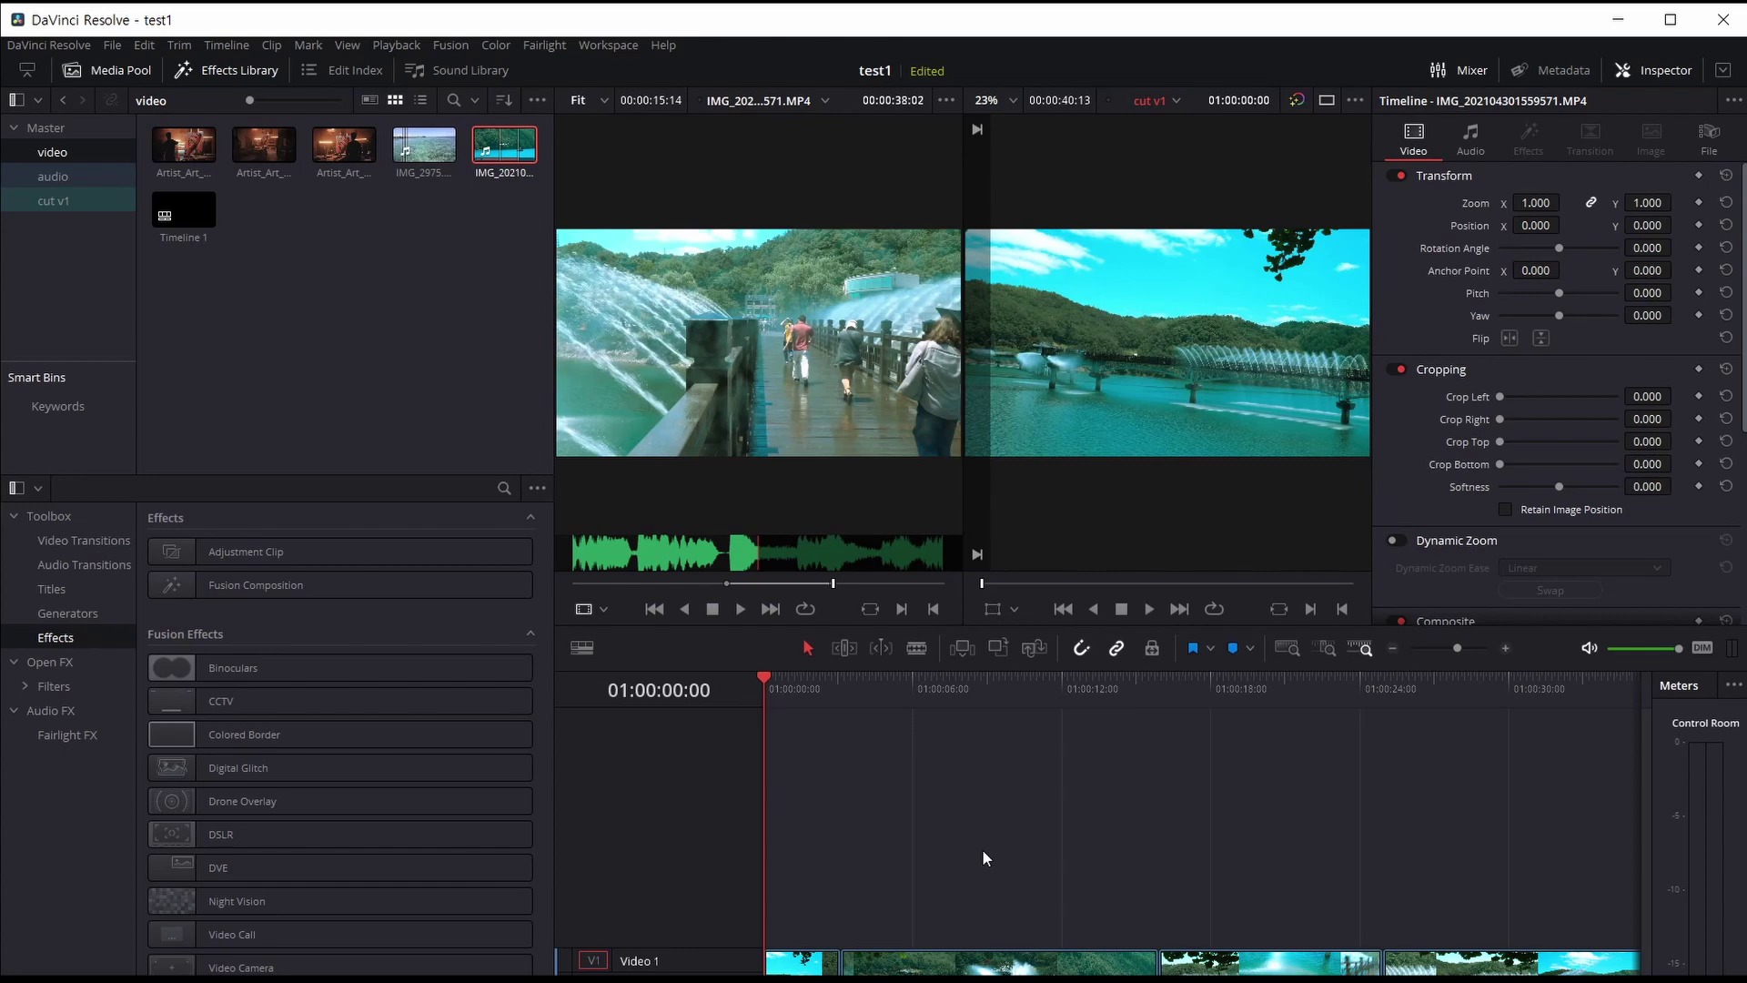
Step: Load IMG_2975.mp4 into the source viewer with its in/out marks cleared, parked at the clip start
{"action": "mouse_move", "coordinate": [793, 506]}
{"action": "left_click", "coordinate": [424, 144]}
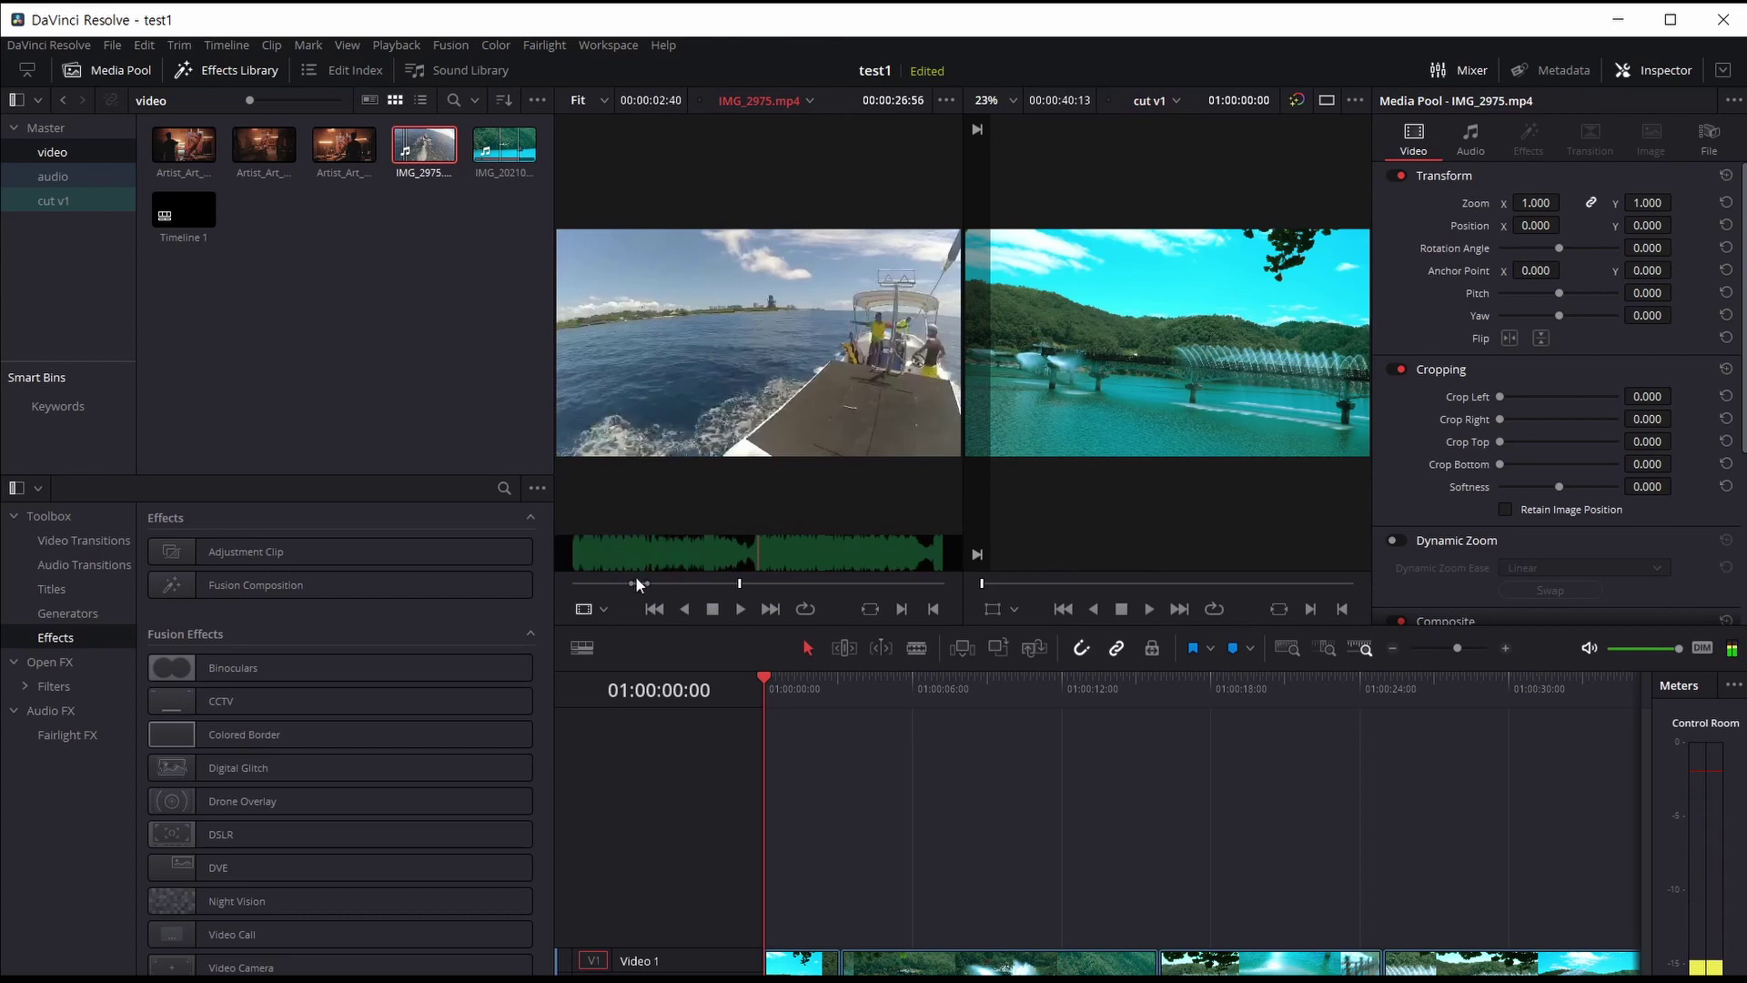
{"action": "key", "text": "alt+x"}
{"action": "key", "text": "Home"}
Step: Trial the underwater clip on a new Video 2 track near the timeline start, then undo it
{"action": "left_click_drag", "start_coordinate": [748, 391], "coordinate": [838, 953]}
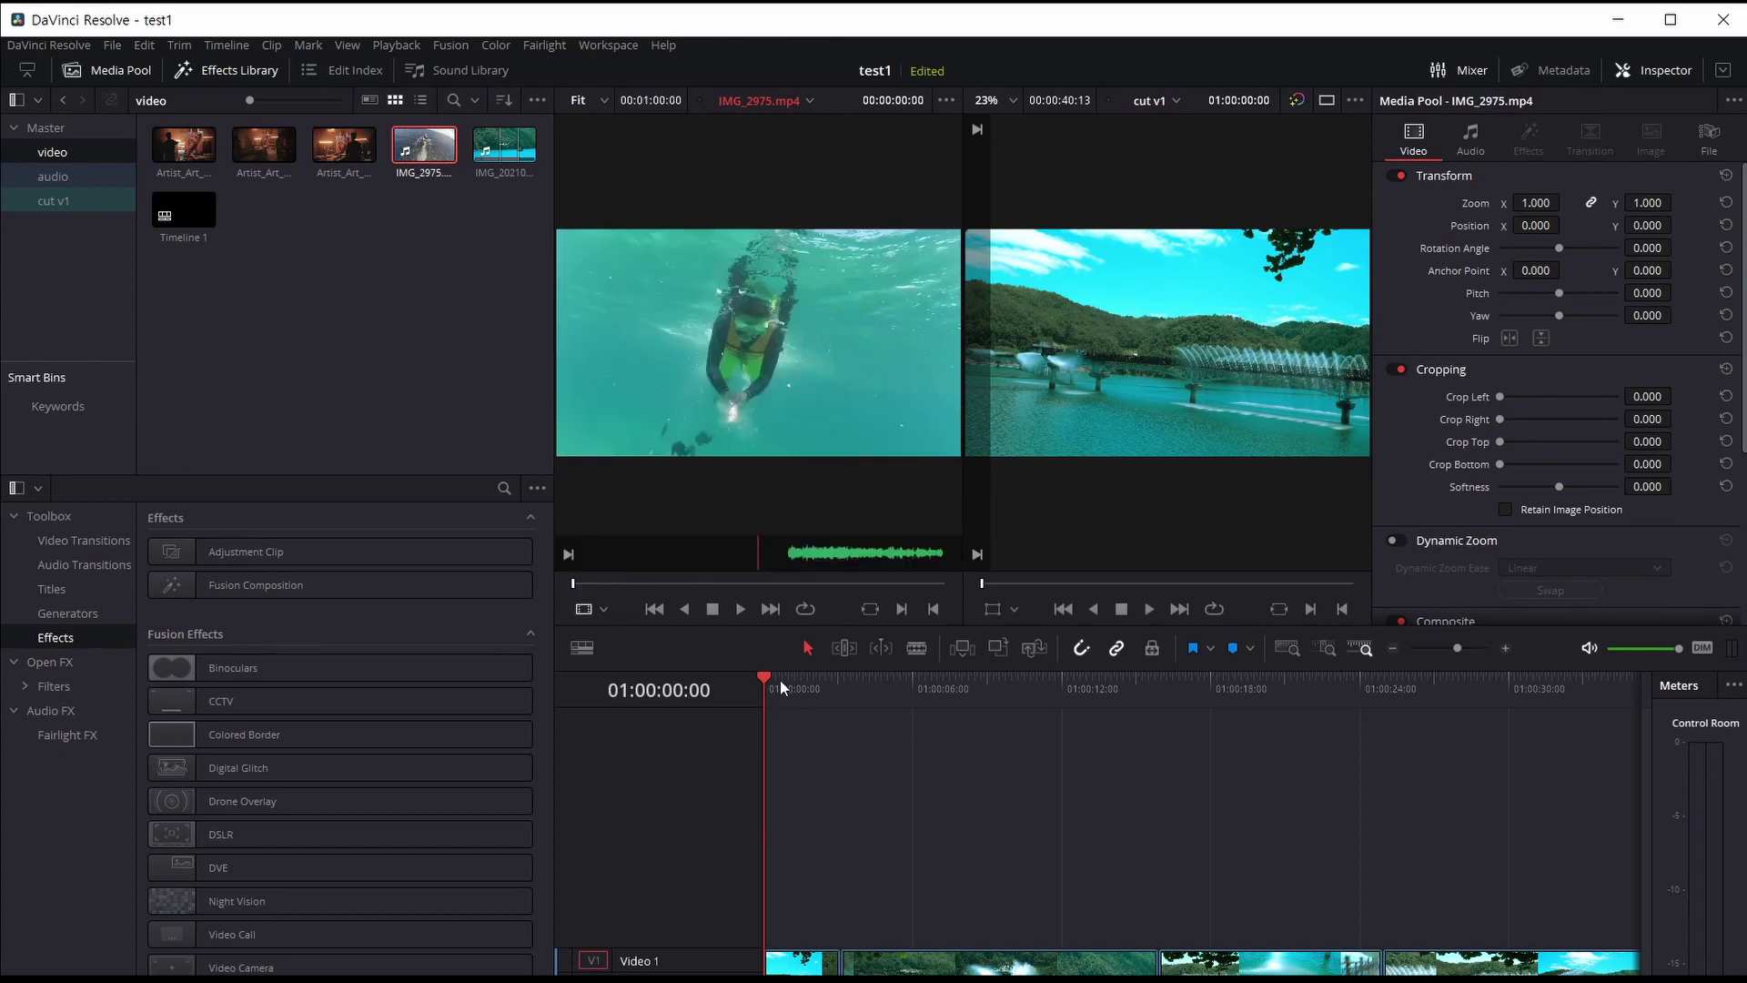
{"action": "left_click_drag", "start_coordinate": [761, 674], "coordinate": [833, 679]}
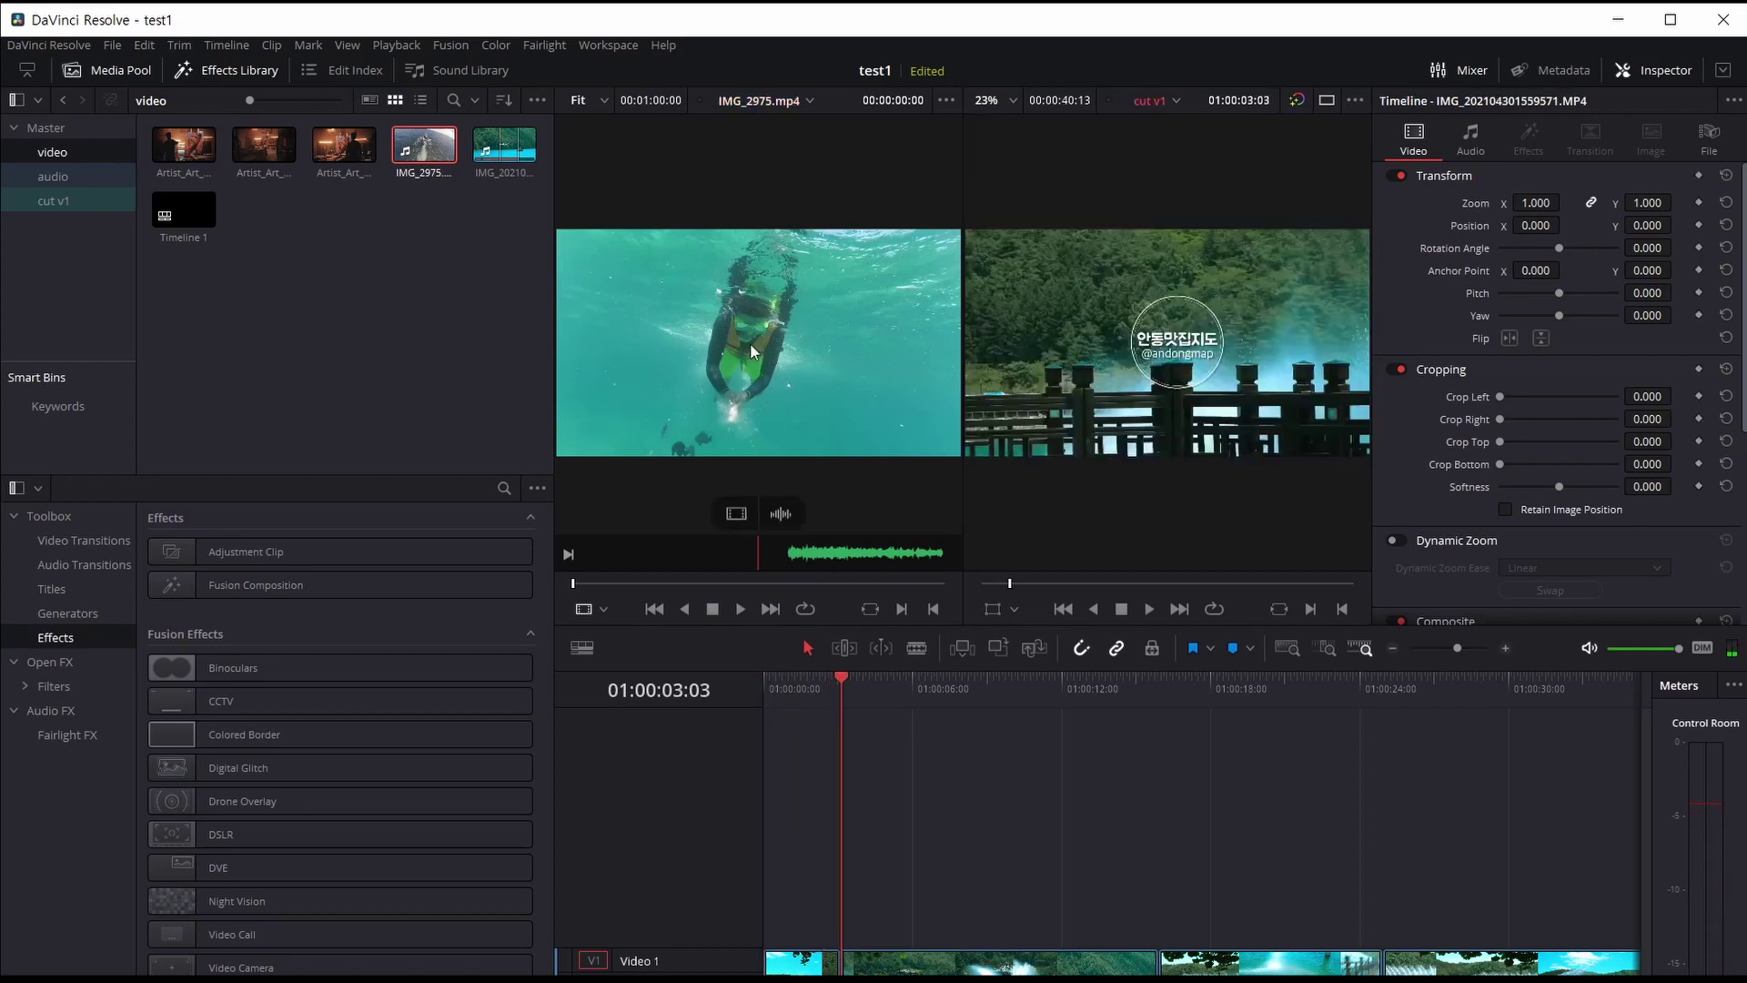
{"action": "left_click_drag", "start_coordinate": [750, 347], "coordinate": [788, 398]}
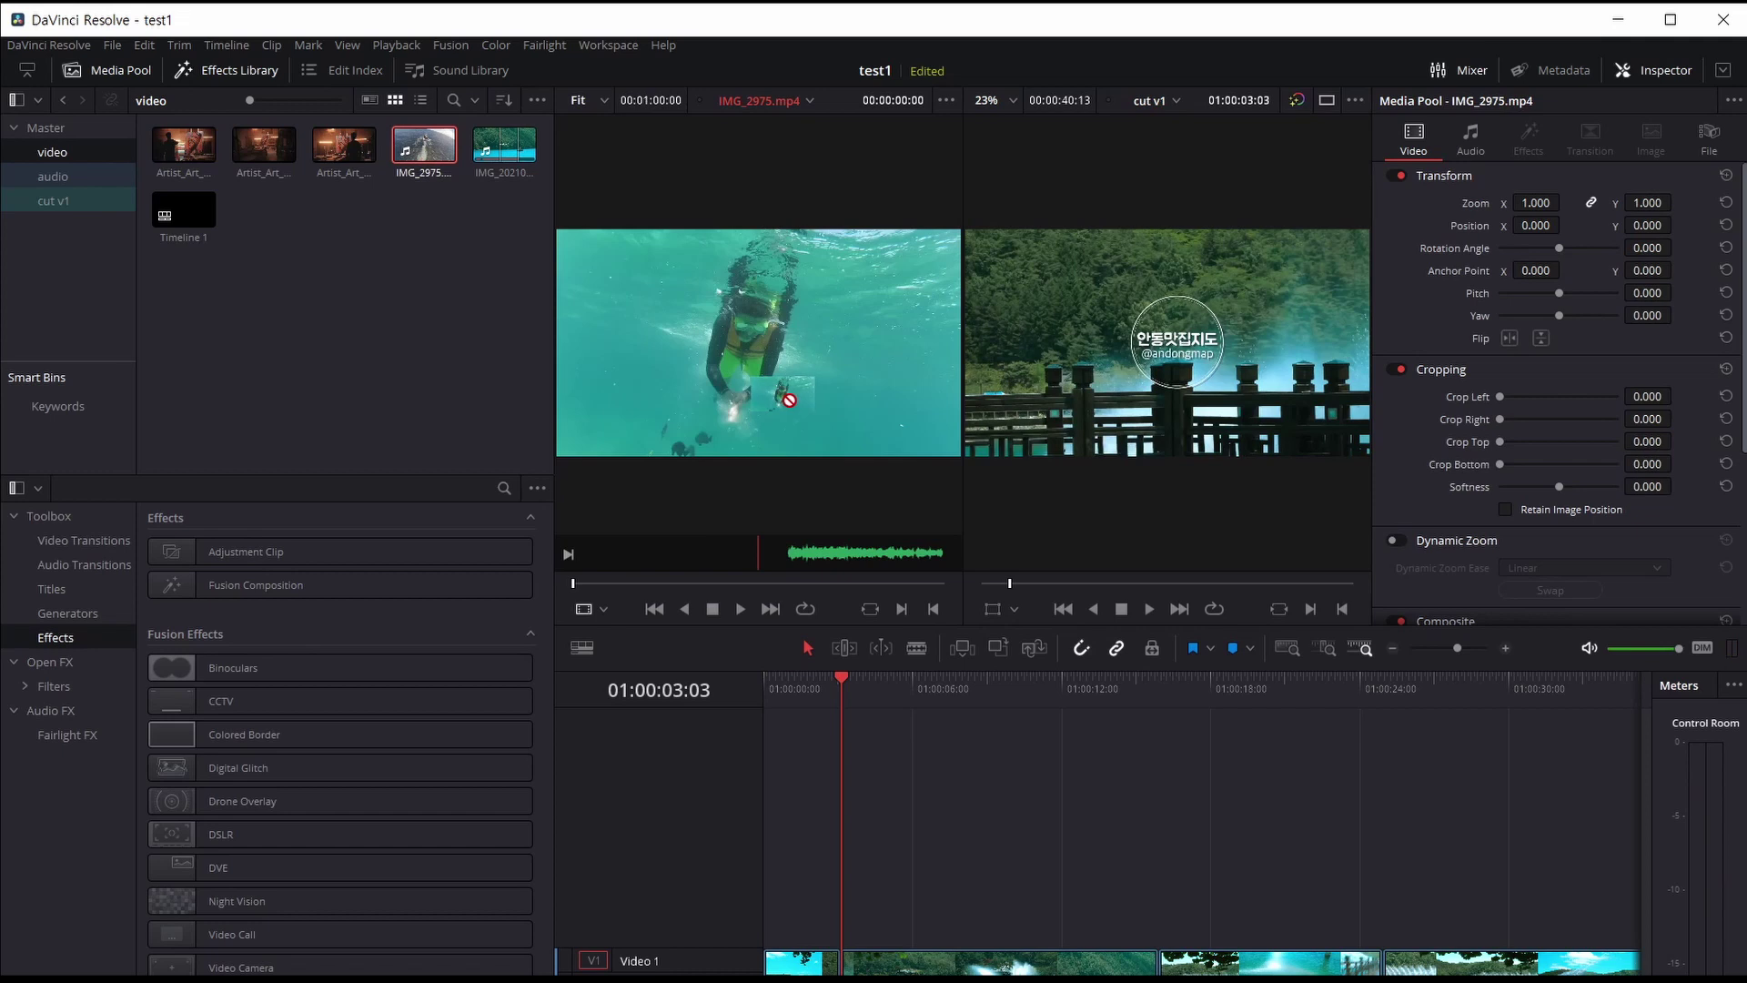
{"action": "mouse_move", "coordinate": [788, 400]}
{"action": "left_mouse_down"}
{"action": "mouse_move", "coordinate": [854, 819]}
{"action": "mouse_move", "coordinate": [797, 316]}
{"action": "mouse_move", "coordinate": [1227, 201]}
{"action": "mouse_move", "coordinate": [1198, 389]}
{"action": "left_mouse_up"}
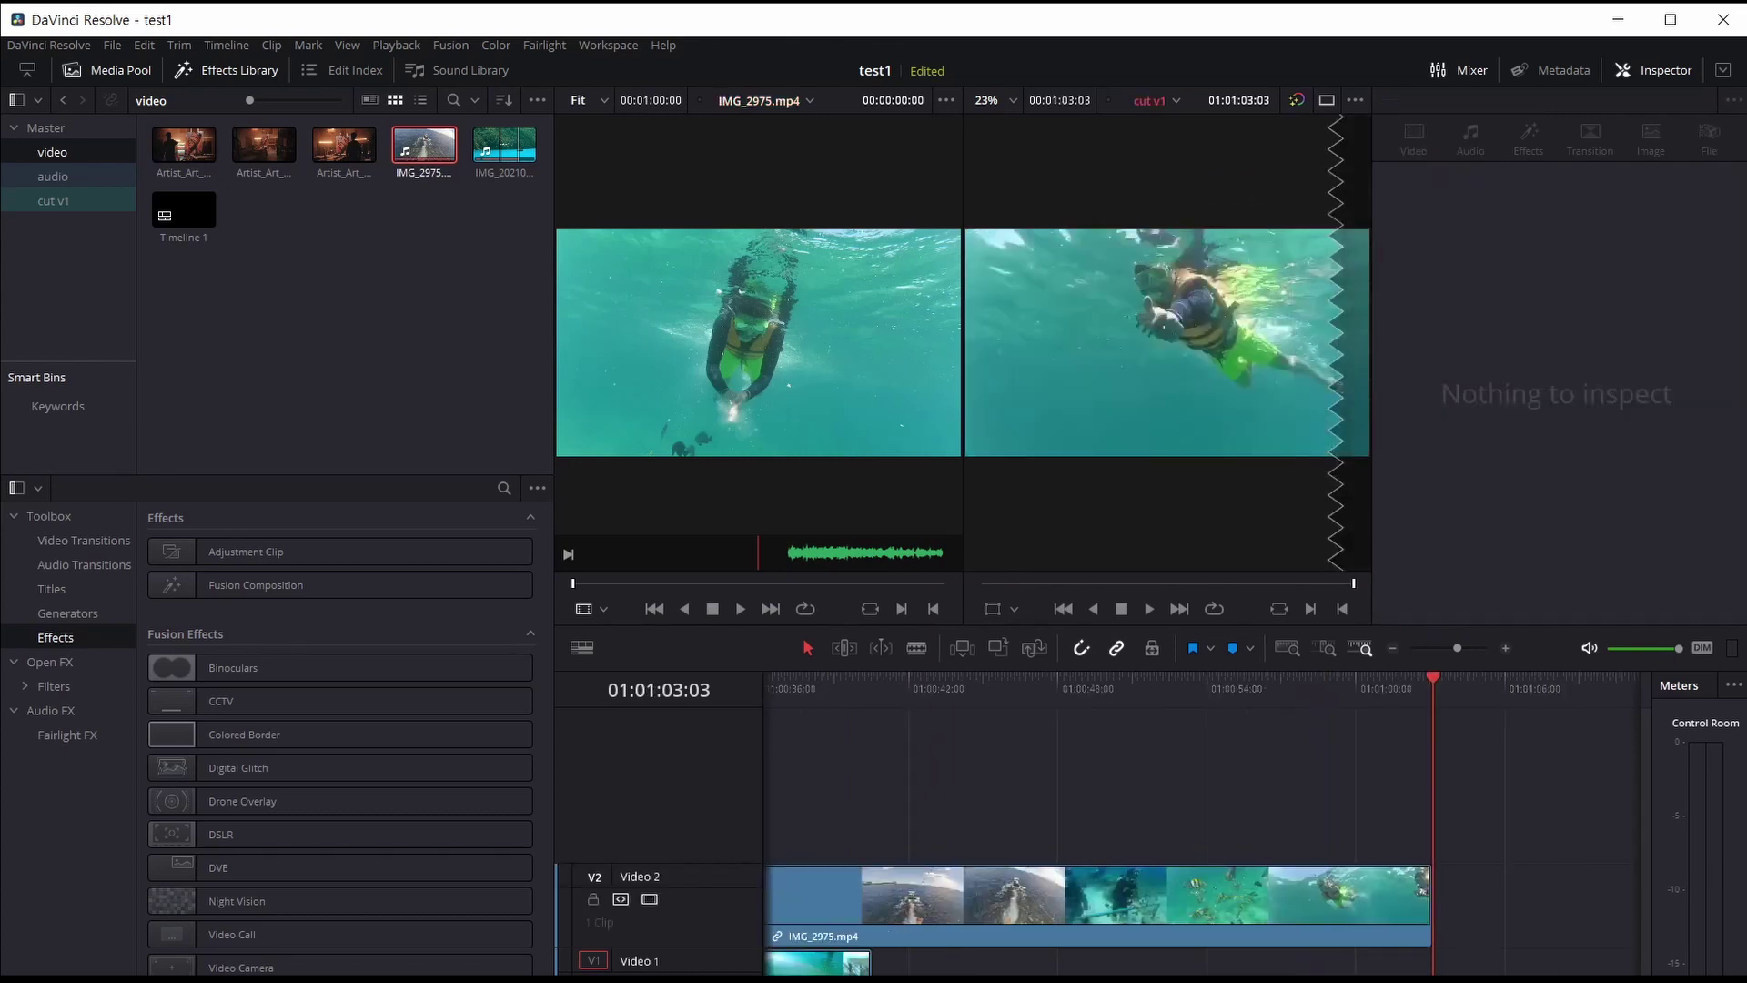
{"action": "scroll", "coordinate": [1021, 932], "scroll_direction": "left", "scroll_amount": 3}
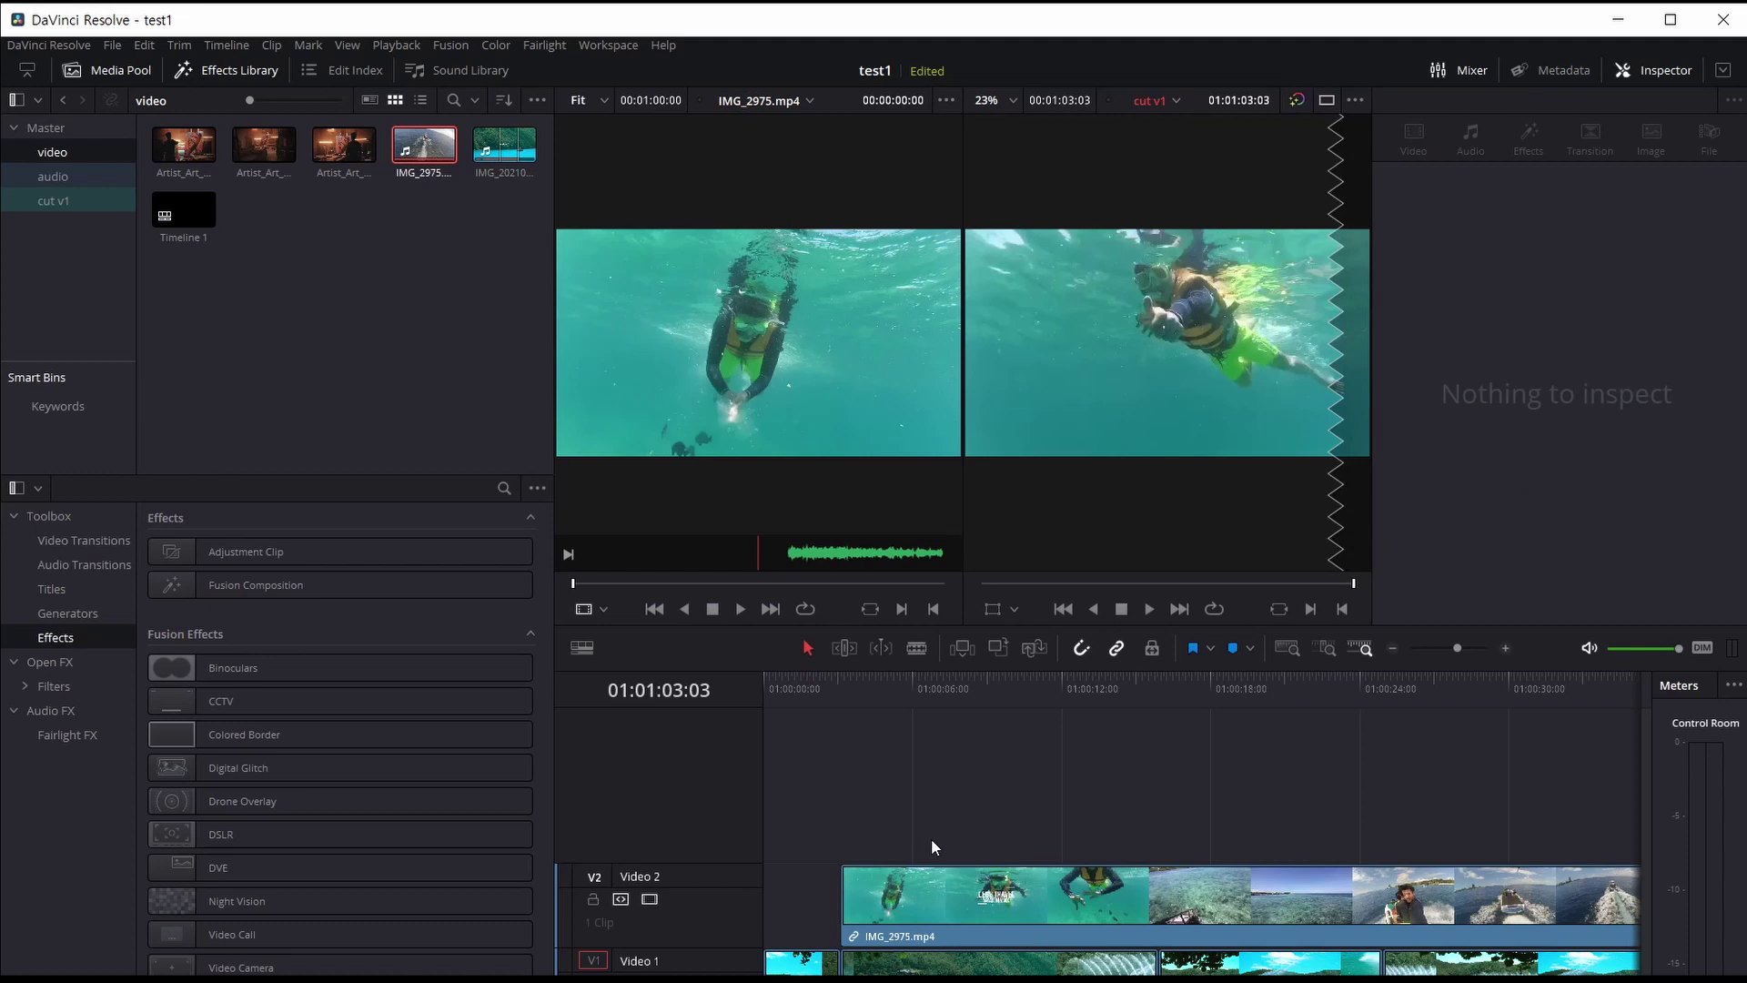
{"action": "key", "text": "ctrl+z"}
{"action": "left_click_drag", "start_coordinate": [771, 326], "coordinate": [1233, 197]}
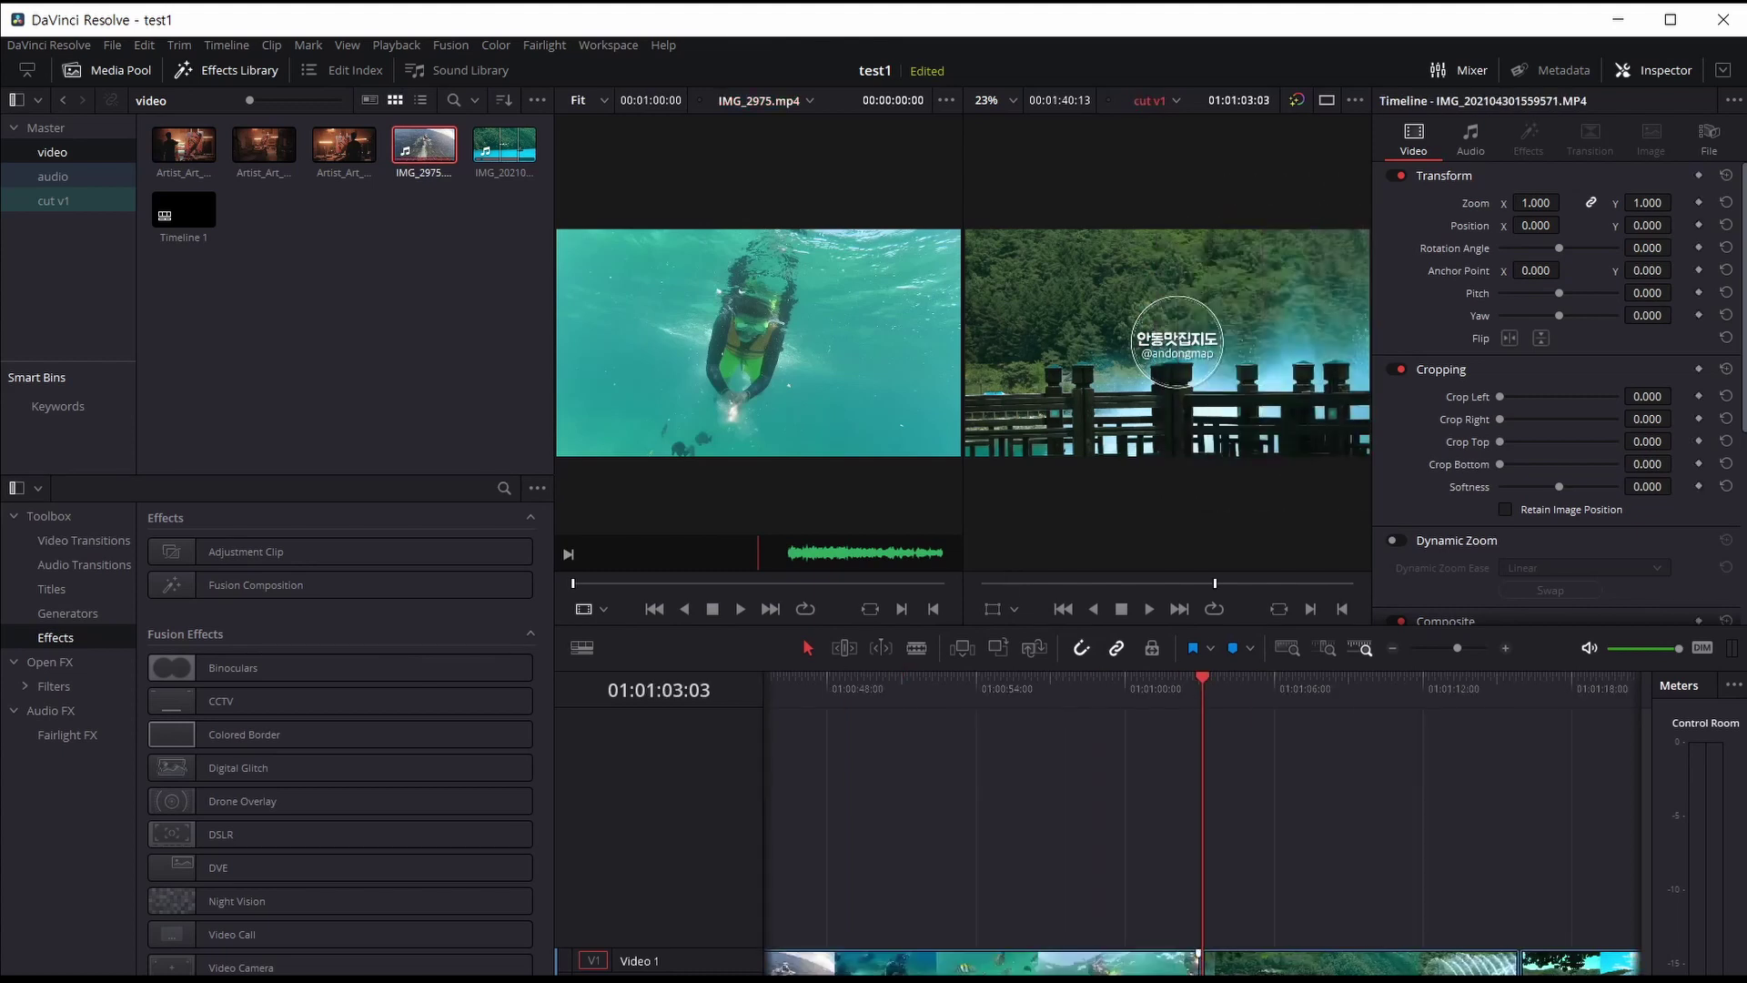
Step: Fit the whole cut v1 edit in view, return to its start and undo two timeline edits
{"action": "key", "text": "shift+z"}
{"action": "key", "text": "Home"}
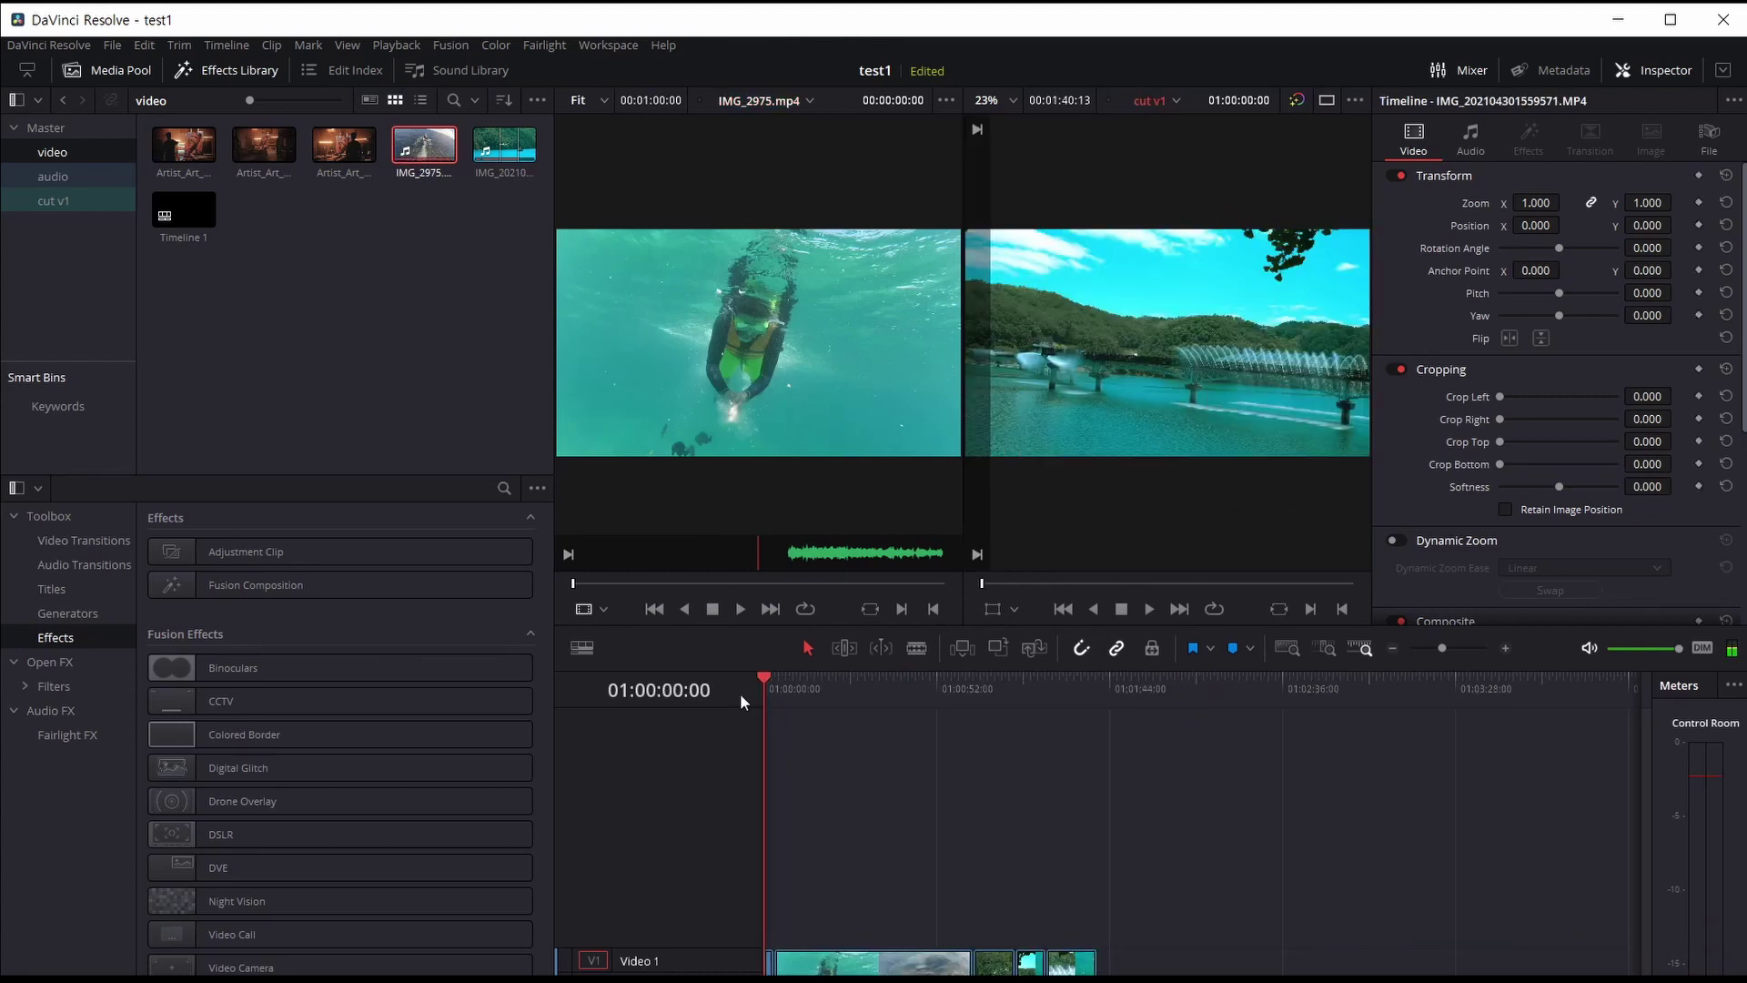
{"action": "key", "text": "ctrl+z"}
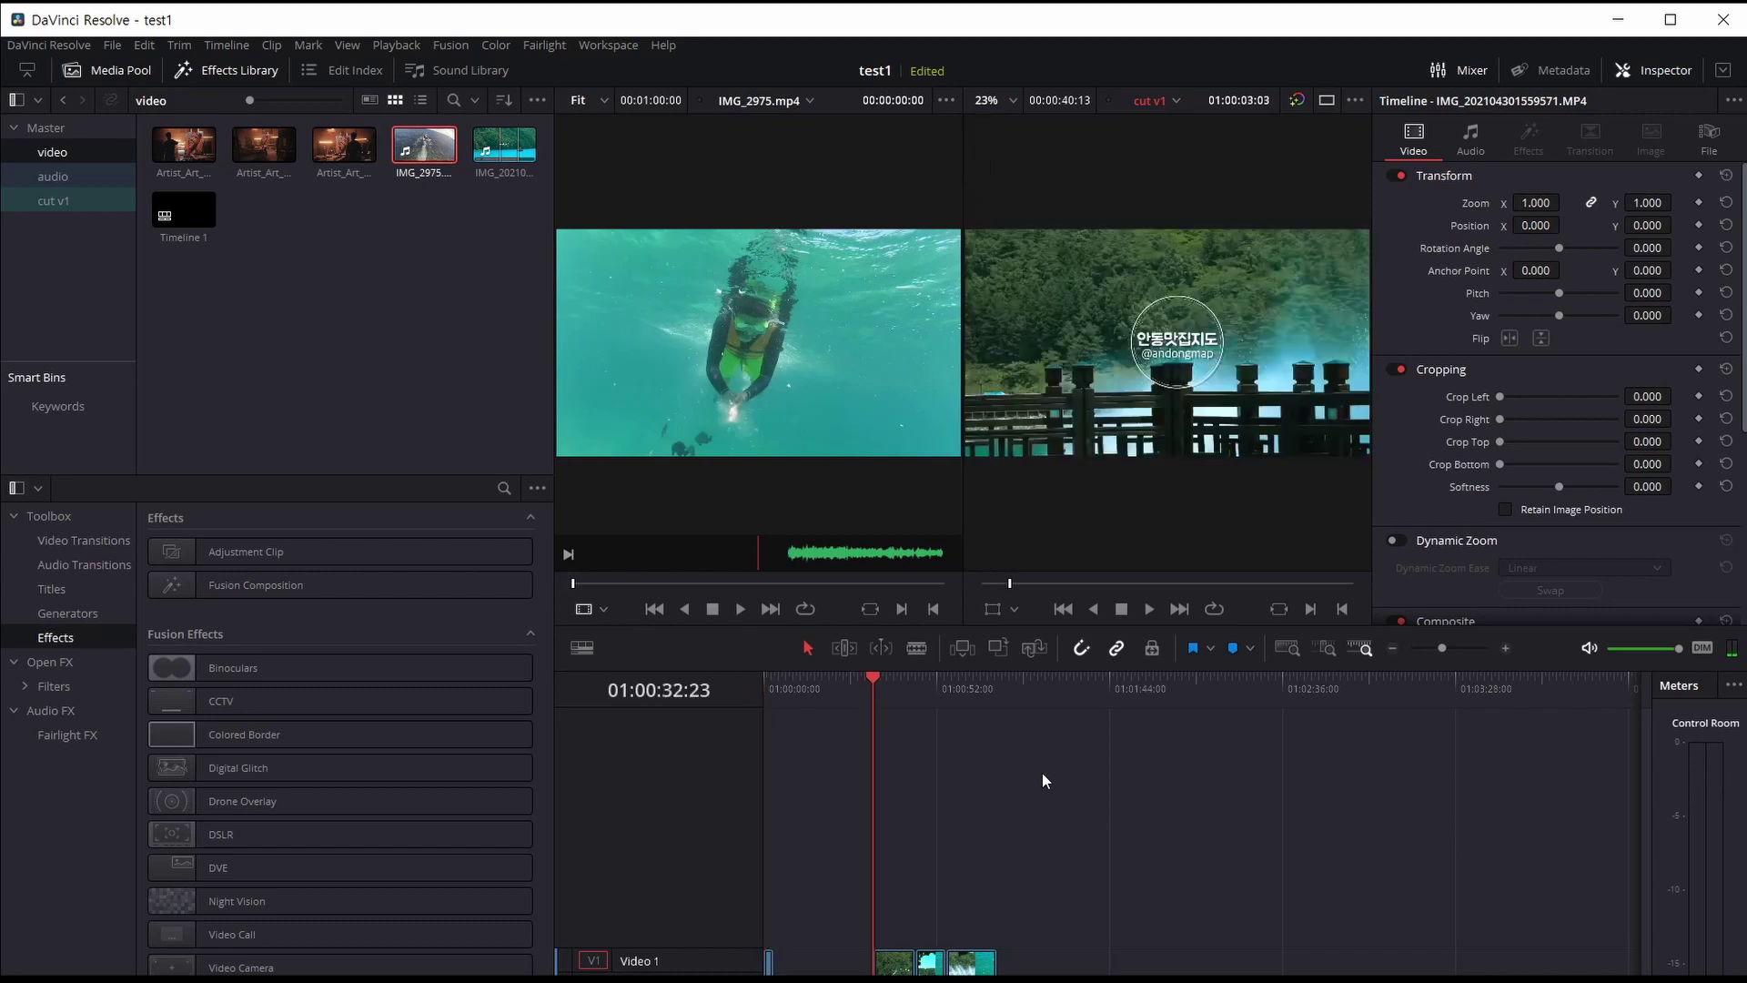
{"action": "key", "text": "ctrl+z"}
Step: Compare the edit overlay options, then place IMG_2975.mp4 on top at the start on Video 2
{"action": "mouse_move", "coordinate": [772, 326]}
{"action": "left_mouse_down"}
{"action": "mouse_move", "coordinate": [1224, 300]}
{"action": "mouse_move", "coordinate": [1249, 496]}
{"action": "mouse_move", "coordinate": [1234, 207]}
{"action": "mouse_move", "coordinate": [1210, 239]}
{"action": "mouse_move", "coordinate": [1214, 212]}
{"action": "mouse_move", "coordinate": [1226, 373]}
{"action": "left_mouse_up"}
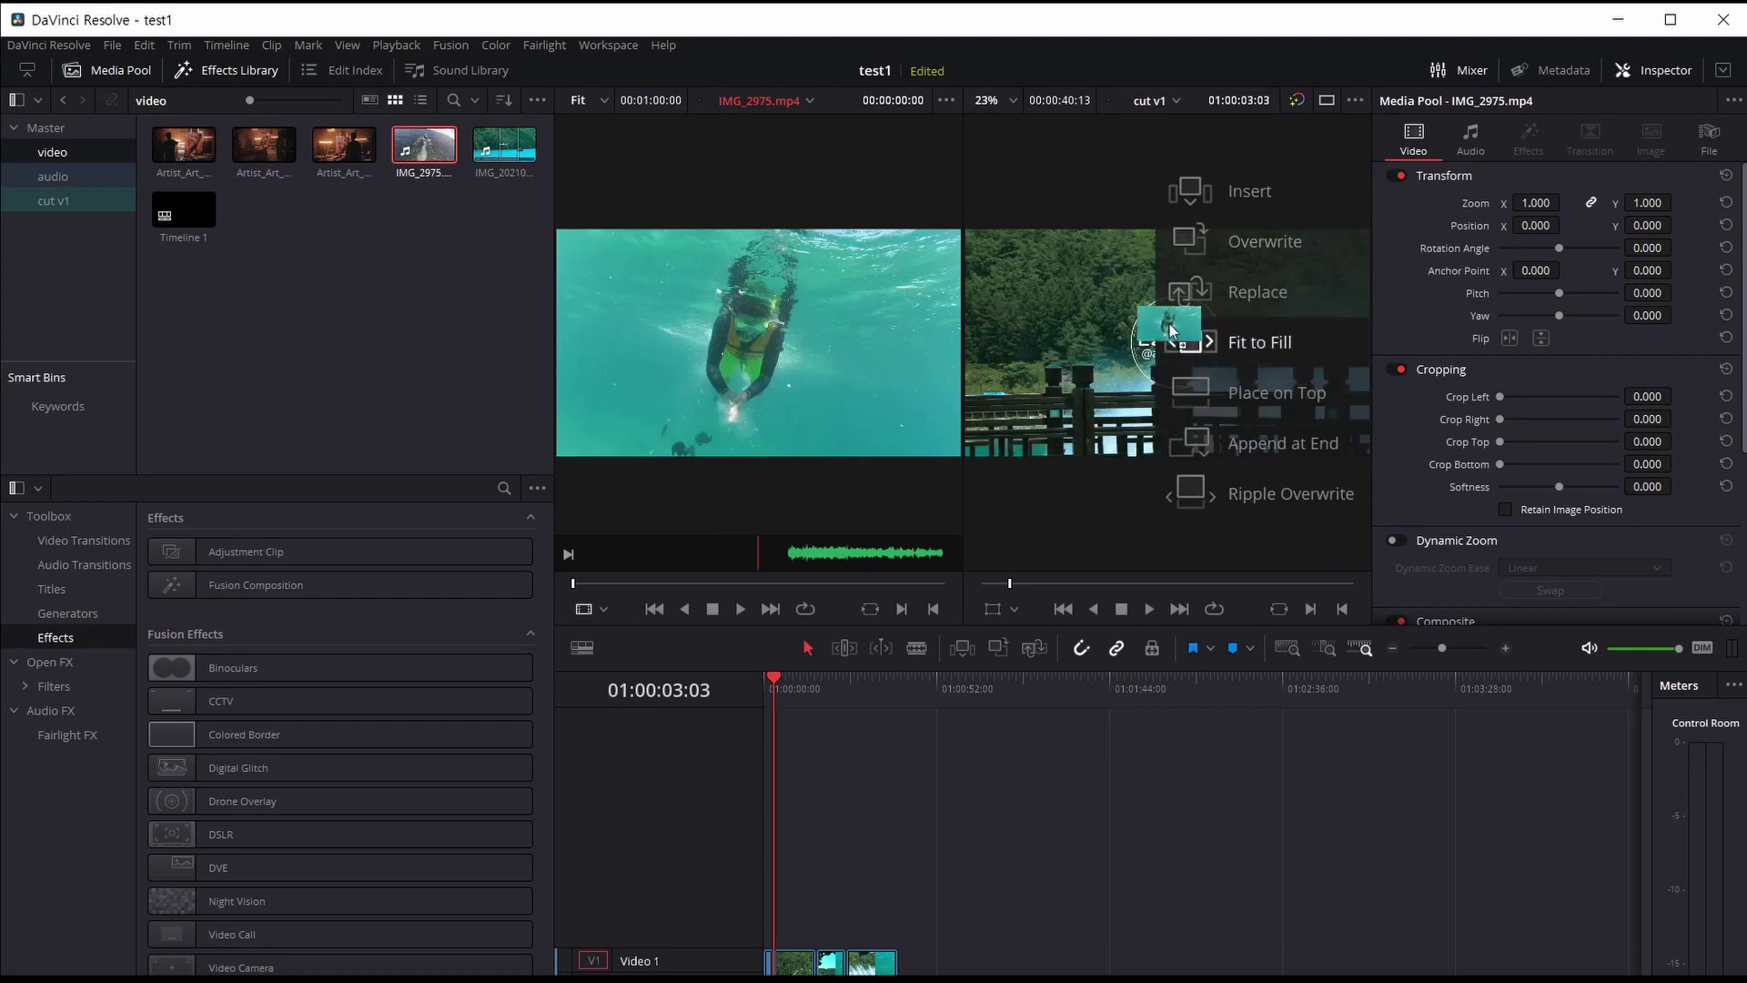
{"action": "left_click_drag", "start_coordinate": [1227, 373], "coordinate": [1200, 244]}
{"action": "mouse_move", "coordinate": [1200, 244]}
{"action": "left_mouse_down"}
{"action": "mouse_move", "coordinate": [1220, 298]}
{"action": "mouse_move", "coordinate": [1099, 303]}
{"action": "mouse_move", "coordinate": [1274, 355]}
{"action": "mouse_move", "coordinate": [1253, 401]}
{"action": "left_mouse_up"}
{"action": "key", "text": "ctrl+z"}
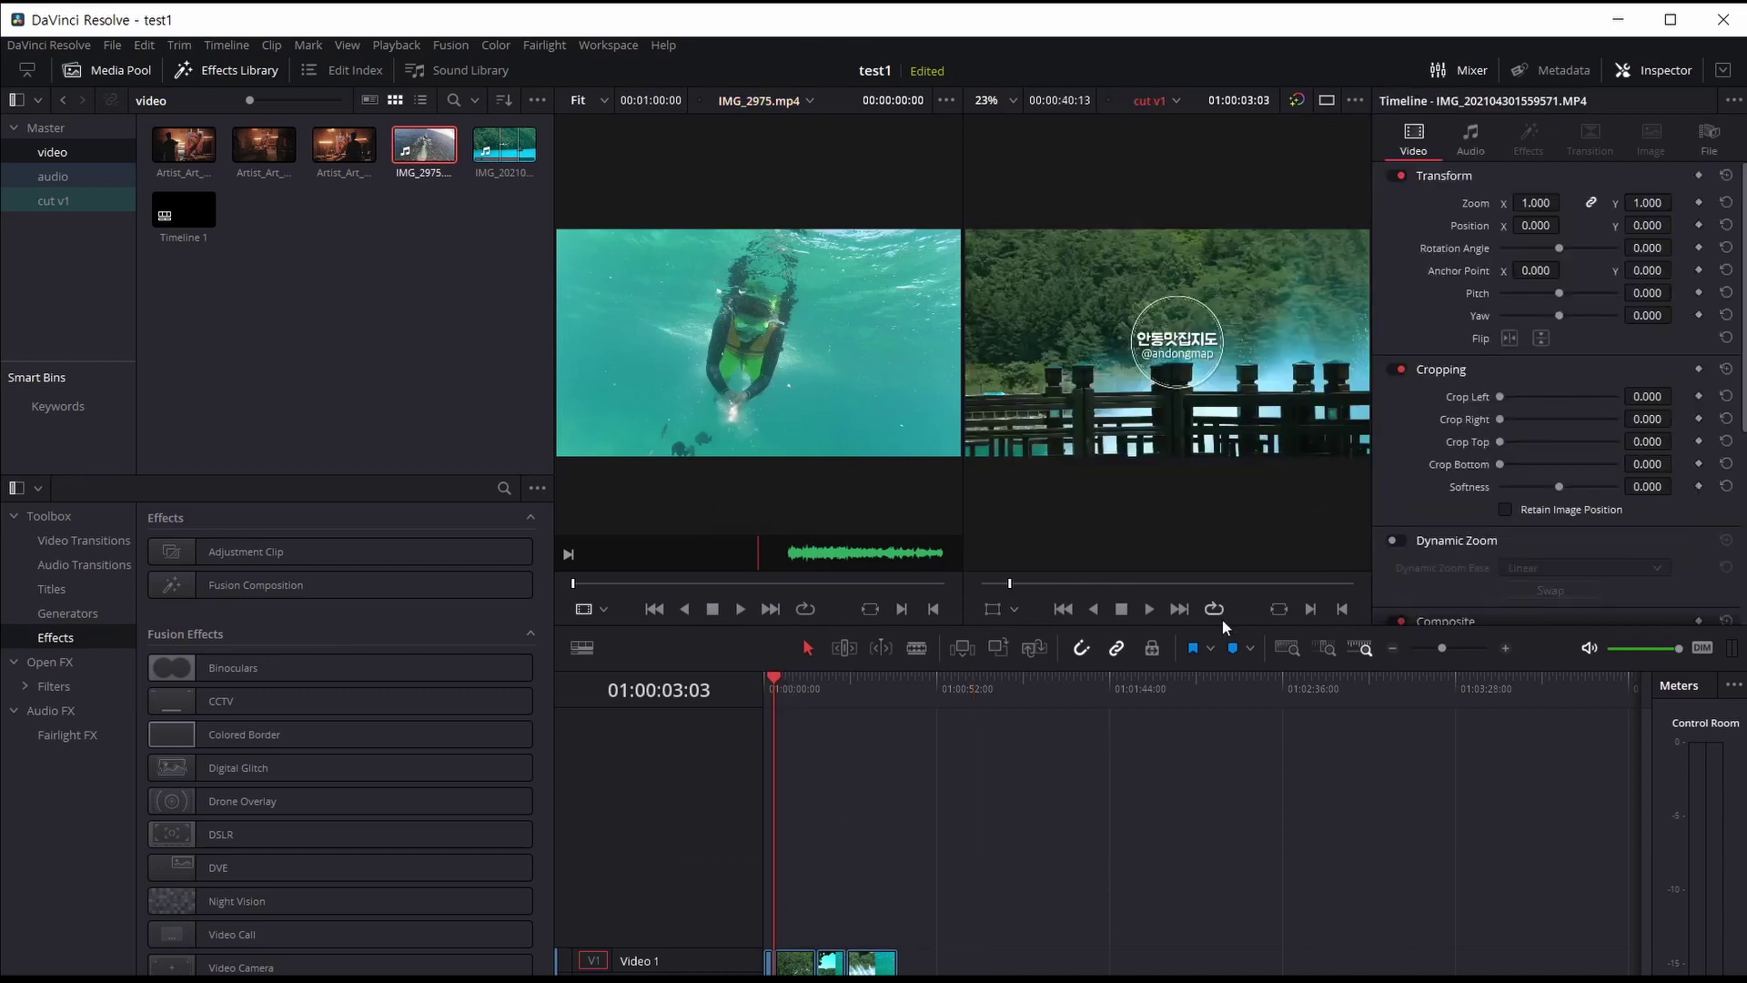
{"action": "mouse_move", "coordinate": [780, 374]}
{"action": "left_mouse_down"}
{"action": "mouse_move", "coordinate": [1109, 374]}
{"action": "mouse_move", "coordinate": [737, 358]}
{"action": "mouse_move", "coordinate": [805, 878]}
{"action": "mouse_move", "coordinate": [790, 870]}
{"action": "left_mouse_up"}
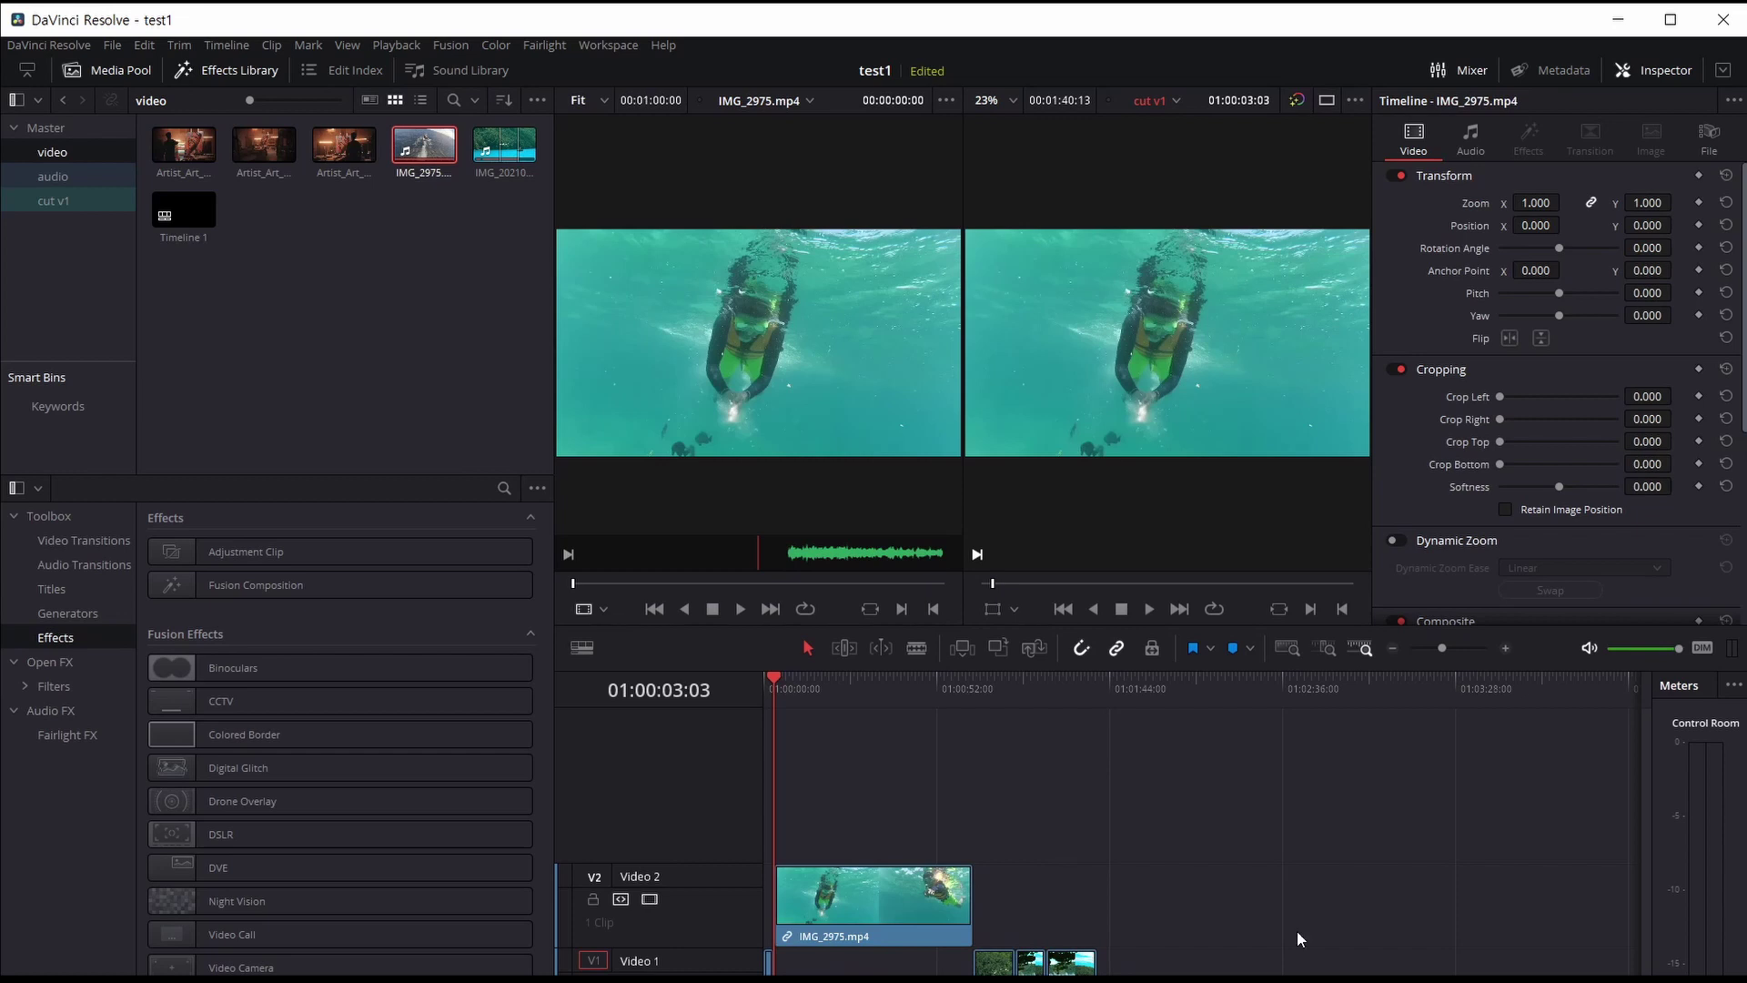
Step: Zoom the timeline in two notches and back out one so the Video 2 overlay appears larger
{"action": "left_click", "coordinate": [1506, 650]}
{"action": "left_click", "coordinate": [1506, 650]}
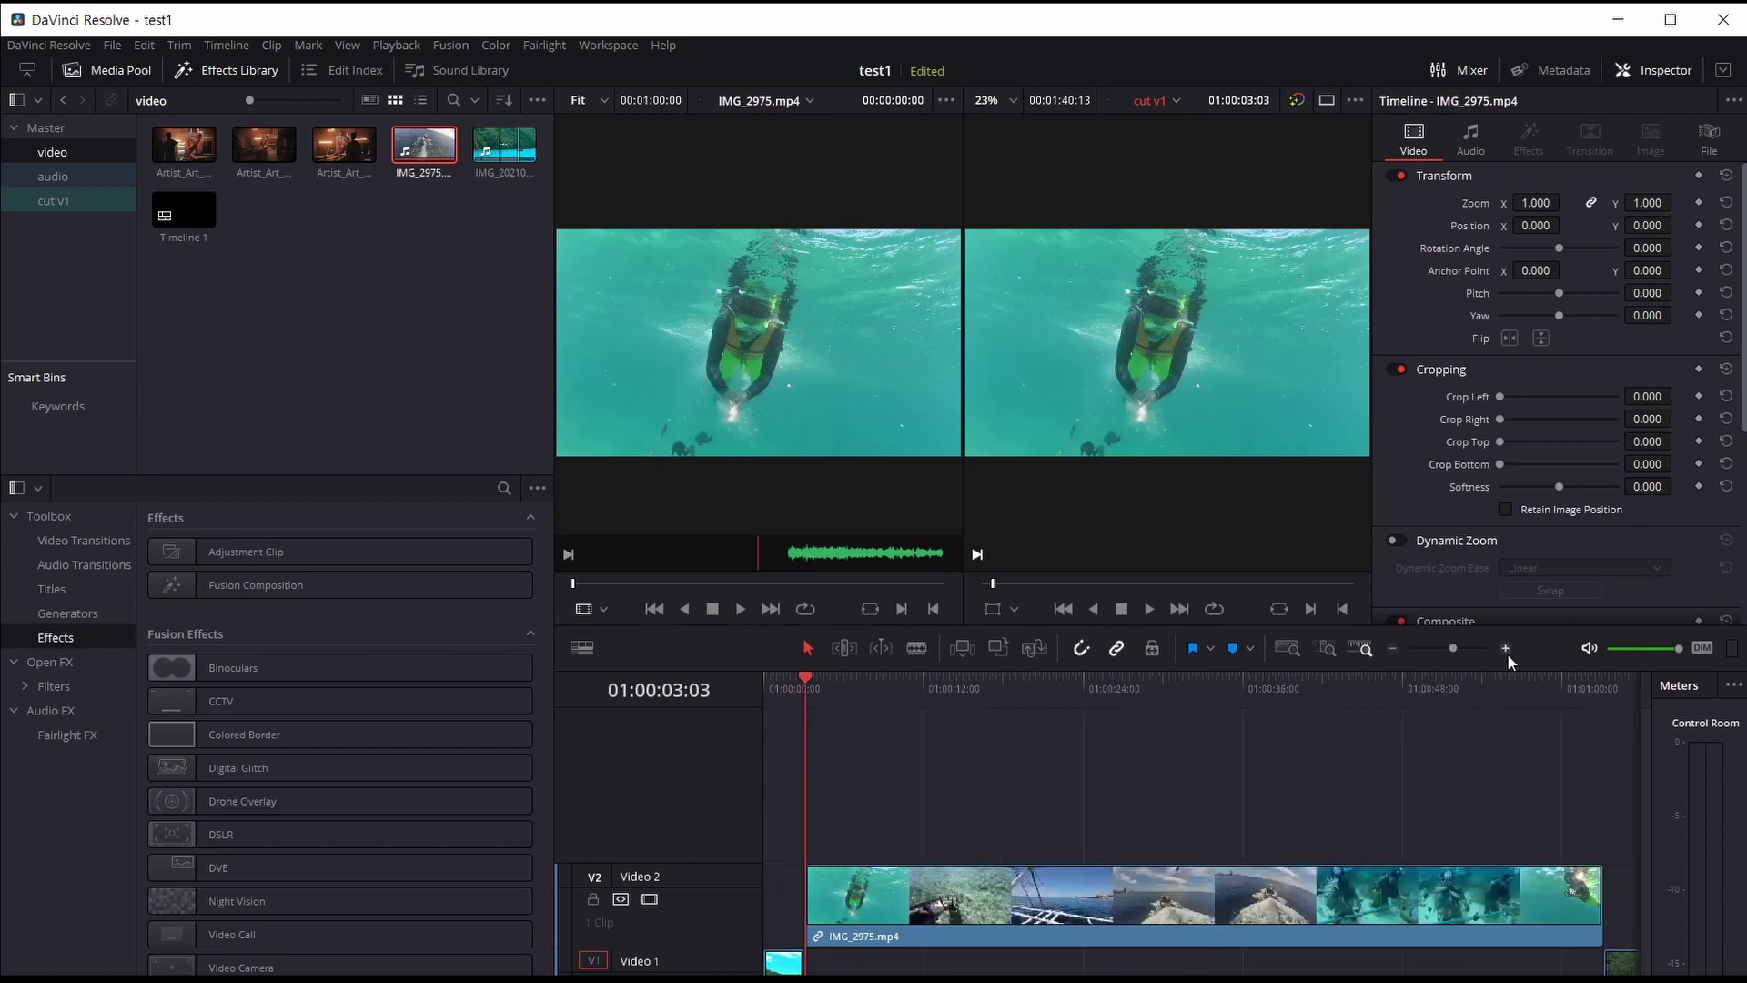
{"action": "left_click", "coordinate": [1393, 648]}
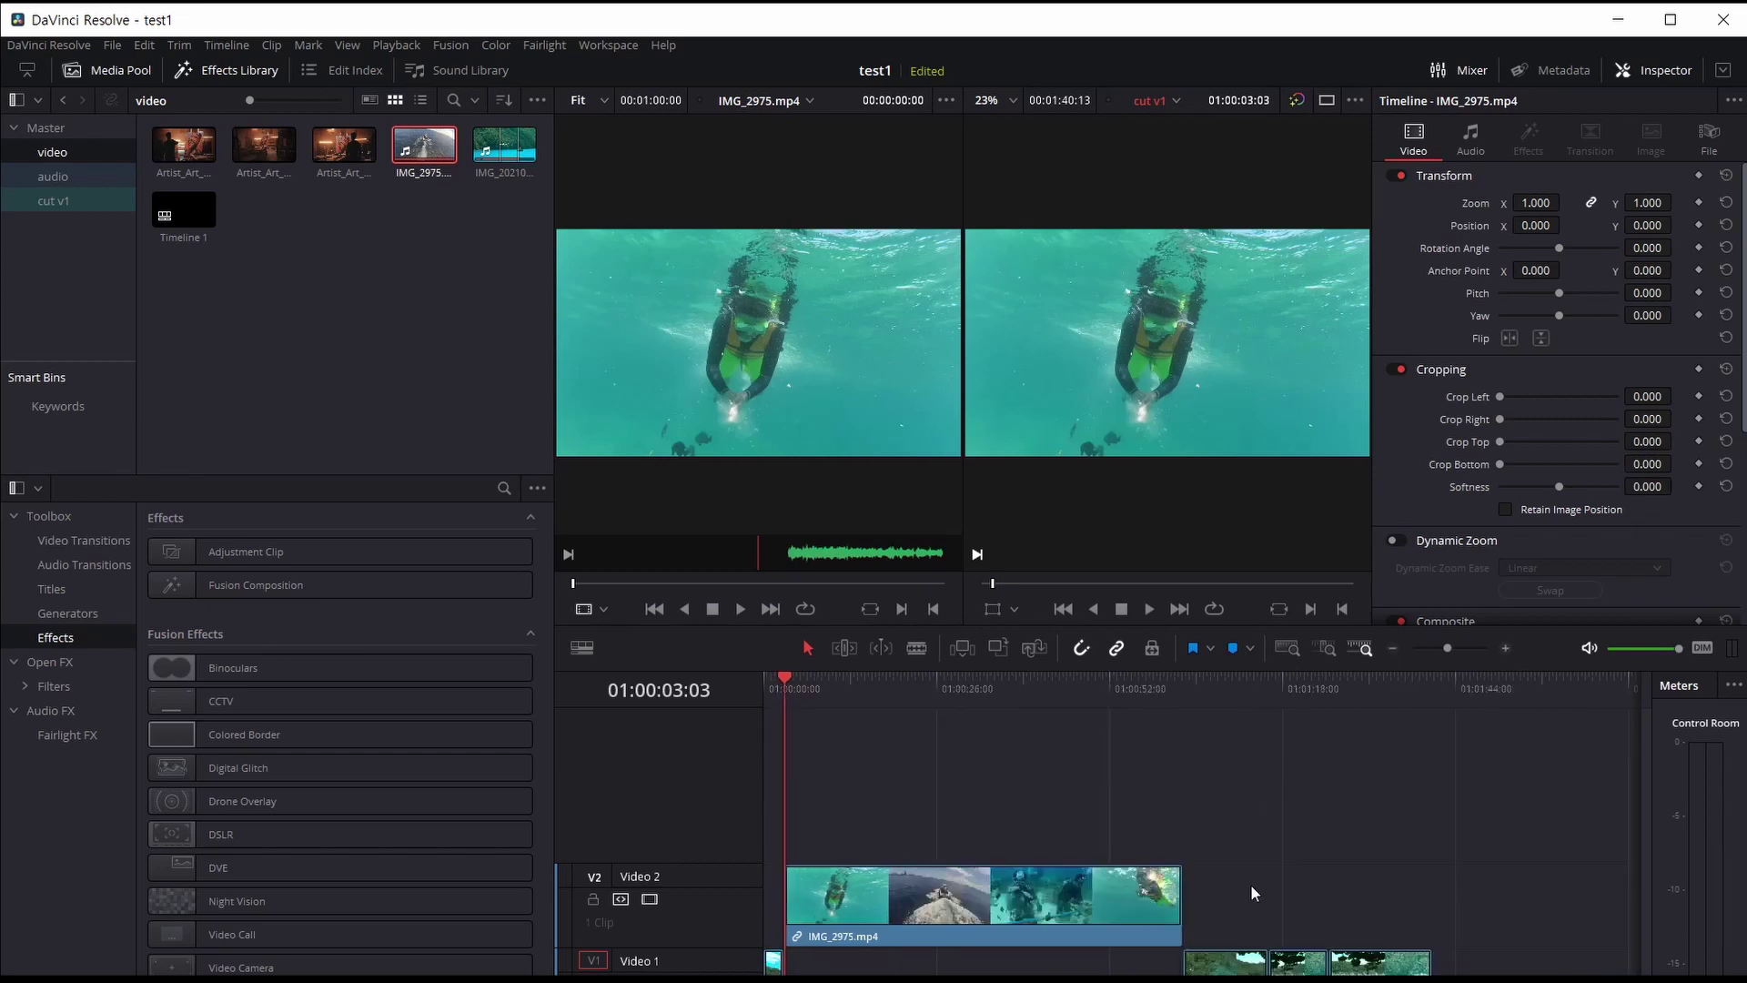